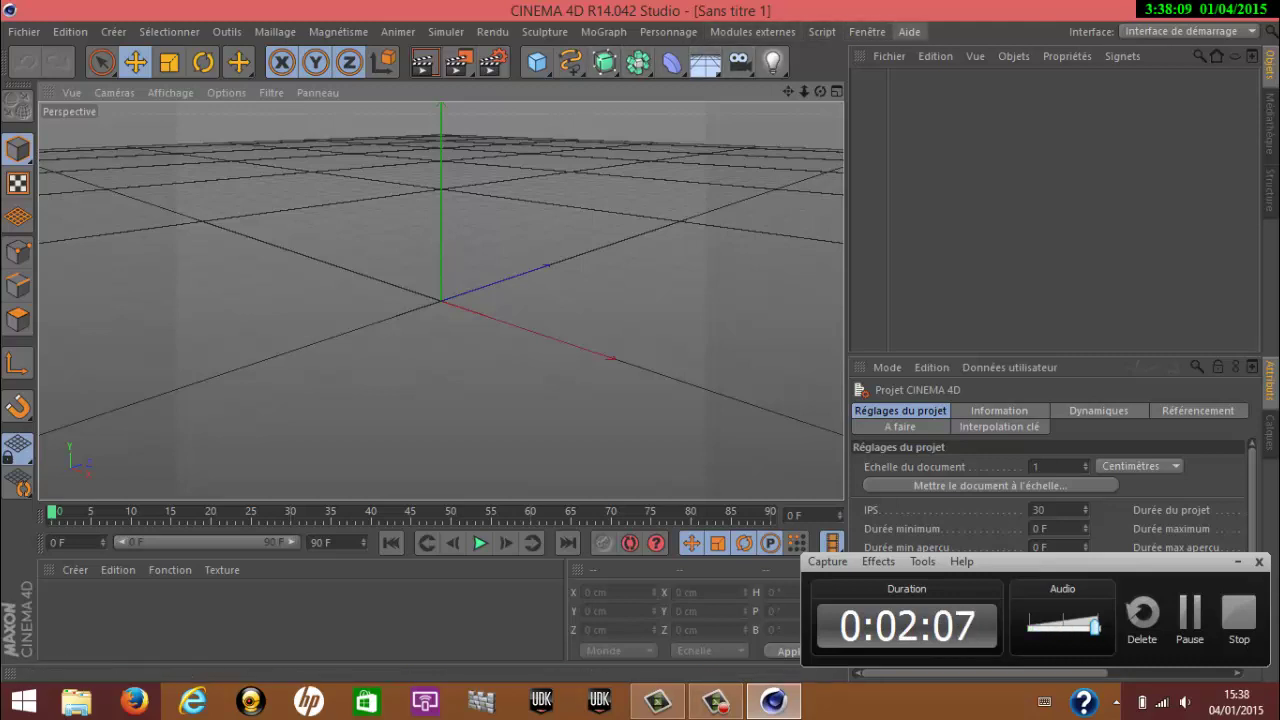
pyautogui.click(909, 31)
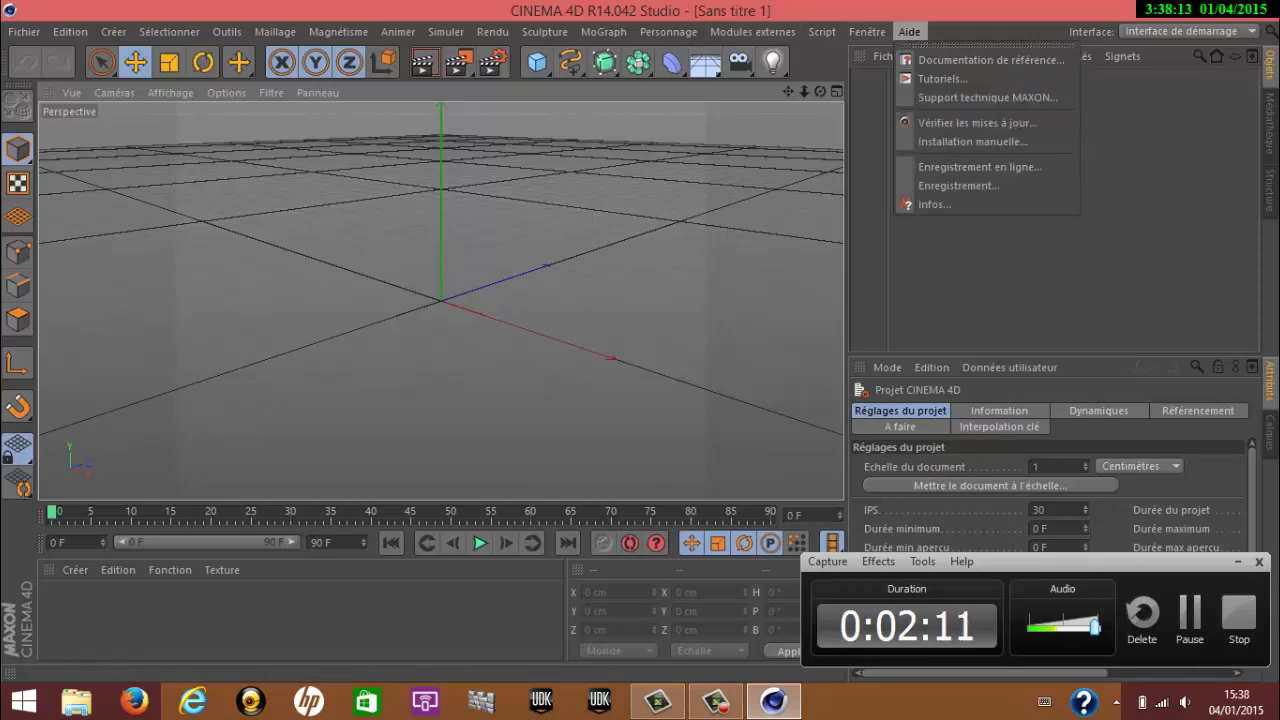
pyautogui.press('Escape')
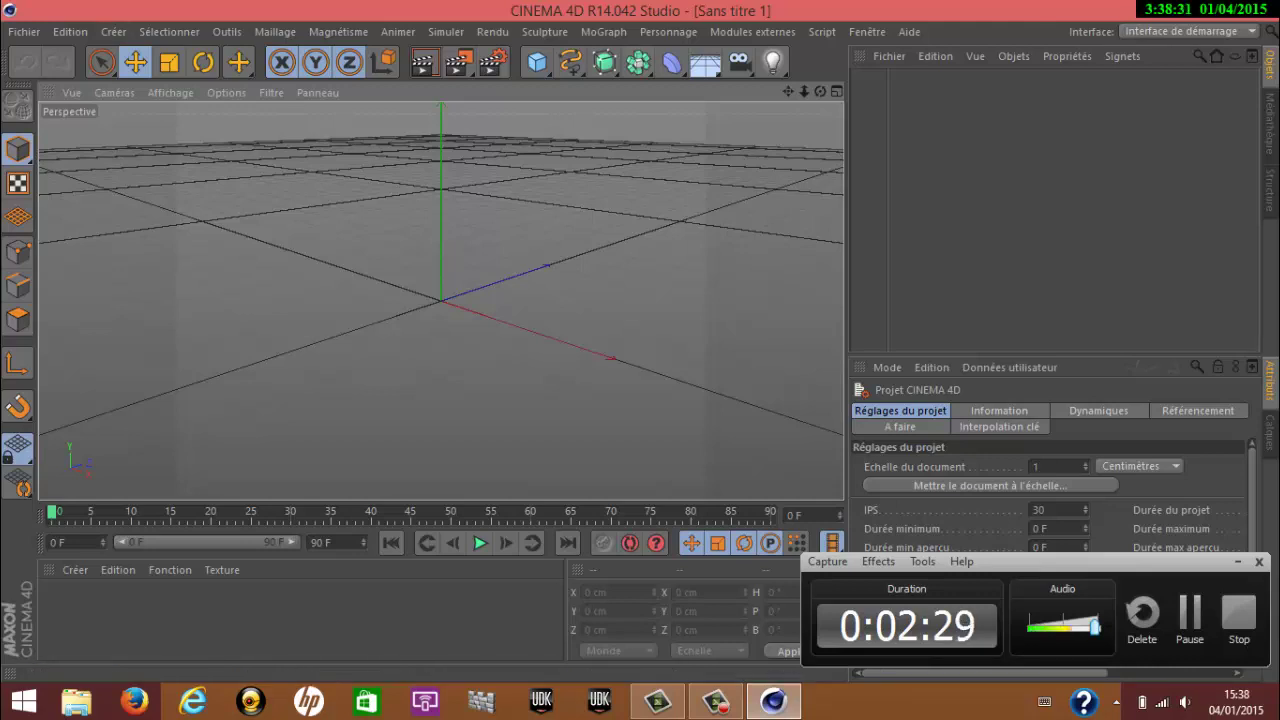
# - Add a floor (Sol) object to the empty scene
pyautogui.moveTo(820, 91); pyautogui.dragTo(898, 220)
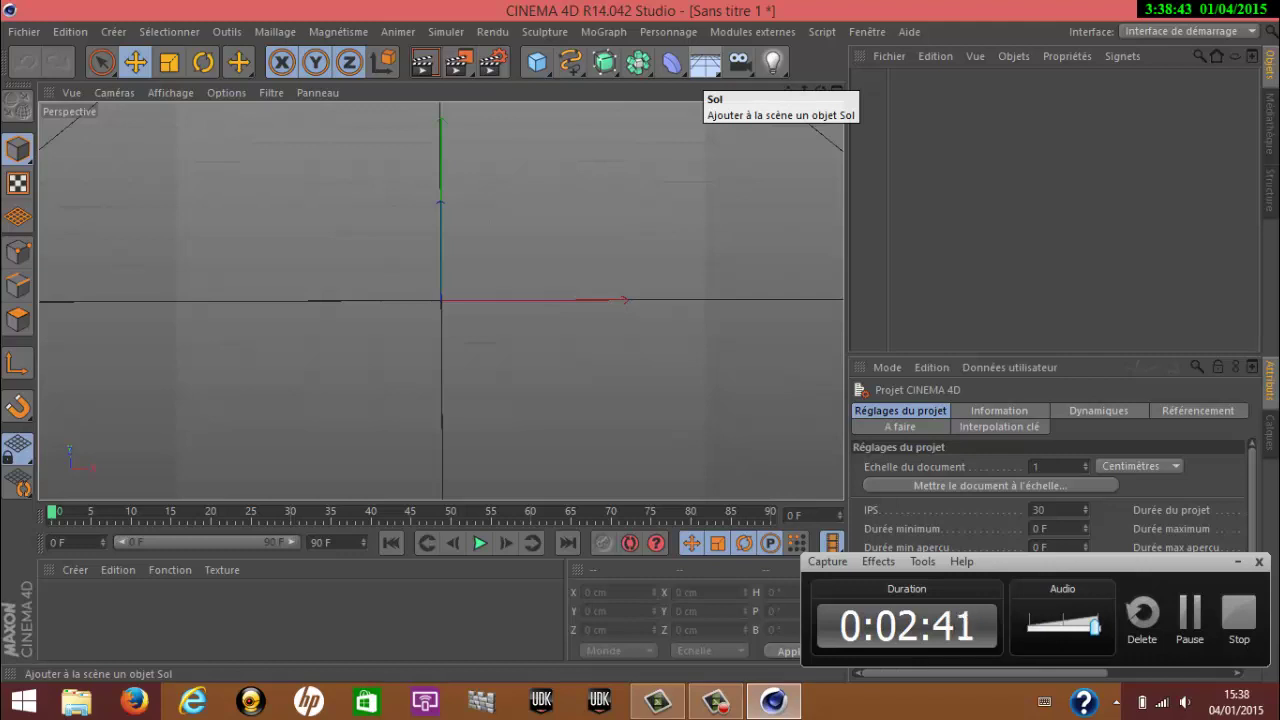
pyautogui.click(705, 62)
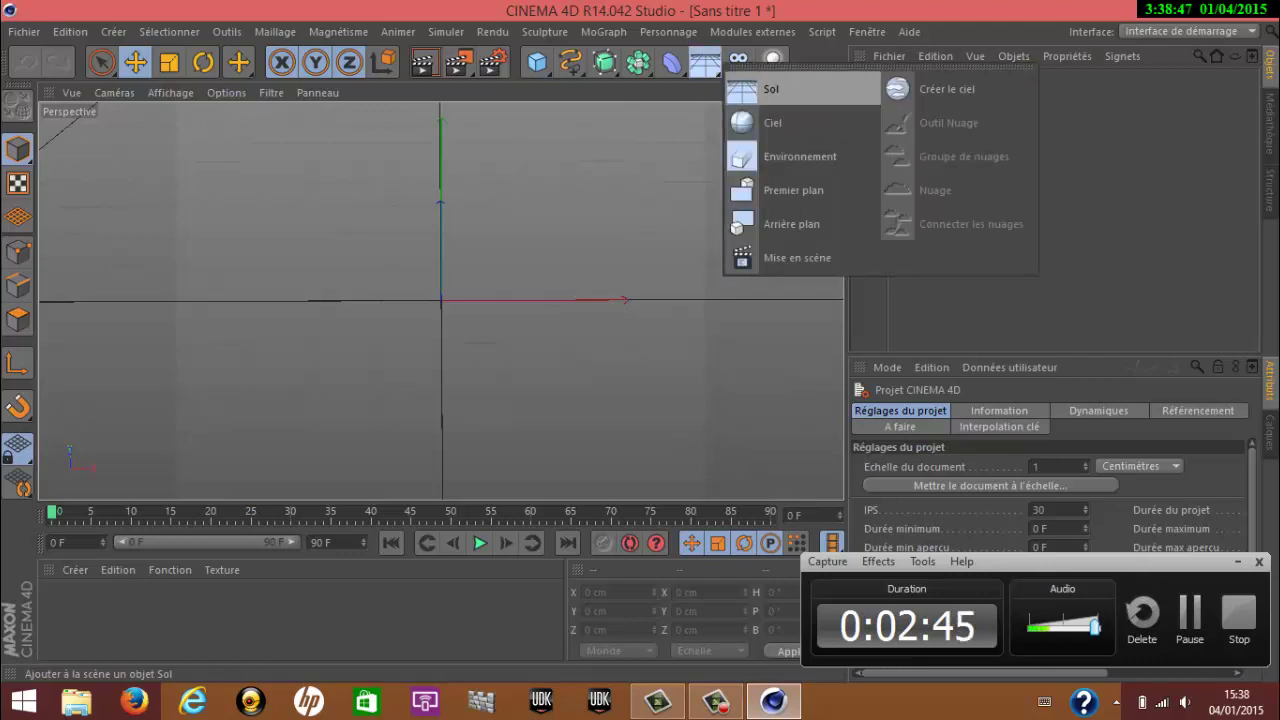
pyautogui.click(770, 89)
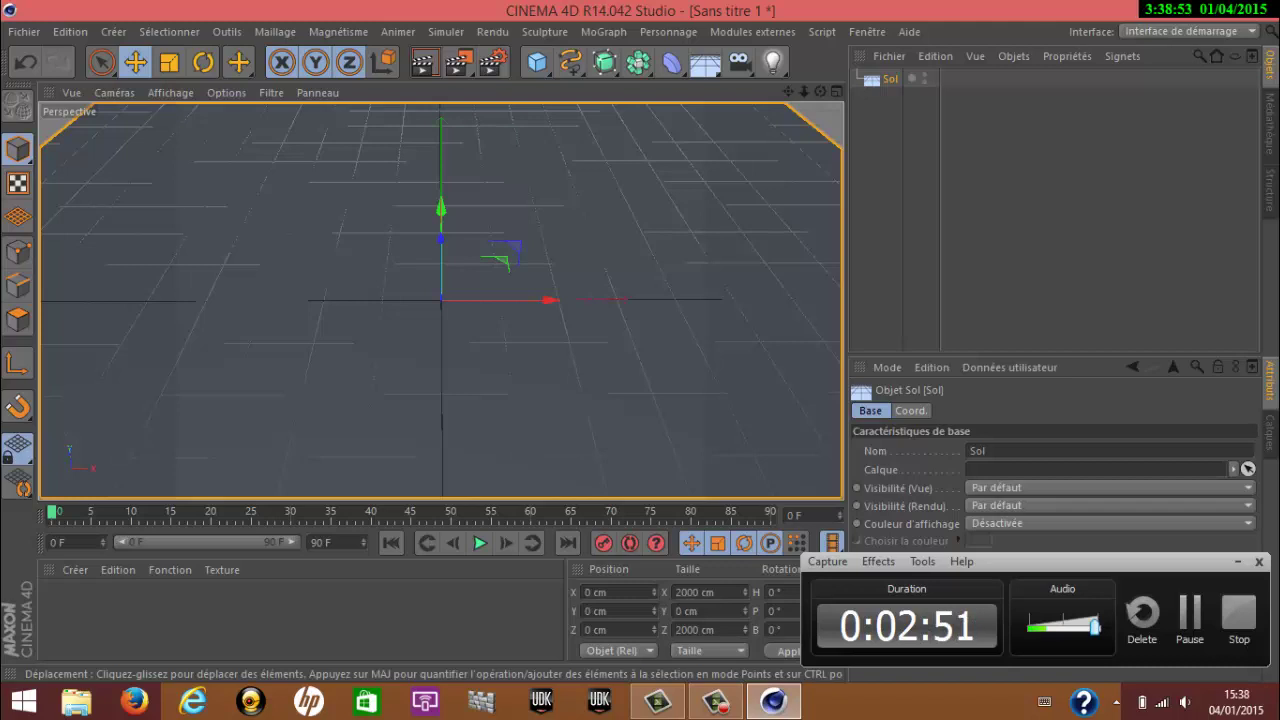
pyautogui.scroll(2, 549, 251)
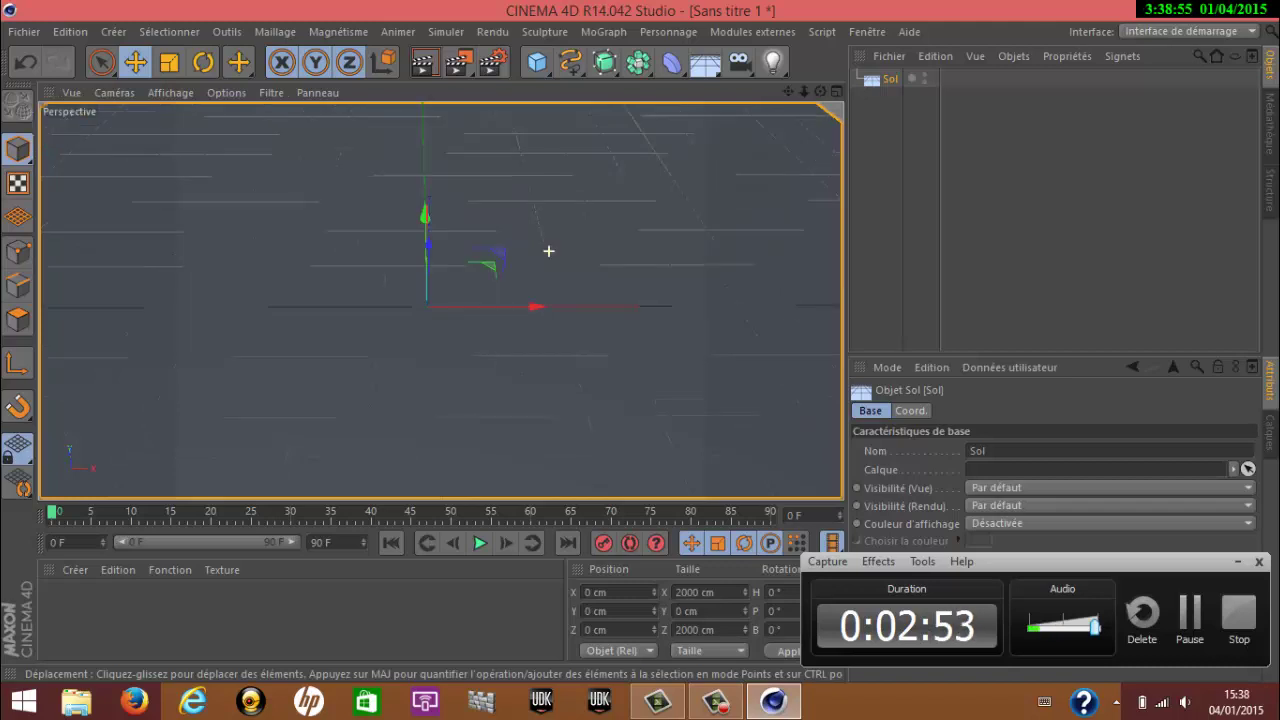
pyautogui.scroll(-1, 549, 251)
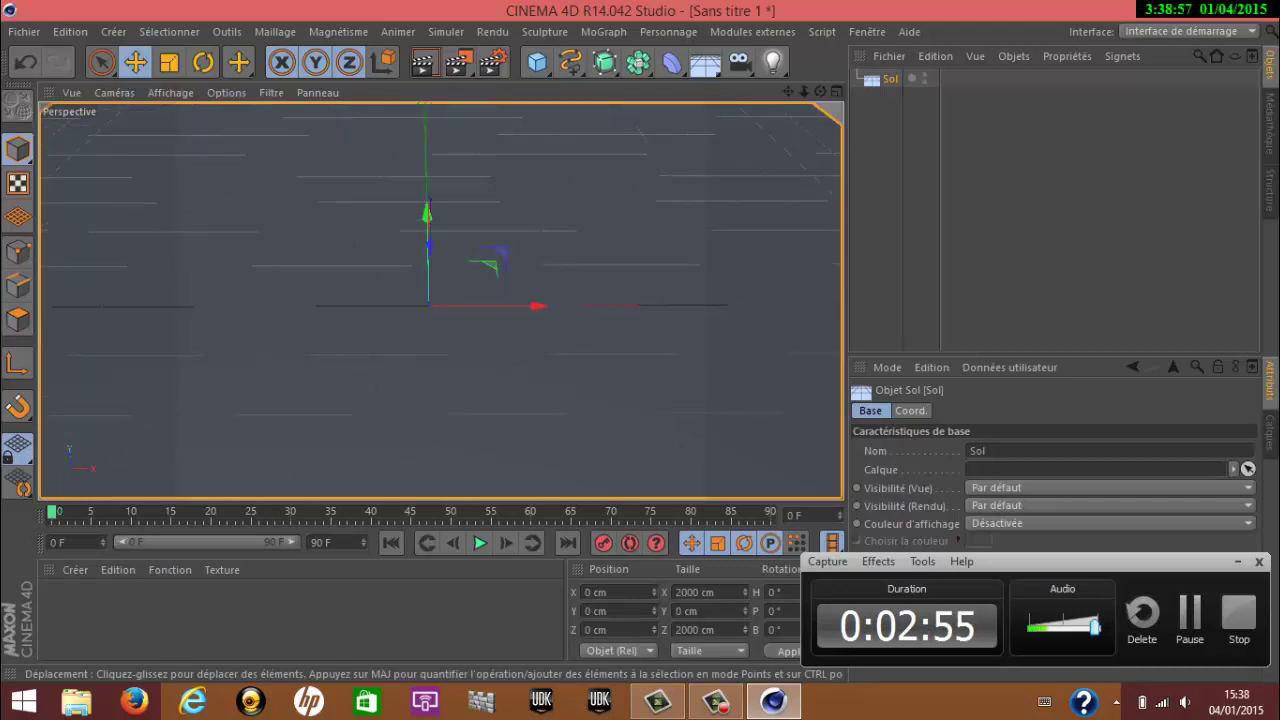
pyautogui.keyDown('alt'); pyautogui.moveTo(546, 251); pyautogui.dragTo(560, 223); pyautogui.keyUp('alt')
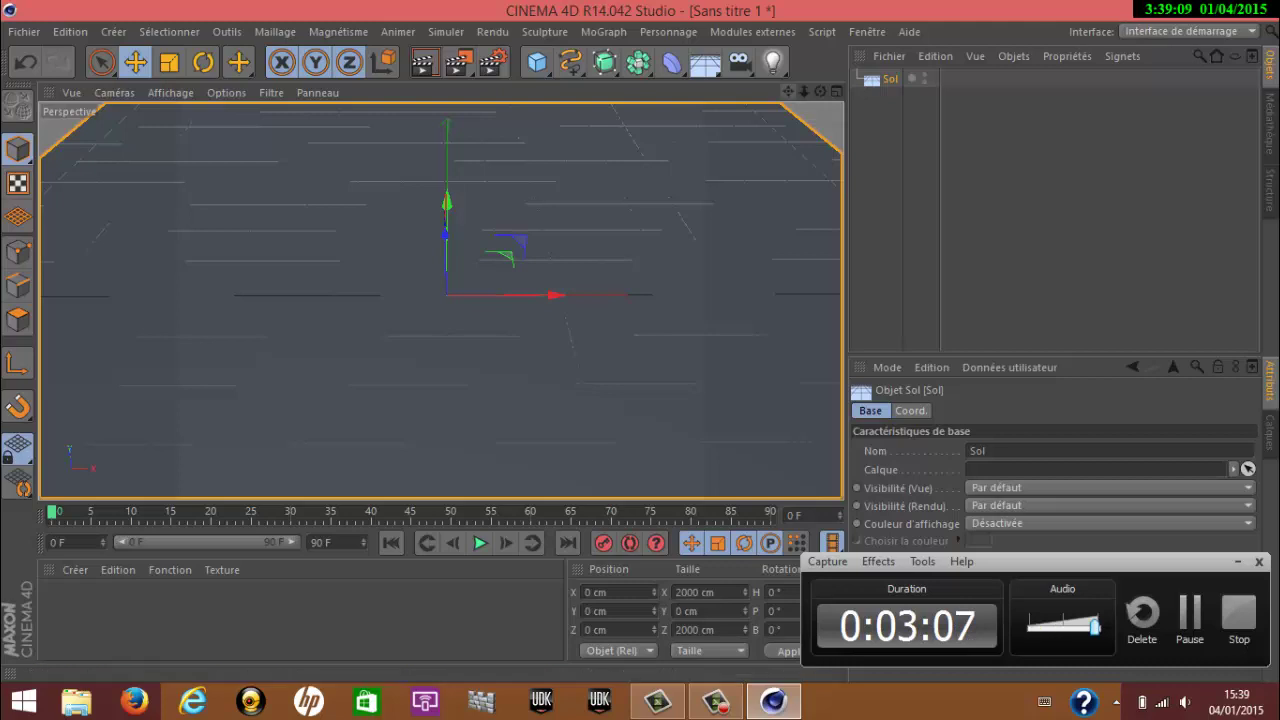
pyautogui.moveTo(788, 91); pyautogui.dragTo(781, 91)
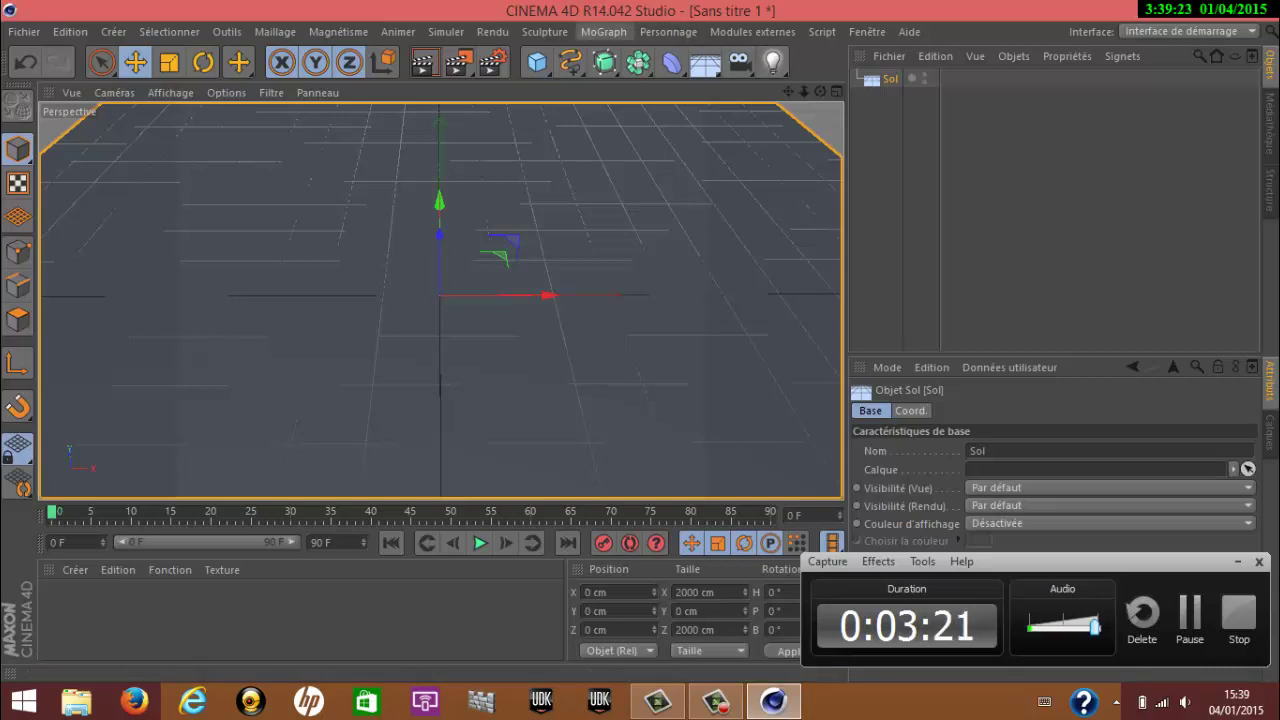
# - Add a MoGraph text object (MoTexte) and set its text to "MCB-ScArOpS"
pyautogui.click(716, 701)
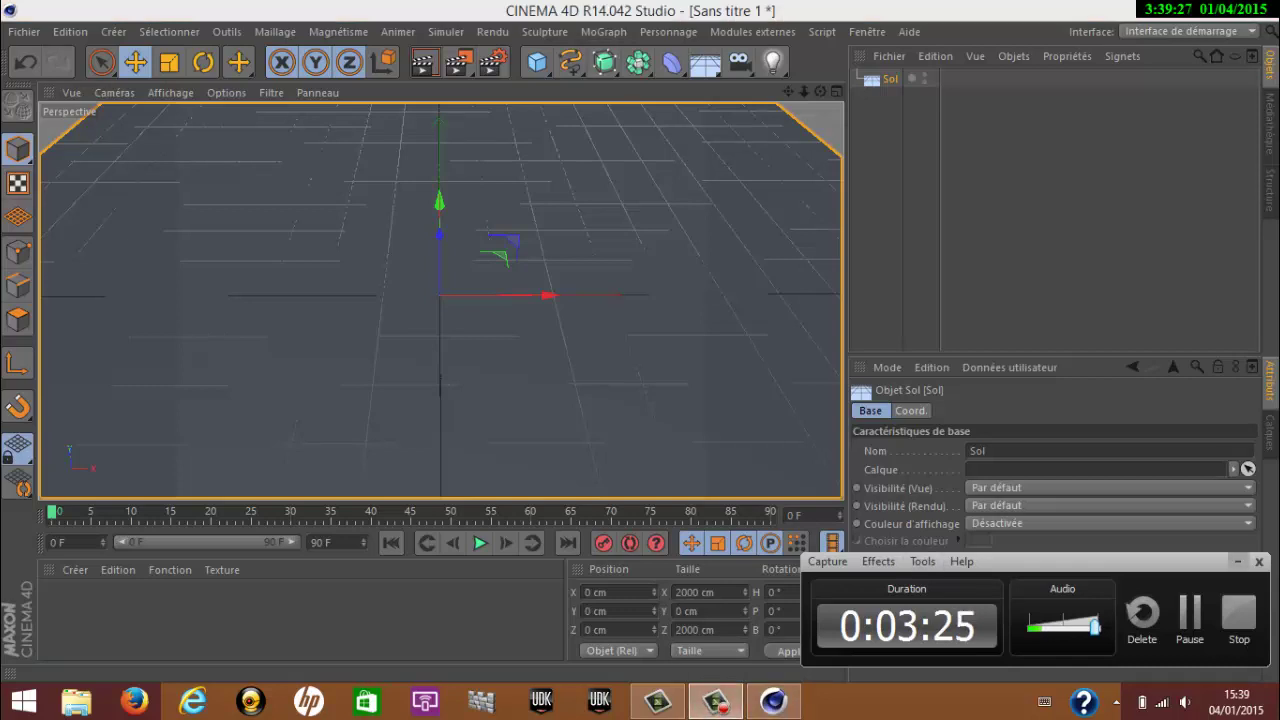
pyautogui.click(1237, 561)
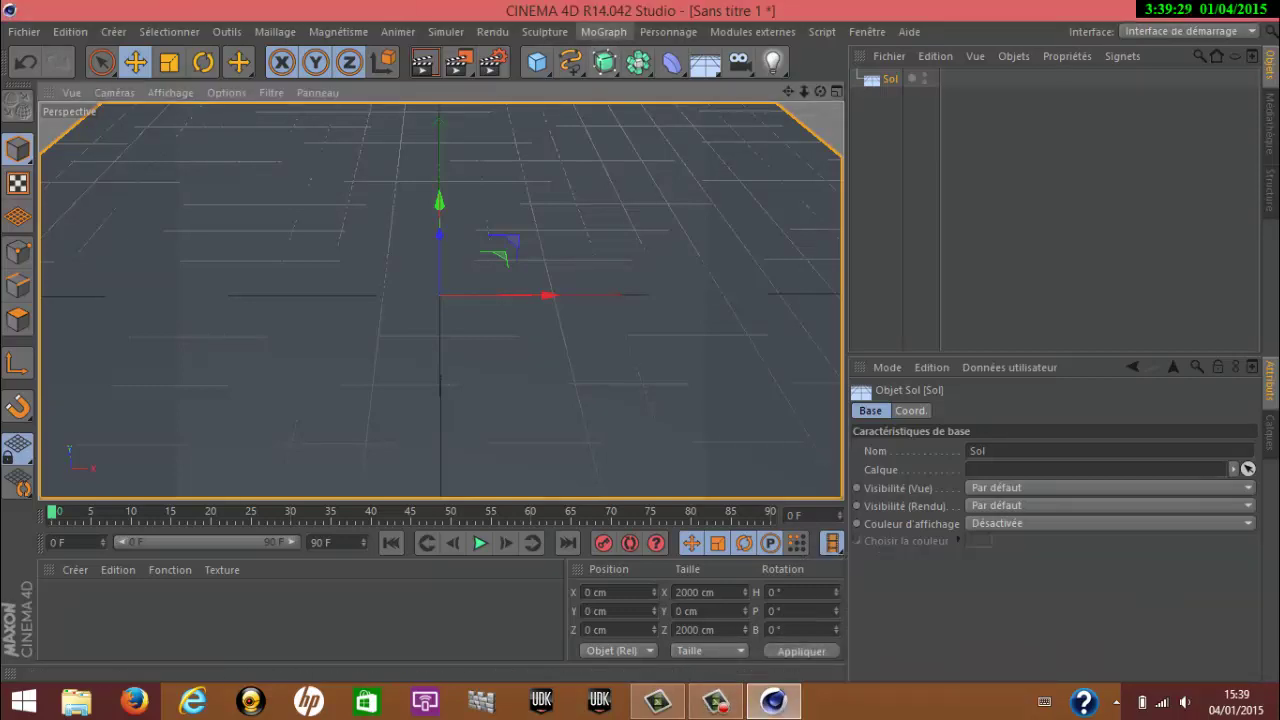
pyautogui.click(604, 31)
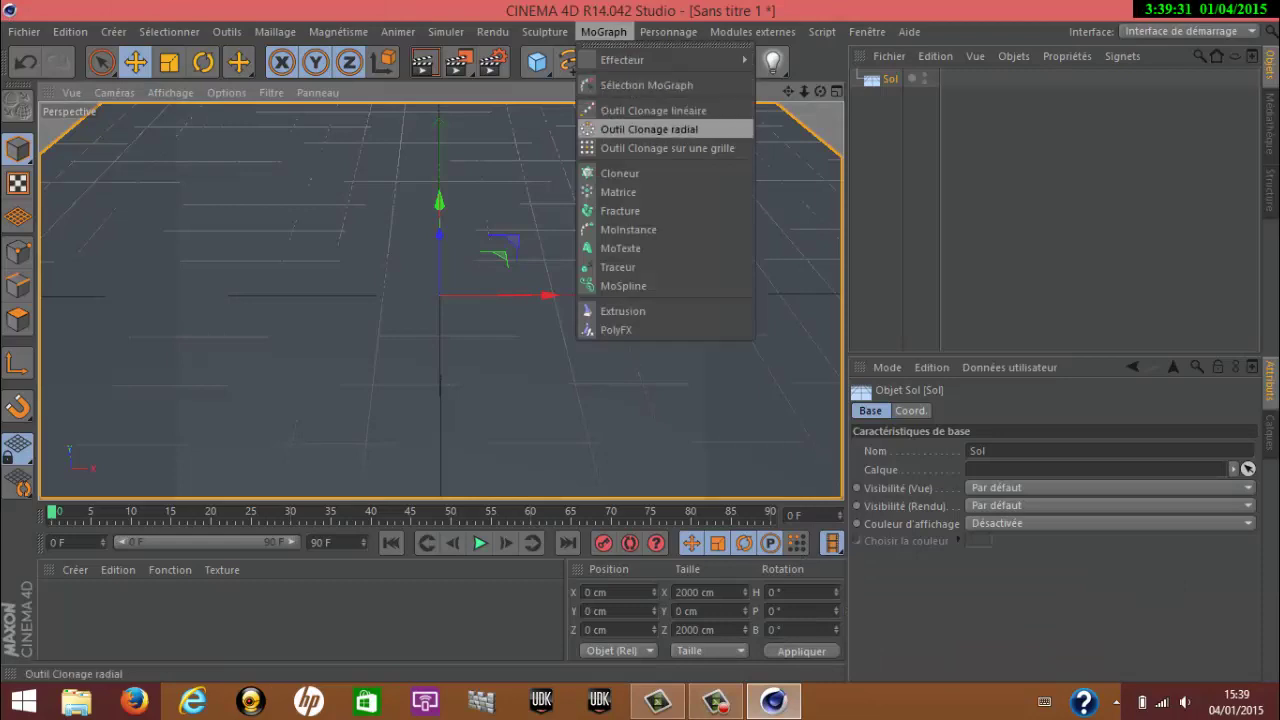
pyautogui.click(620, 248)
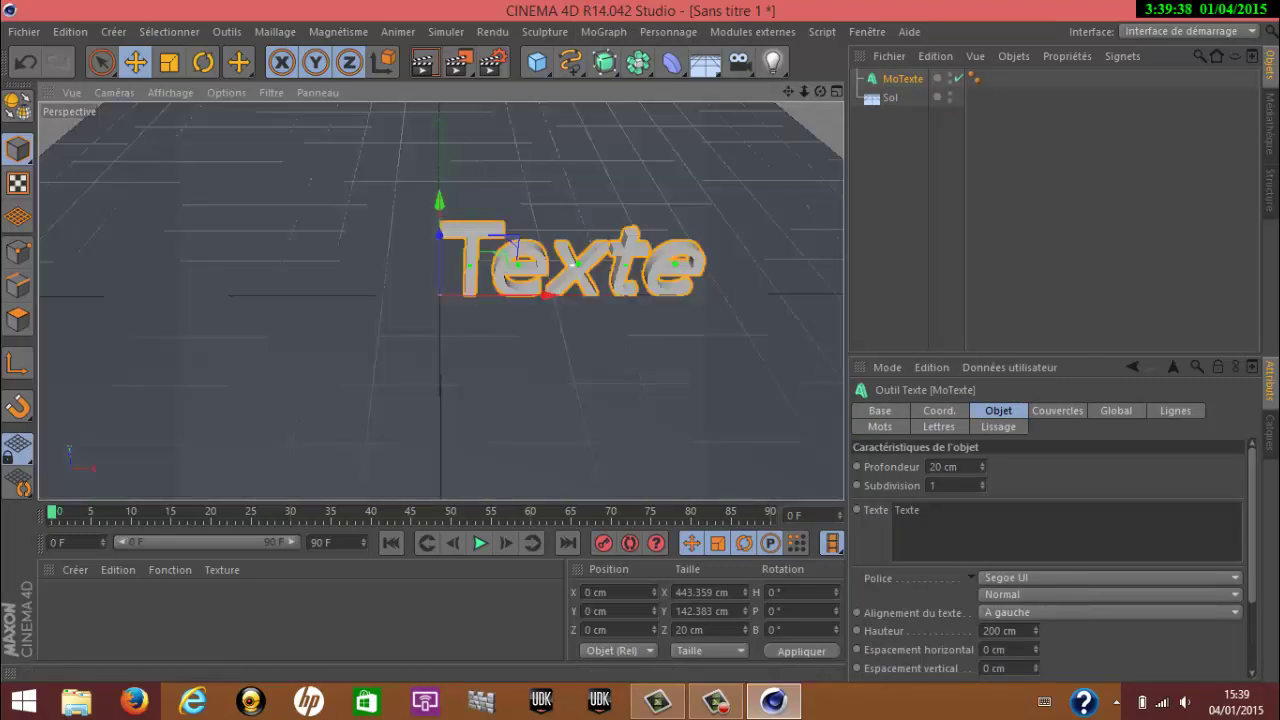
pyautogui.doubleClick(906, 510)
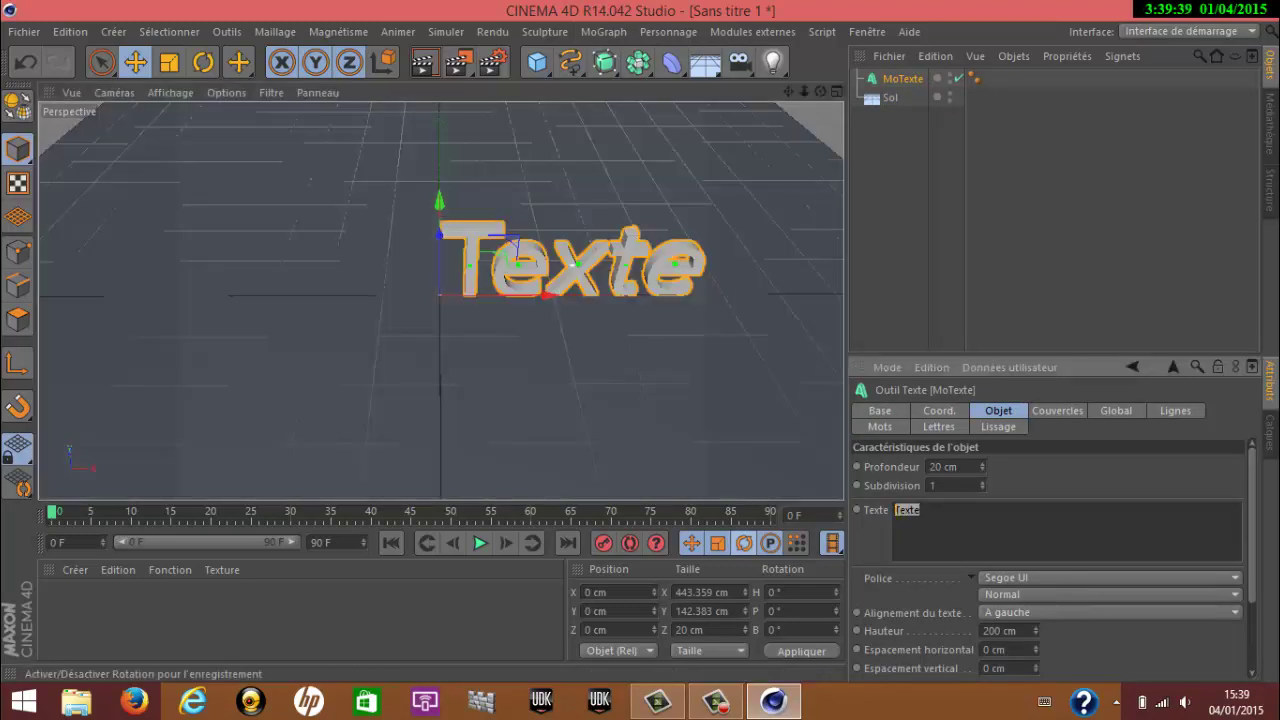
pyautogui.write('MCE')
pyautogui.write('-')
pyautogui.write('ScA')
pyautogui.write('rOpS')
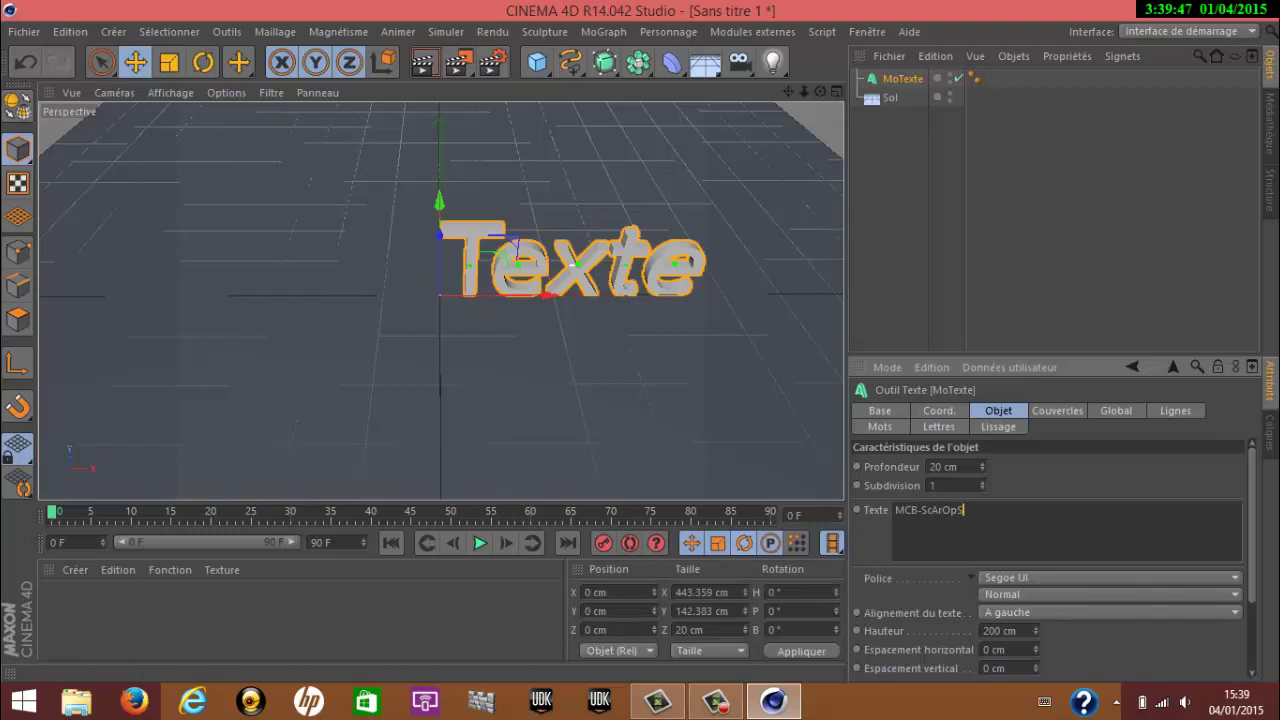
pyautogui.press('Return')
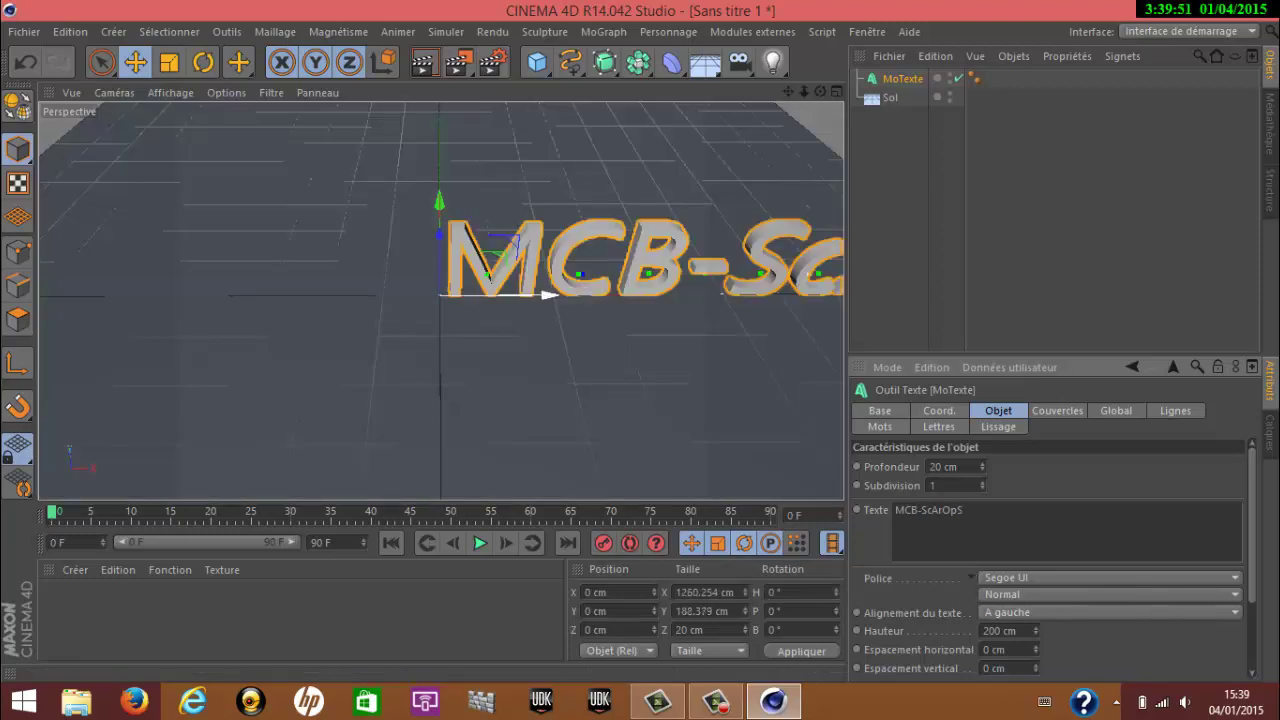
# - Shift the text along the X axis to about -627 cm and set its extrusion depth to 80 cm
pyautogui.moveTo(540, 295); pyautogui.dragTo(252, 297)
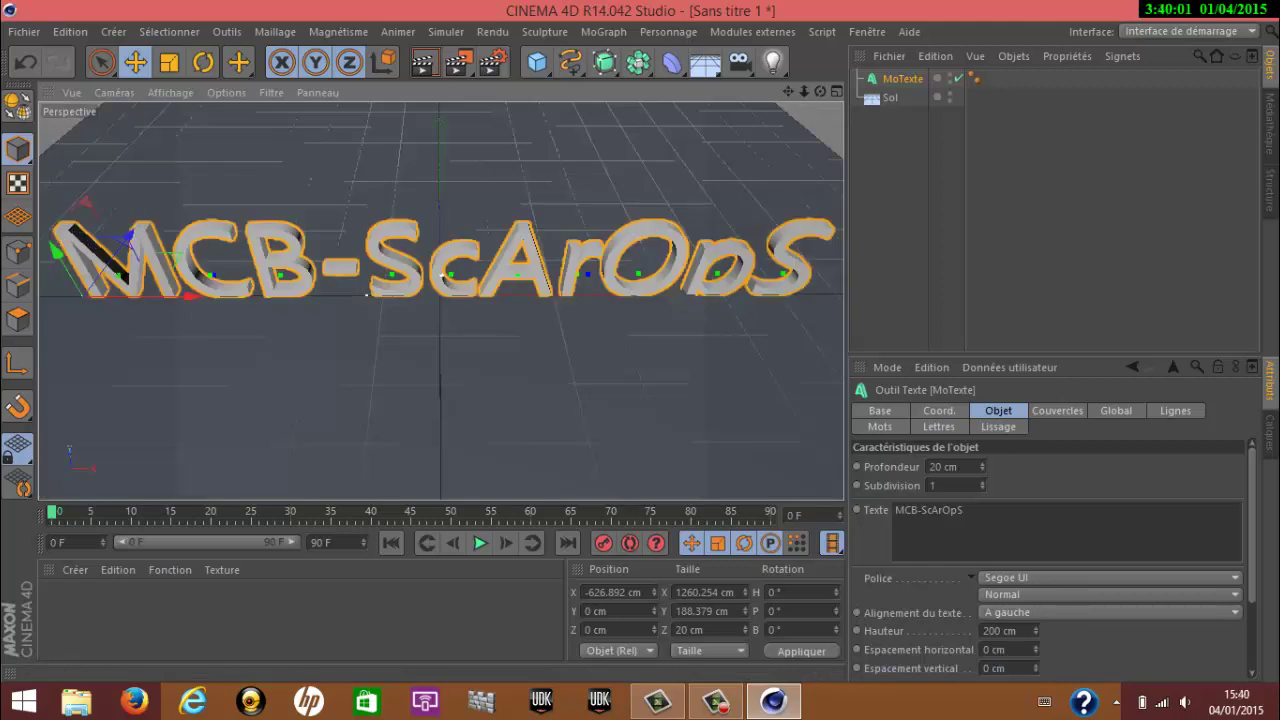
pyautogui.rightClick(958, 470)
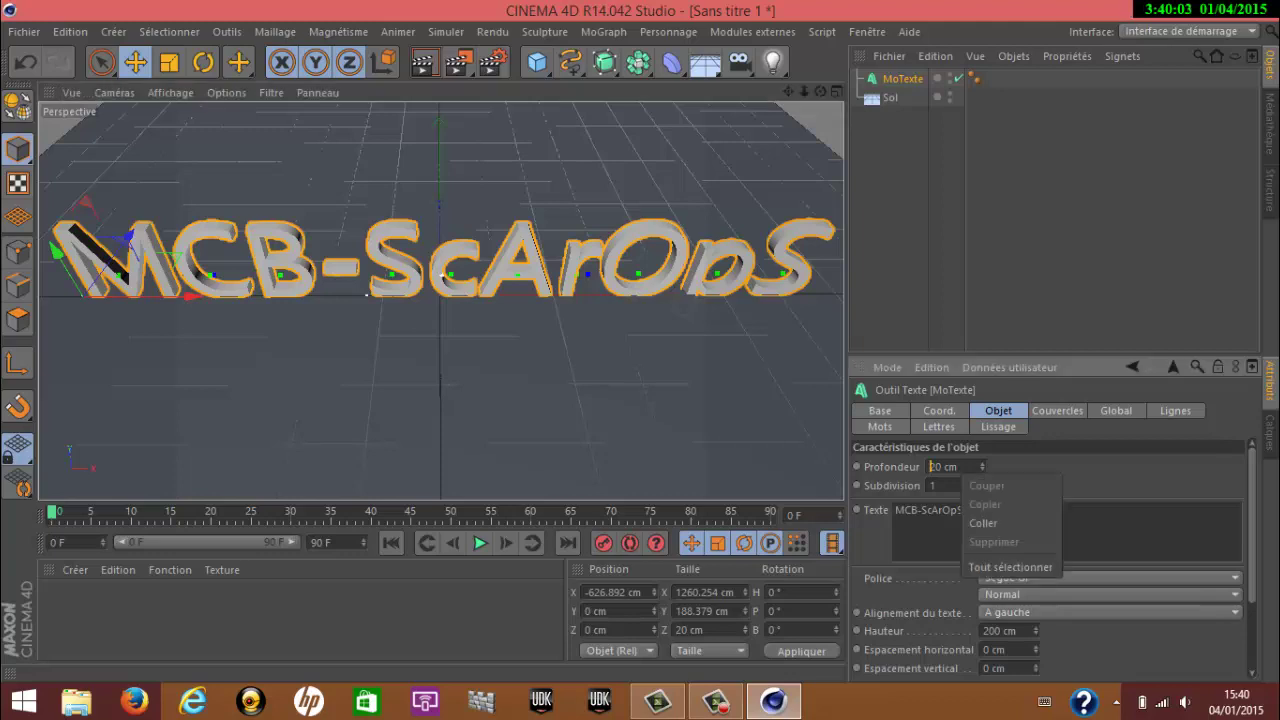
pyautogui.click(958, 467)
pyautogui.moveTo(958, 467); pyautogui.dragTo(928, 467)
pyautogui.write('80')
pyautogui.press('Return')
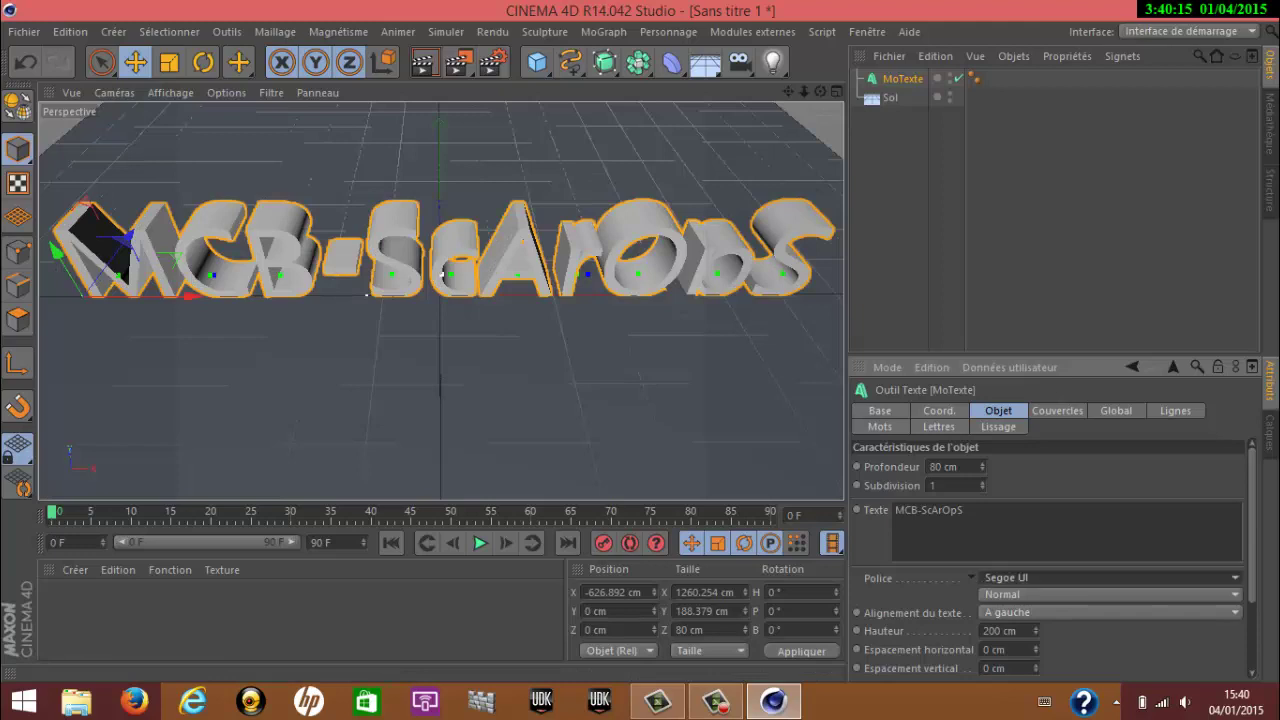
# - Change the text's font to AR DELANEY
pyautogui.click(1110, 577)
pyautogui.scroll(-4, 1103, 581)
pyautogui.scroll(3, 1103, 497)
pyautogui.scroll(-7, 1103, 600)
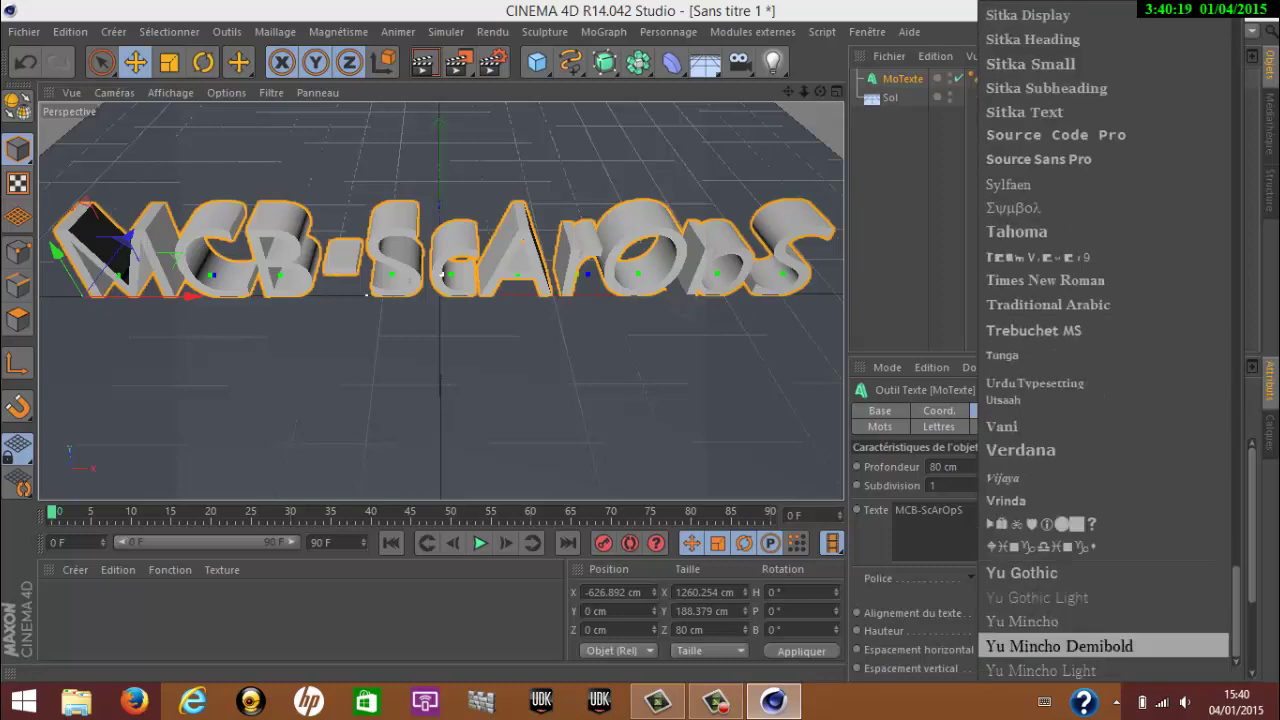
pyautogui.scroll(15, 1105, 630)
pyautogui.scroll(15, 1105, 480)
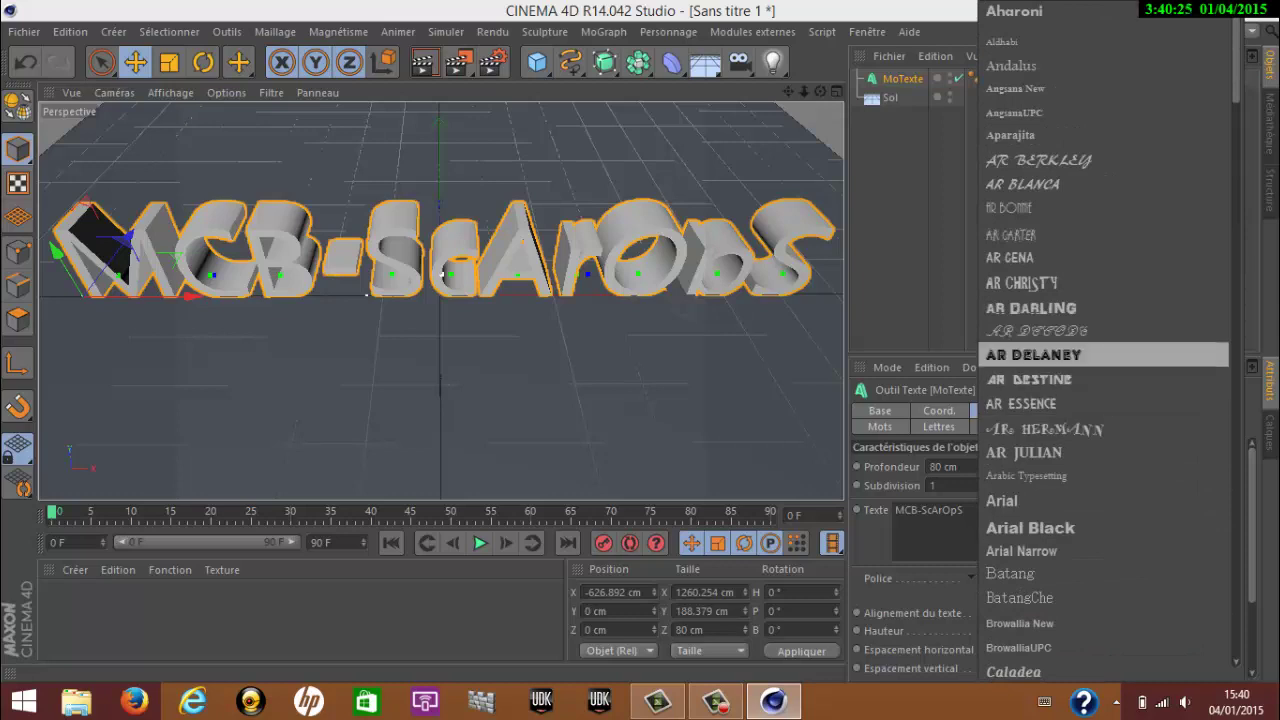
pyautogui.click(1033, 354)
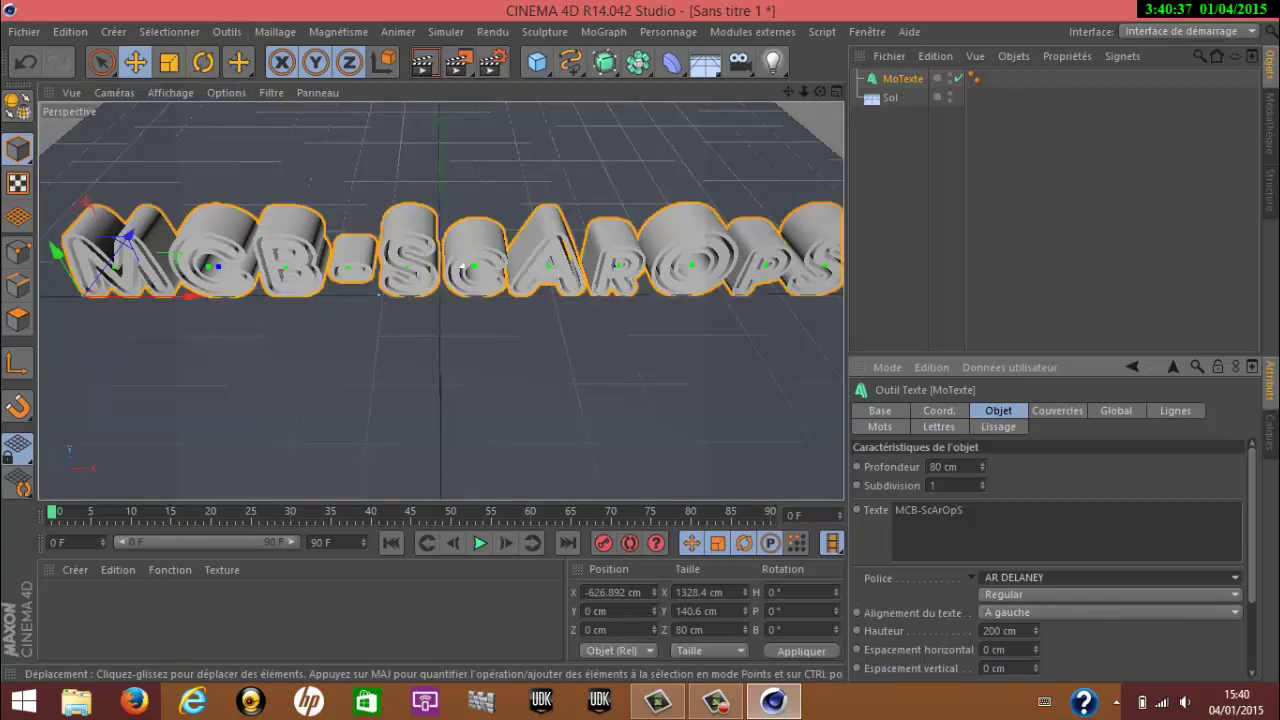
# - Tilt the text backward to a pitch of about -26° with the Rotate tool, and deselect it
pyautogui.press('r')
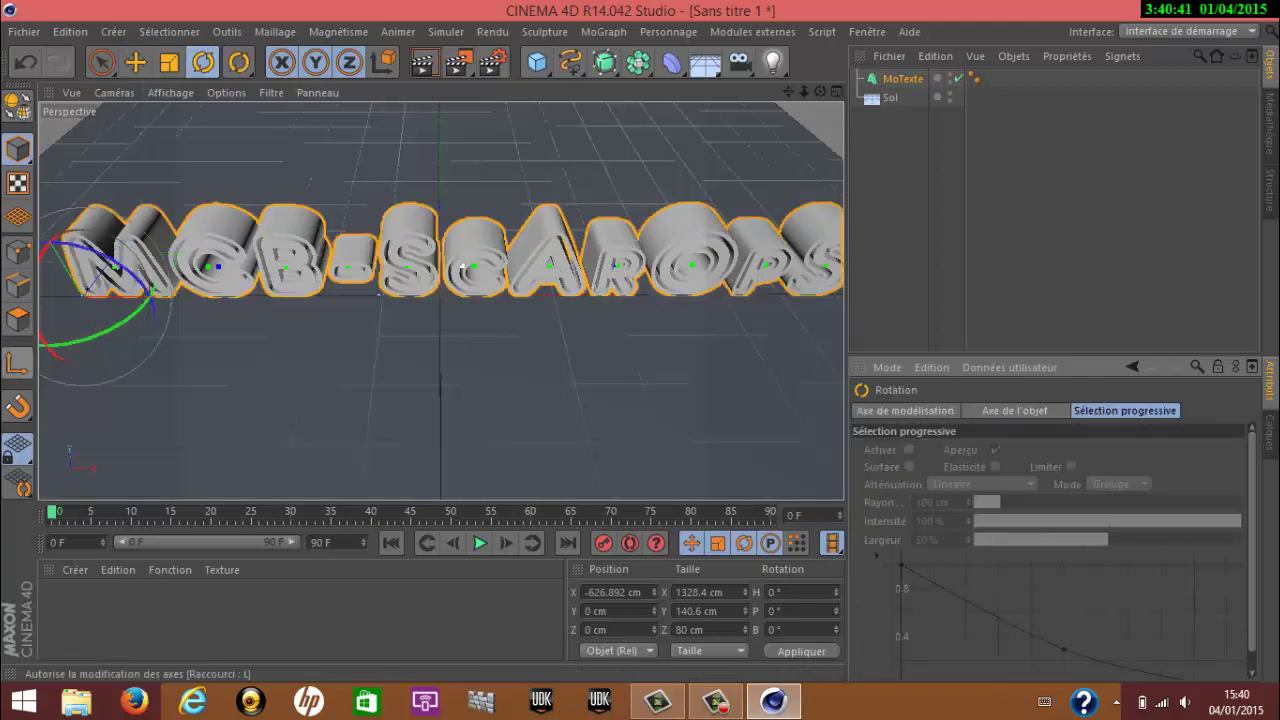
pyautogui.moveTo(62, 358); pyautogui.dragTo(43, 325)
pyautogui.click(1000, 180)
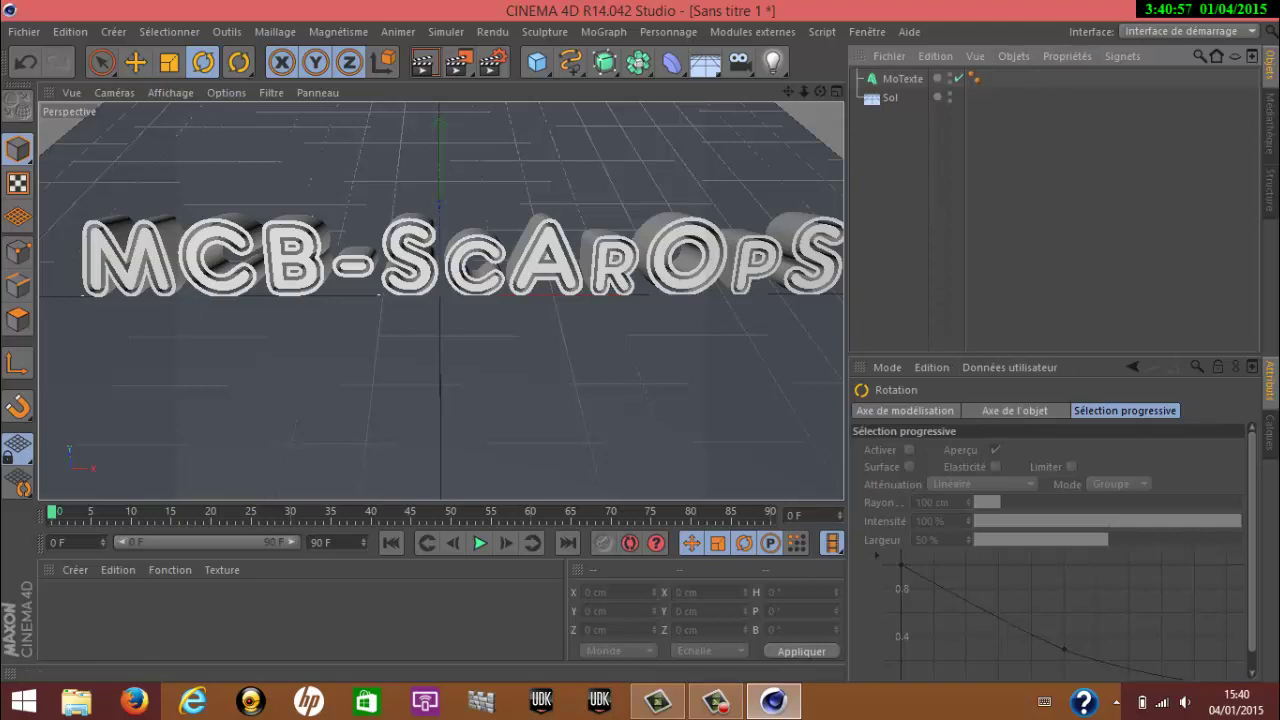
# - Reduce the text height to about 151 cm and move the text along the X axis to about -494 cm
pyautogui.click(902, 78)
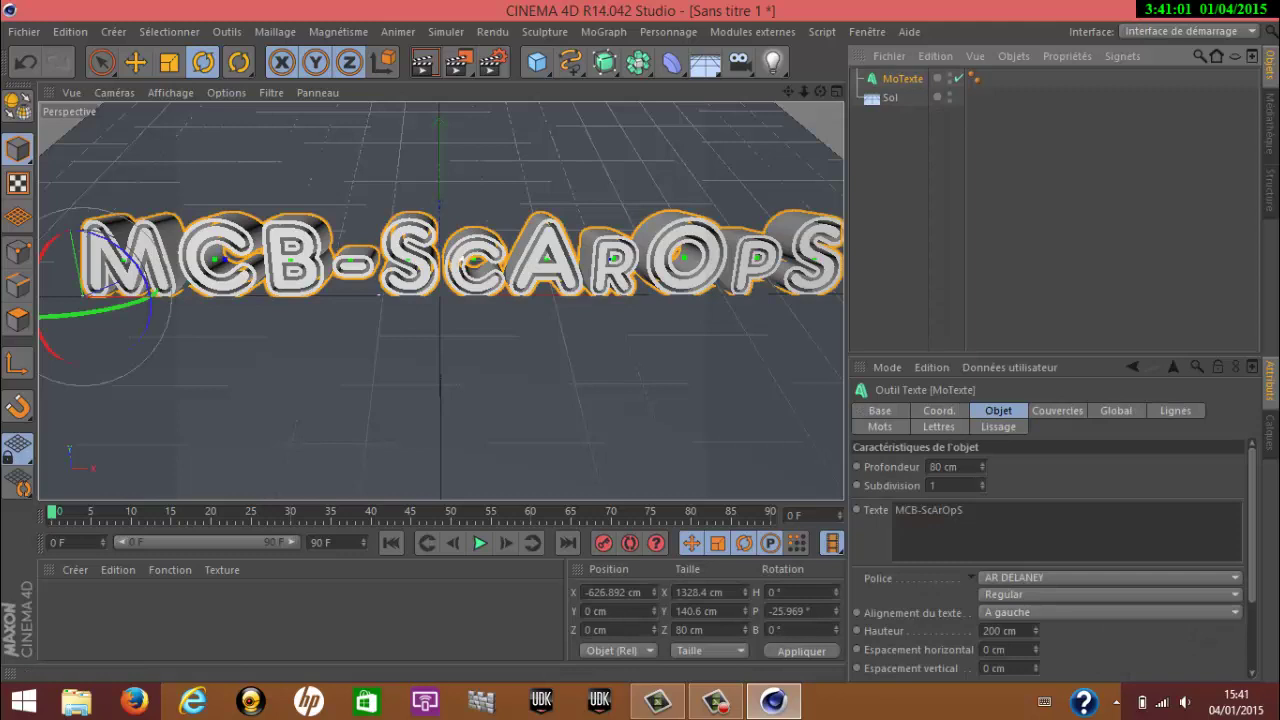
pyautogui.scroll(-2, 1050, 557)
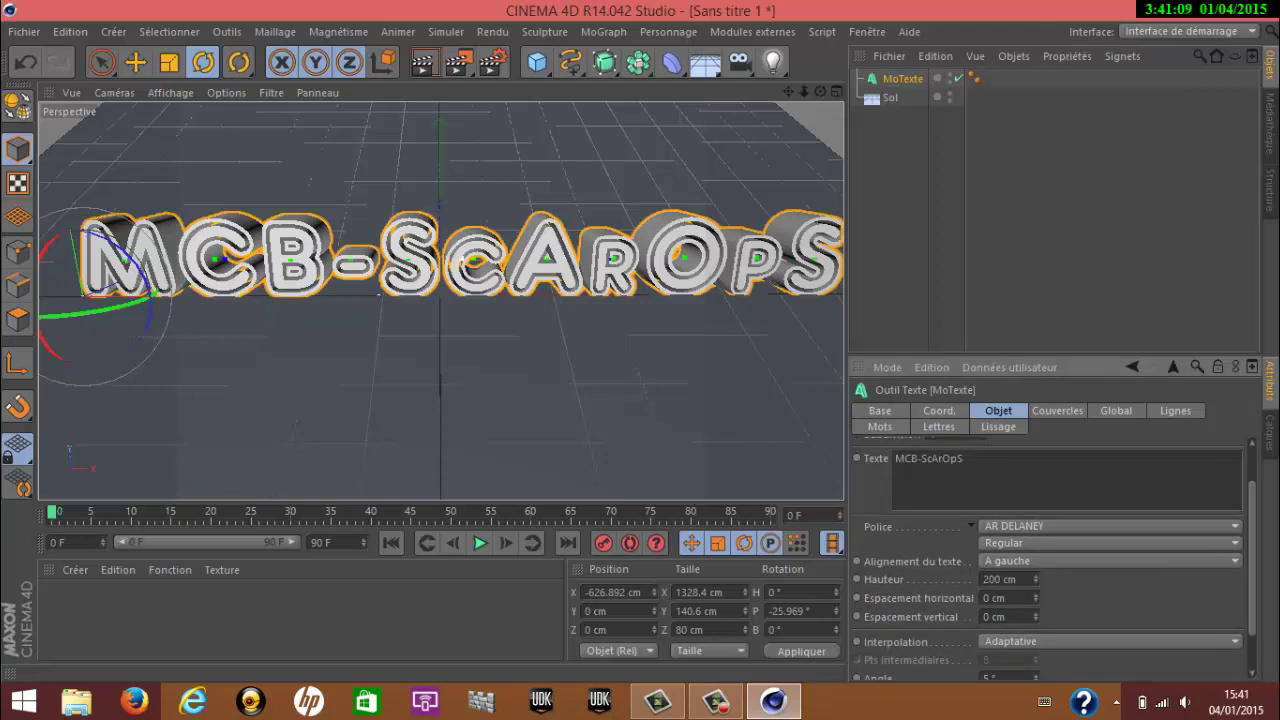
pyautogui.moveTo(1035, 579); pyautogui.dragTo(1035, 603)
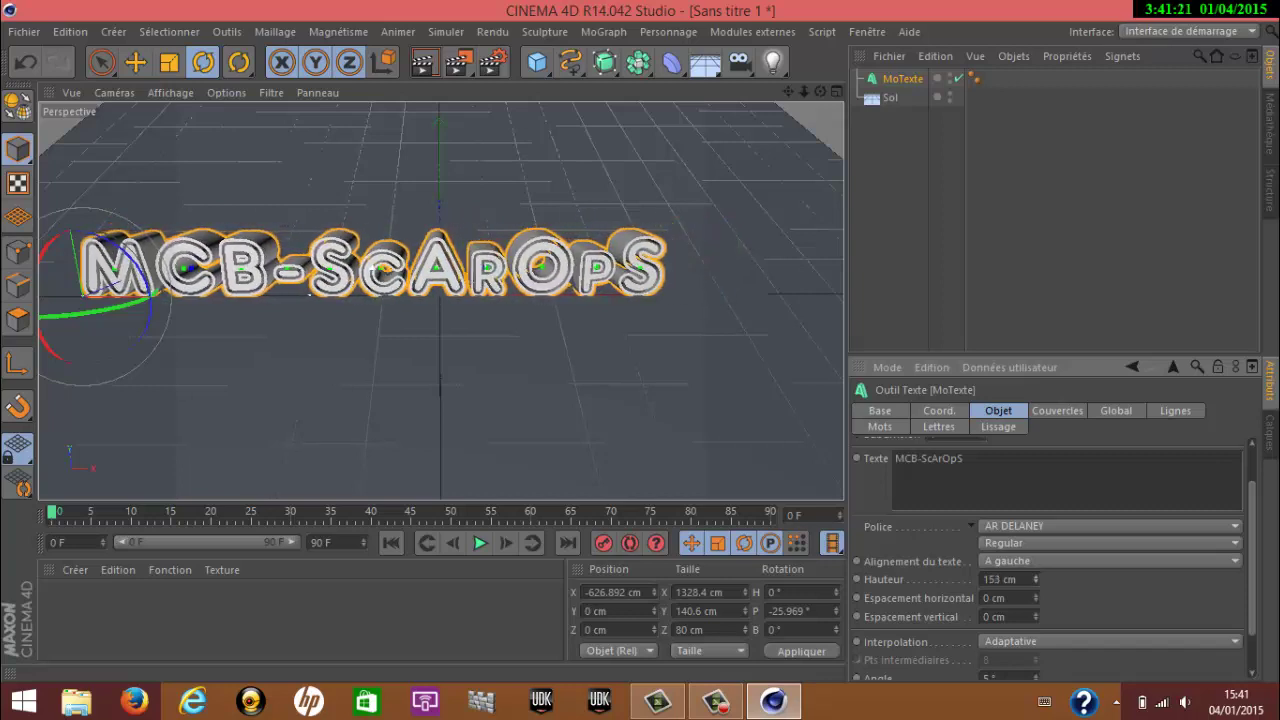
pyautogui.press('e')
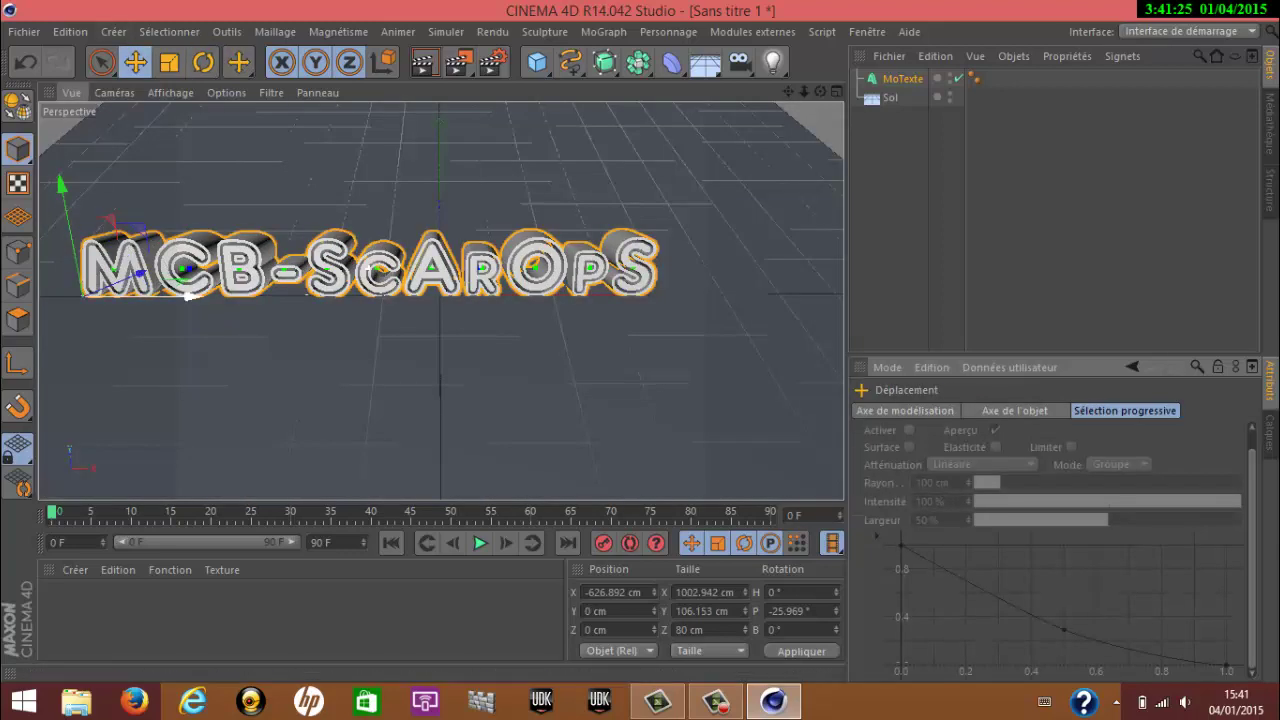
pyautogui.moveTo(189, 296); pyautogui.dragTo(264, 296)
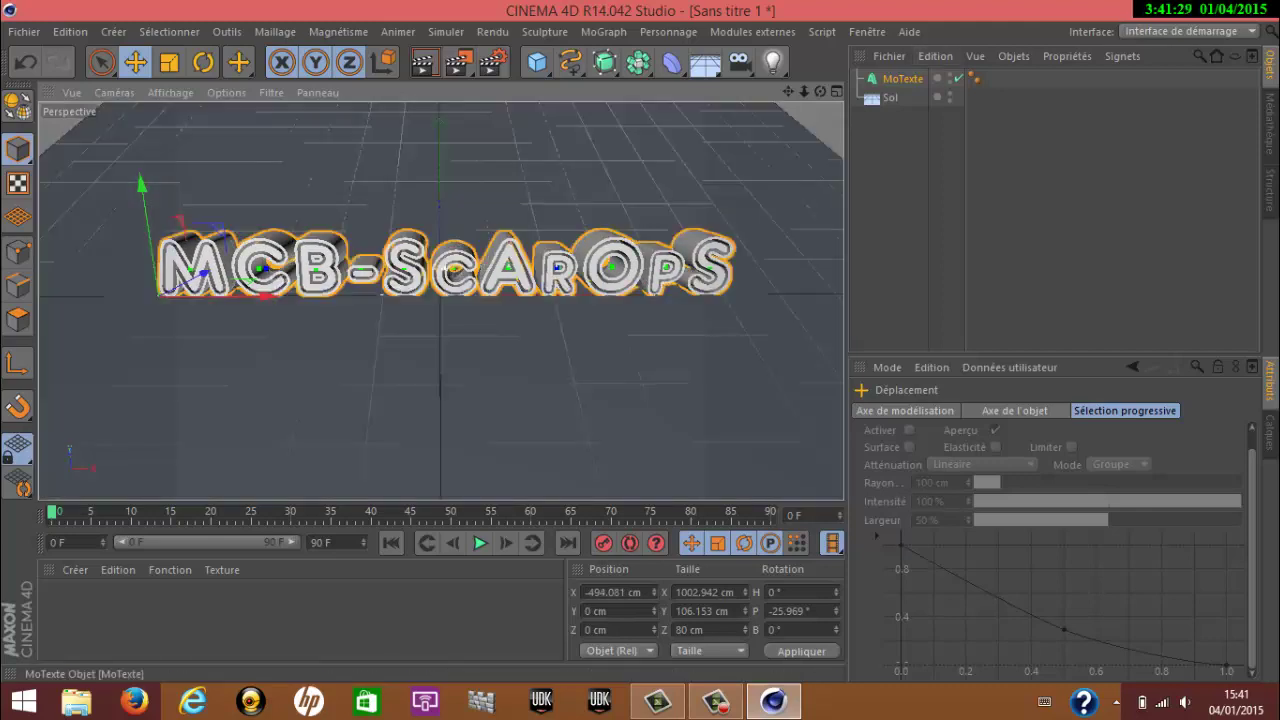
# - Reduce the text height to 122 cm and recenter the text along X at about -400 cm
pyautogui.click(902, 78)
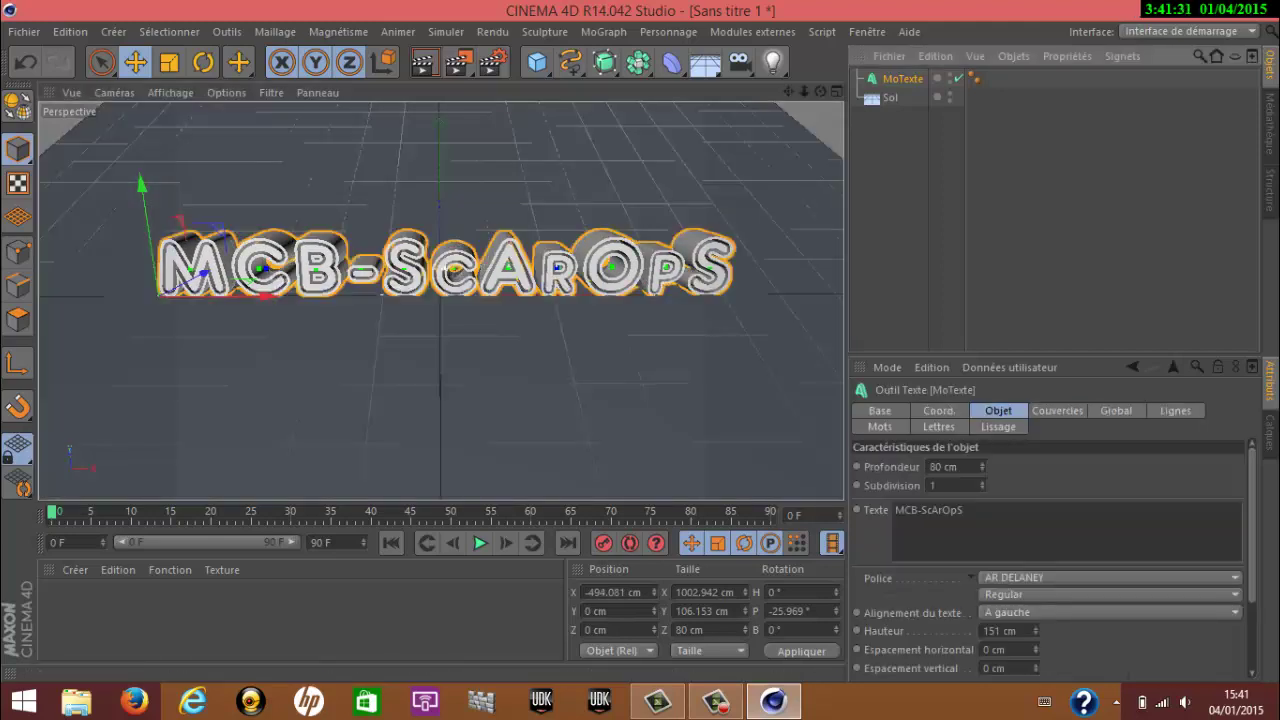
pyautogui.moveTo(1035, 630); pyautogui.dragTo(1036, 656)
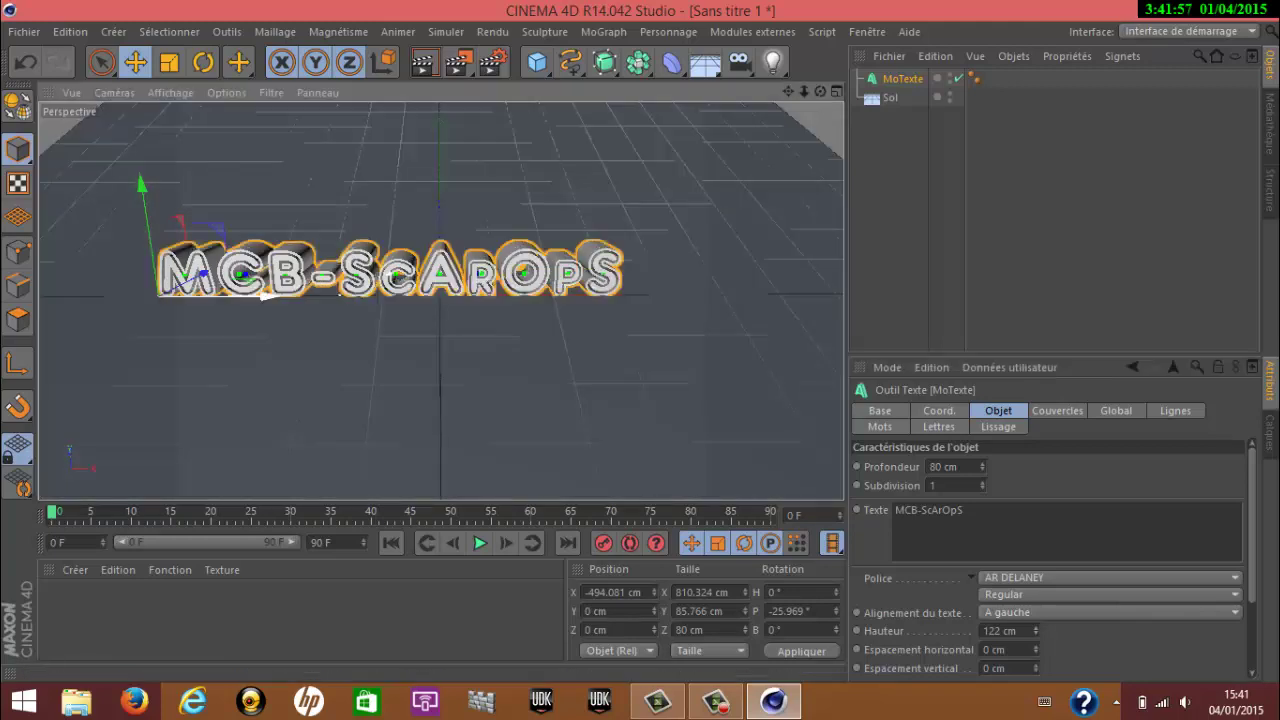
pyautogui.moveTo(265, 296); pyautogui.dragTo(326, 296)
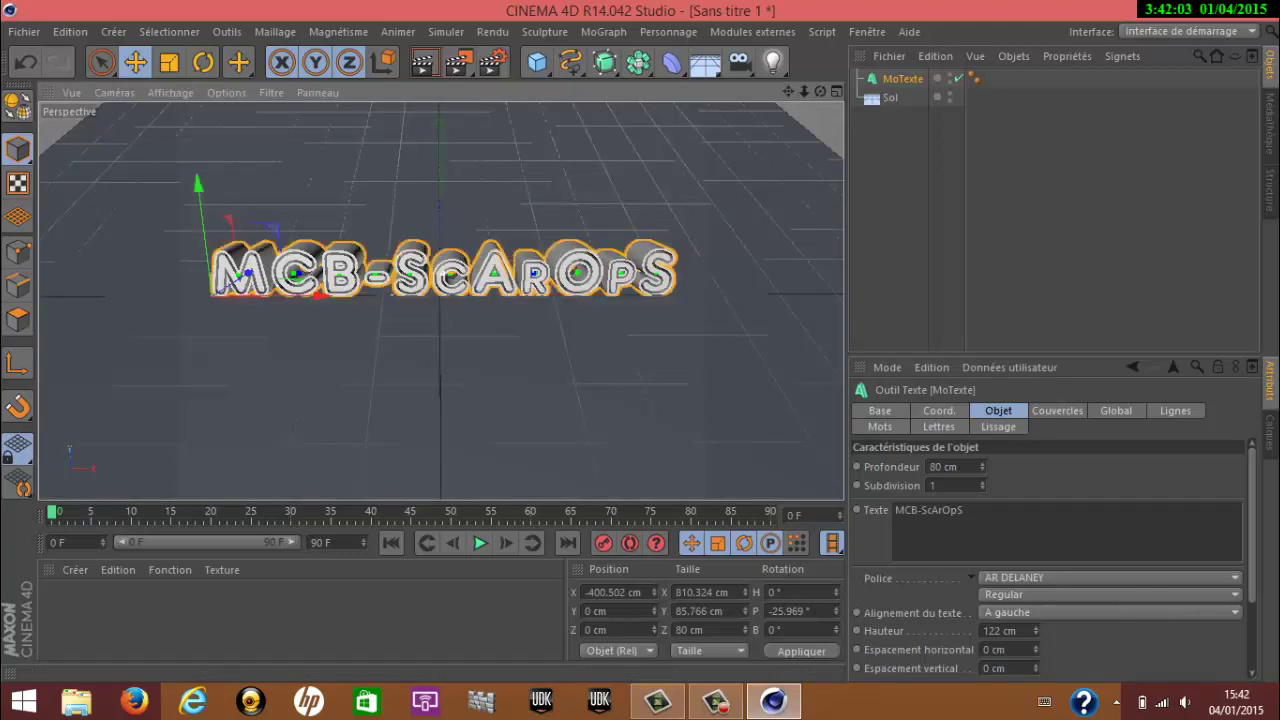
# - Set the text's horizontal spacing to -5 cm and shift the text along X to about -387.5 cm
pyautogui.doubleClick(994, 649)
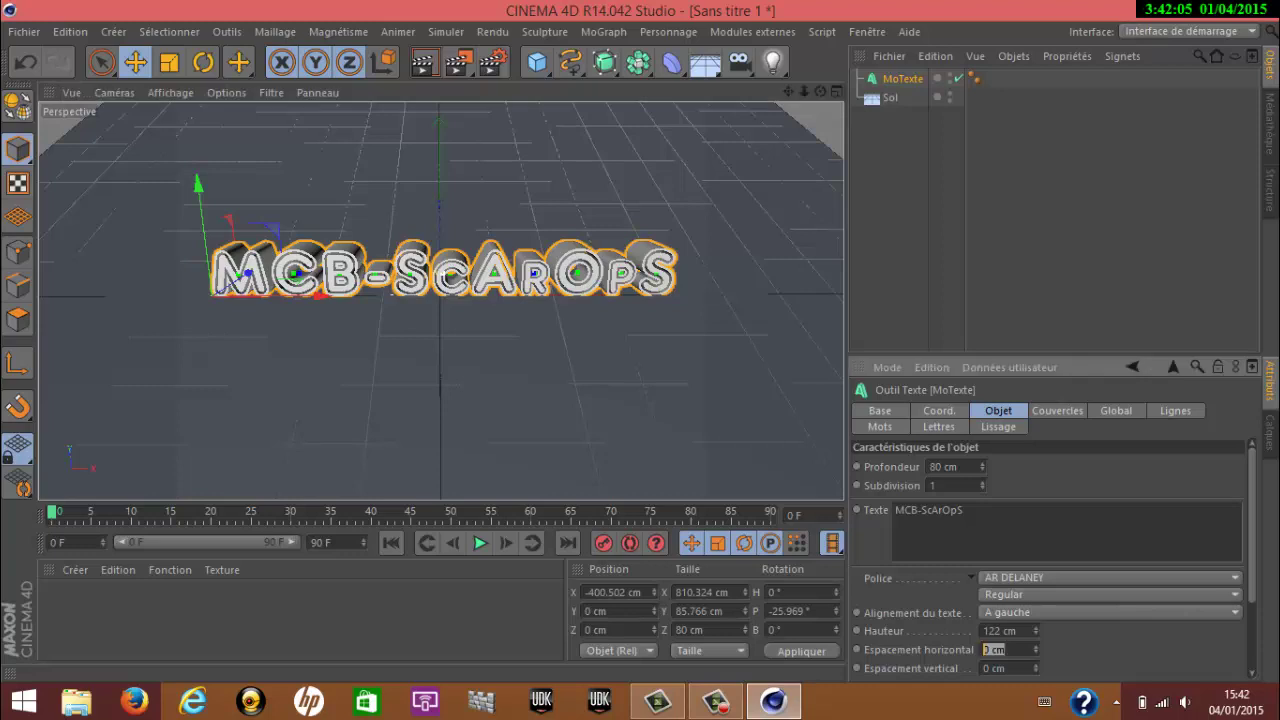
pyautogui.press('BackSpace')
pyautogui.write('-5')
pyautogui.press('Return')
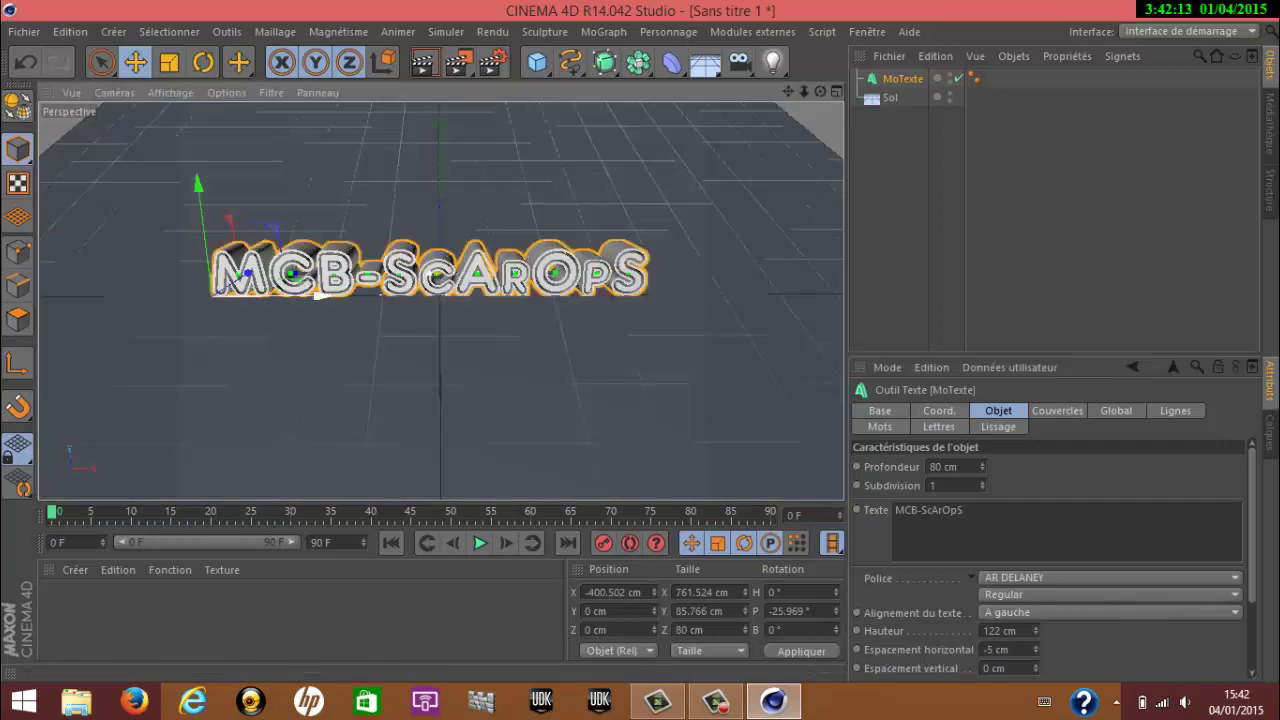
pyautogui.moveTo(320, 296); pyautogui.dragTo(336, 296)
pyautogui.moveTo(215, 312); pyautogui.dragTo(209, 312)
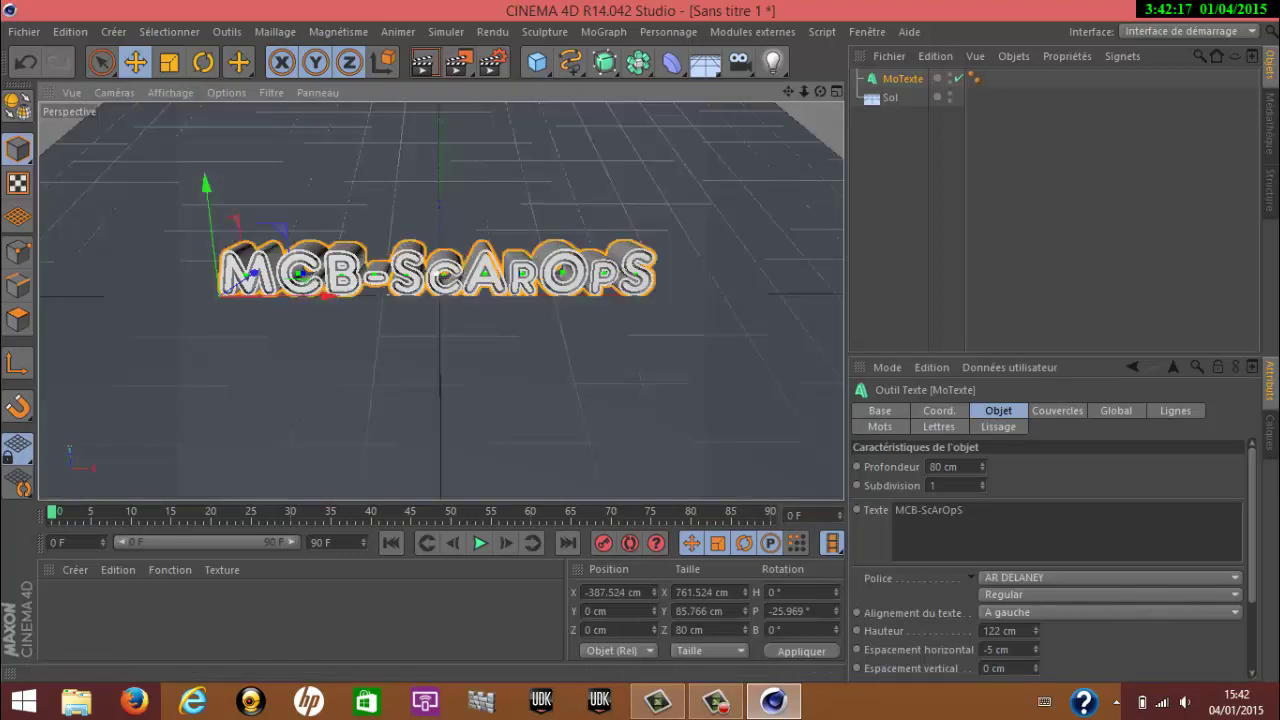
# - Reduce the text height to 102 cm, shift the text along X to about -320 cm, and deselect it
pyautogui.click(1036, 634)
pyautogui.moveTo(1036, 634); pyautogui.dragTo(1036, 652)
pyautogui.moveTo(326, 295); pyautogui.dragTo(355, 295)
pyautogui.moveTo(254, 296); pyautogui.dragTo(260, 296)
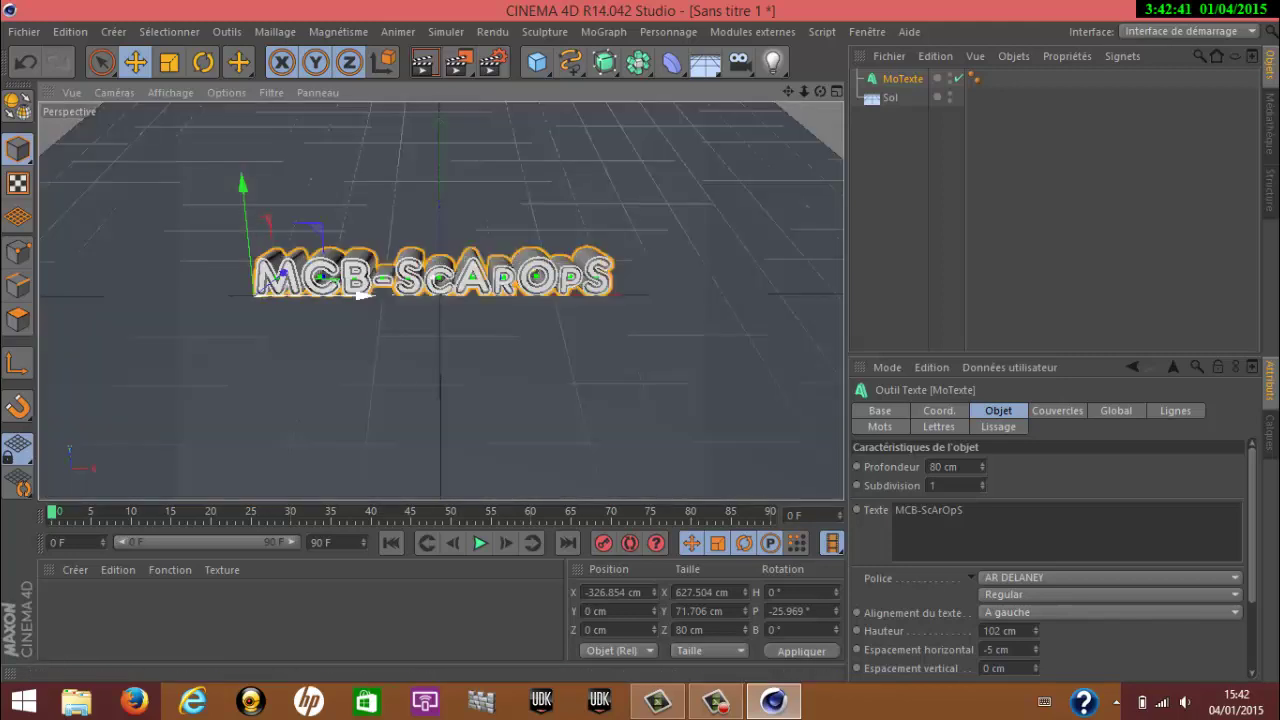
pyautogui.moveTo(362, 295); pyautogui.dragTo(361, 295)
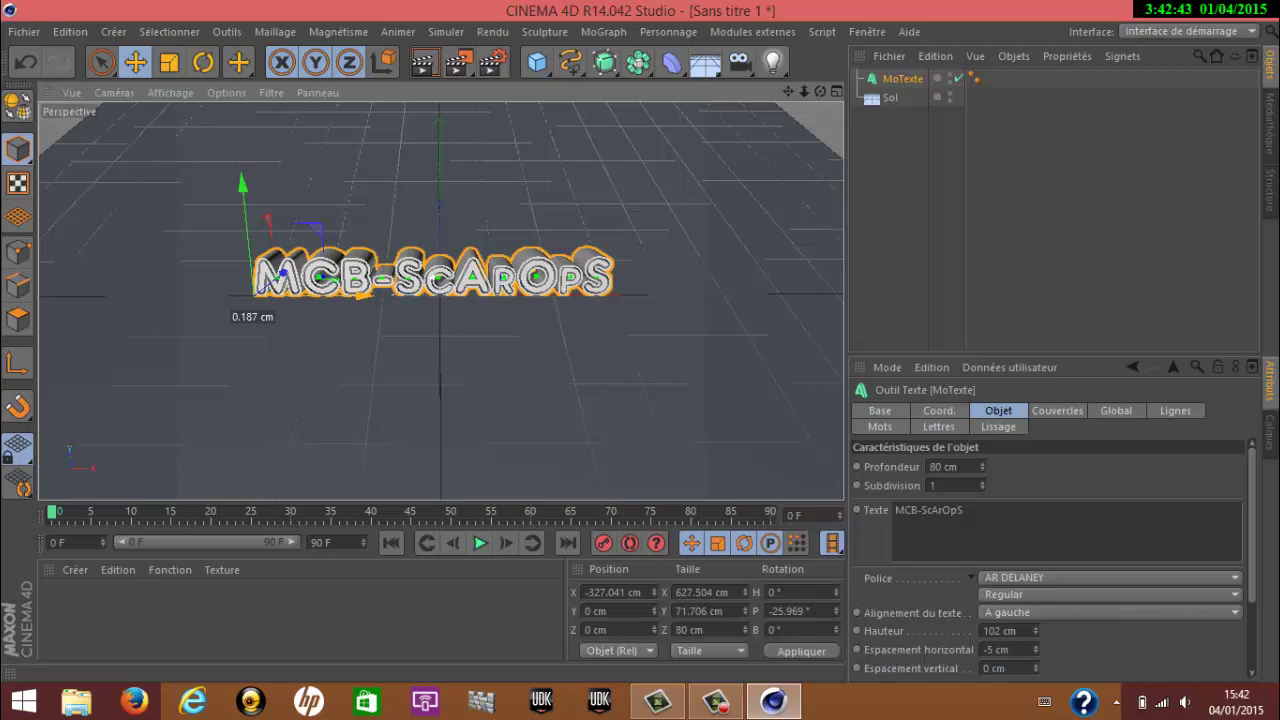
pyautogui.moveTo(256, 300); pyautogui.dragTo(262, 300)
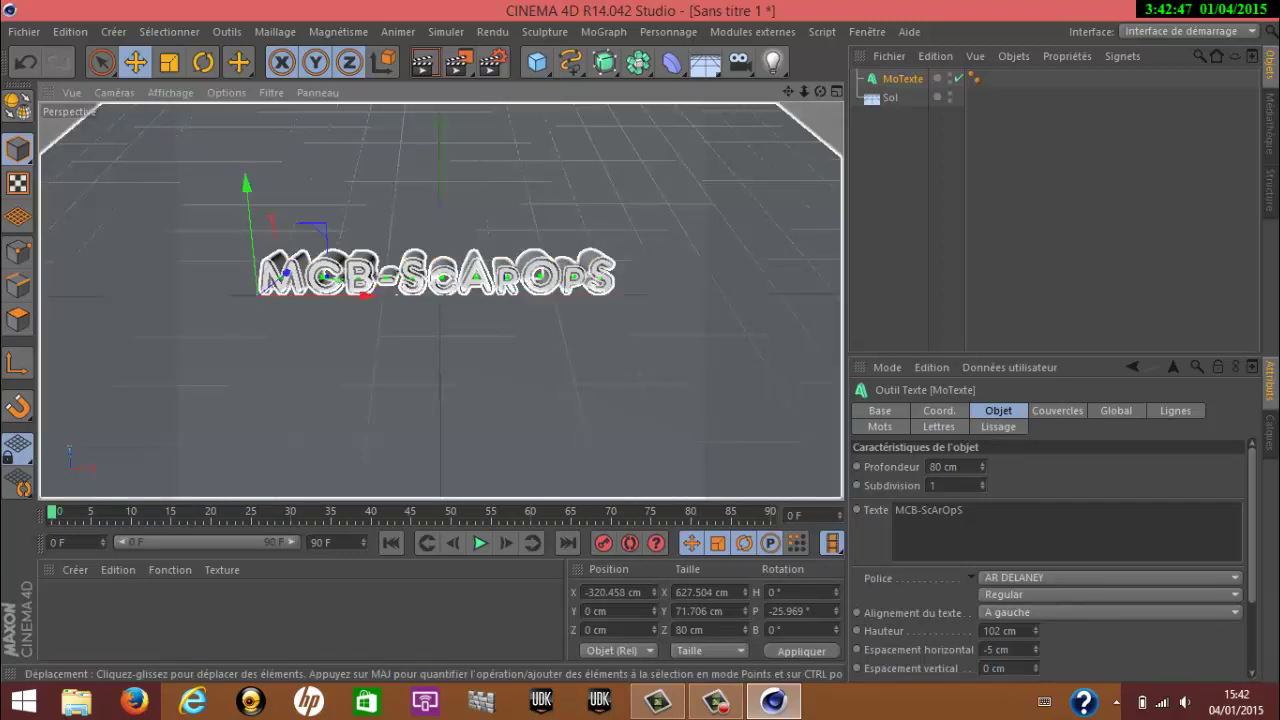
pyautogui.hotkey('ctrl', 'shift', 'a')
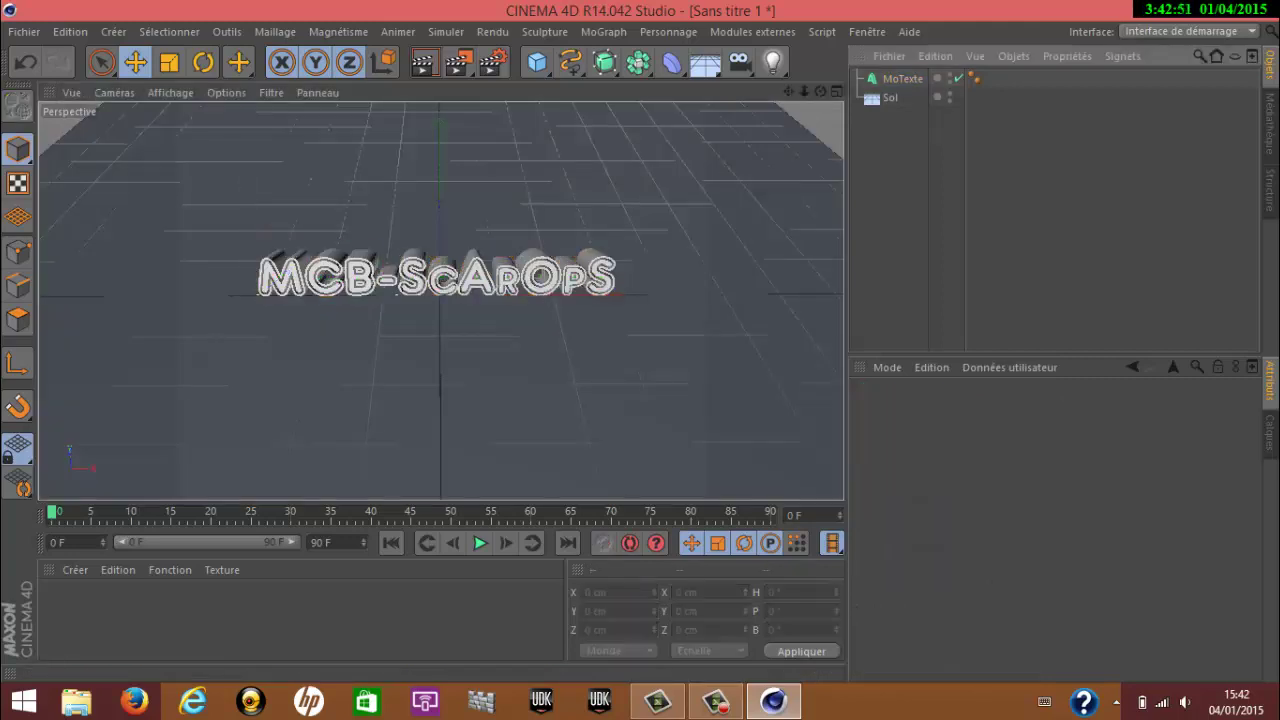
# - Create a new material and set its colour to dark yellow with RGB 174, 171, 13
pyautogui.scroll(1, 449, 254)
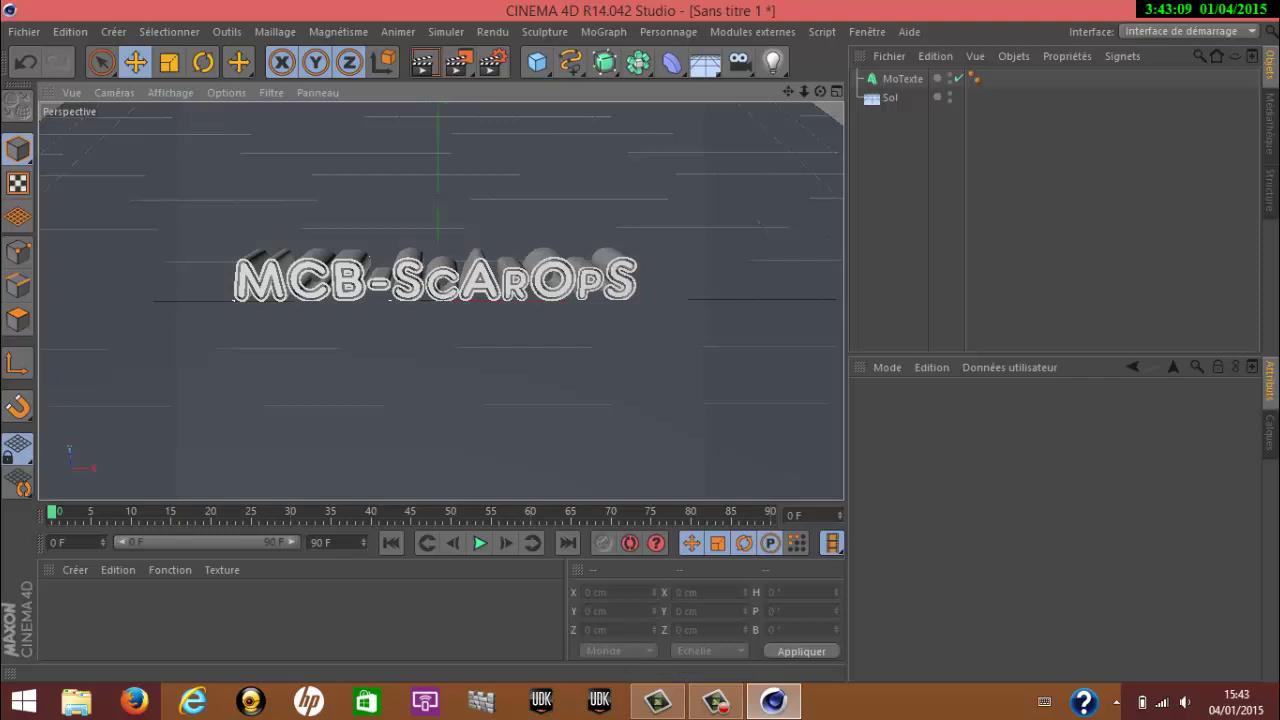
pyautogui.doubleClick(131, 600)
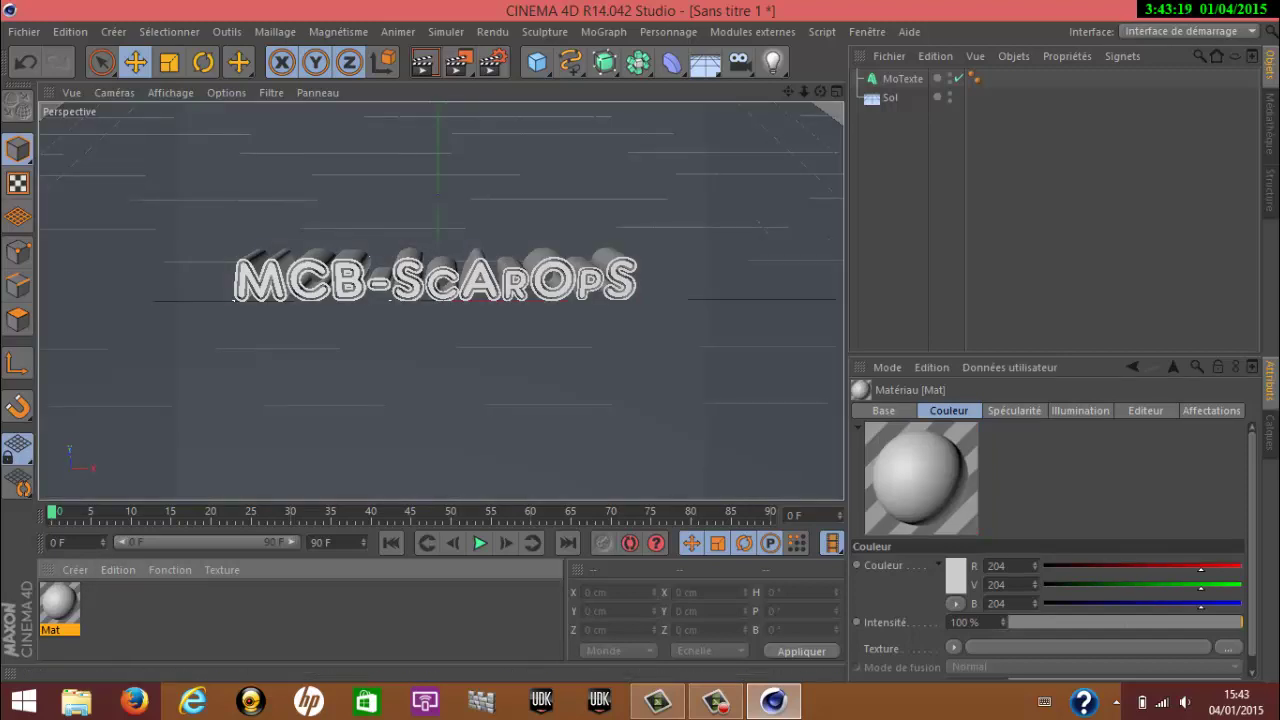
pyautogui.moveTo(563, 155); pyautogui.dragTo(576, 109)
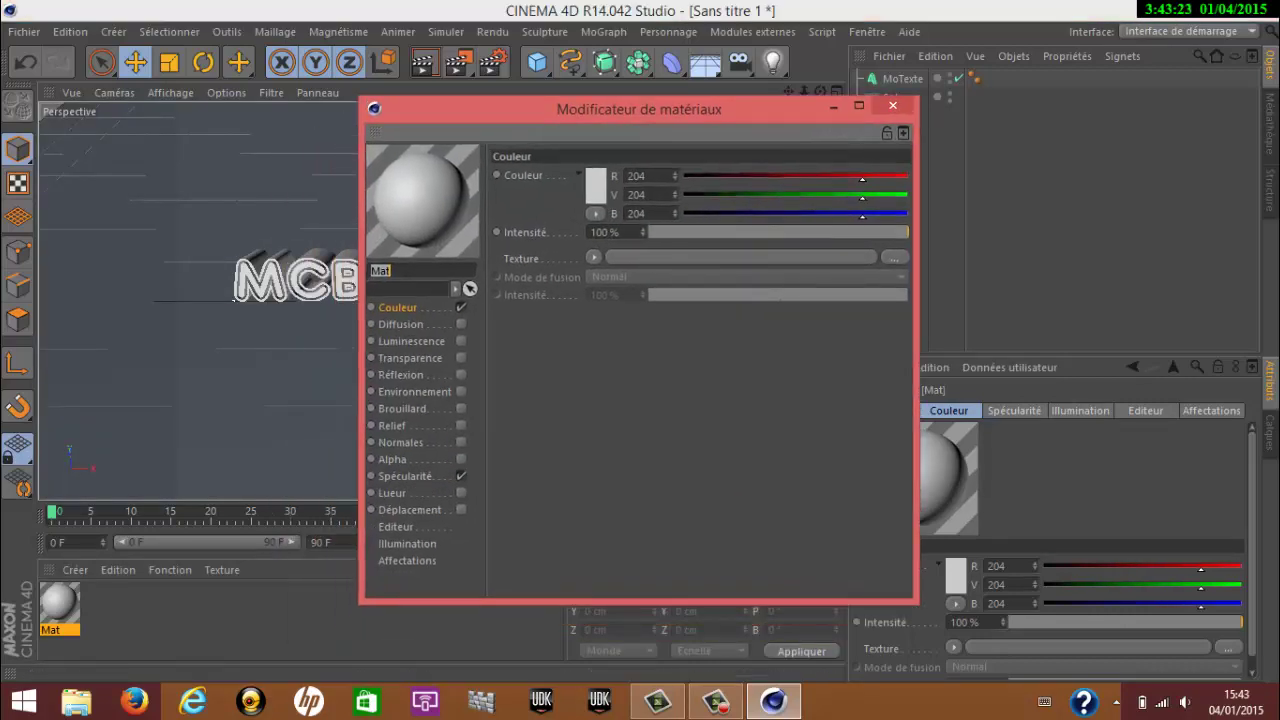
pyautogui.click(596, 185)
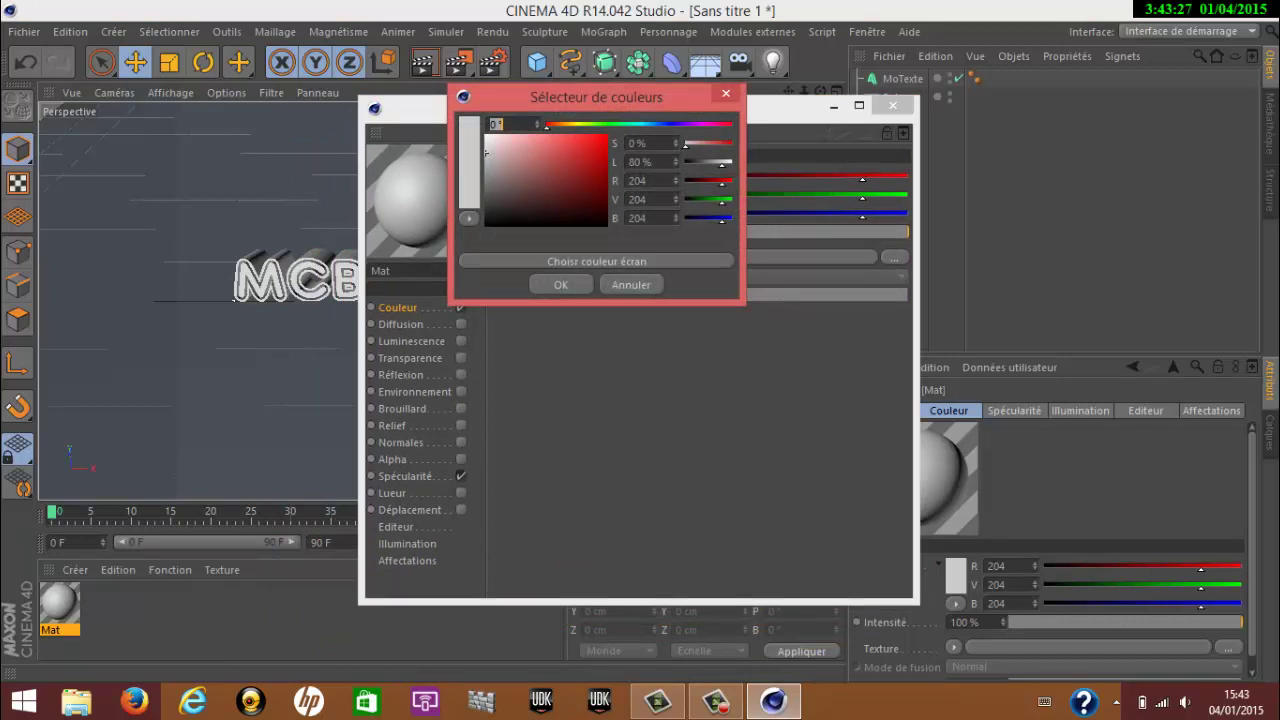
pyautogui.write('47')
pyautogui.press('Return')
pyautogui.moveTo(560, 172)
pyautogui.mouseDown()
pyautogui.moveTo(606, 163)
pyautogui.moveTo(606, 134)
pyautogui.moveTo(595, 161)
pyautogui.moveTo(565, 125)
pyautogui.moveTo(598, 157)
pyautogui.moveTo(607, 146)
pyautogui.moveTo(598, 163)
pyautogui.mouseUp()
pyautogui.click(604, 146)
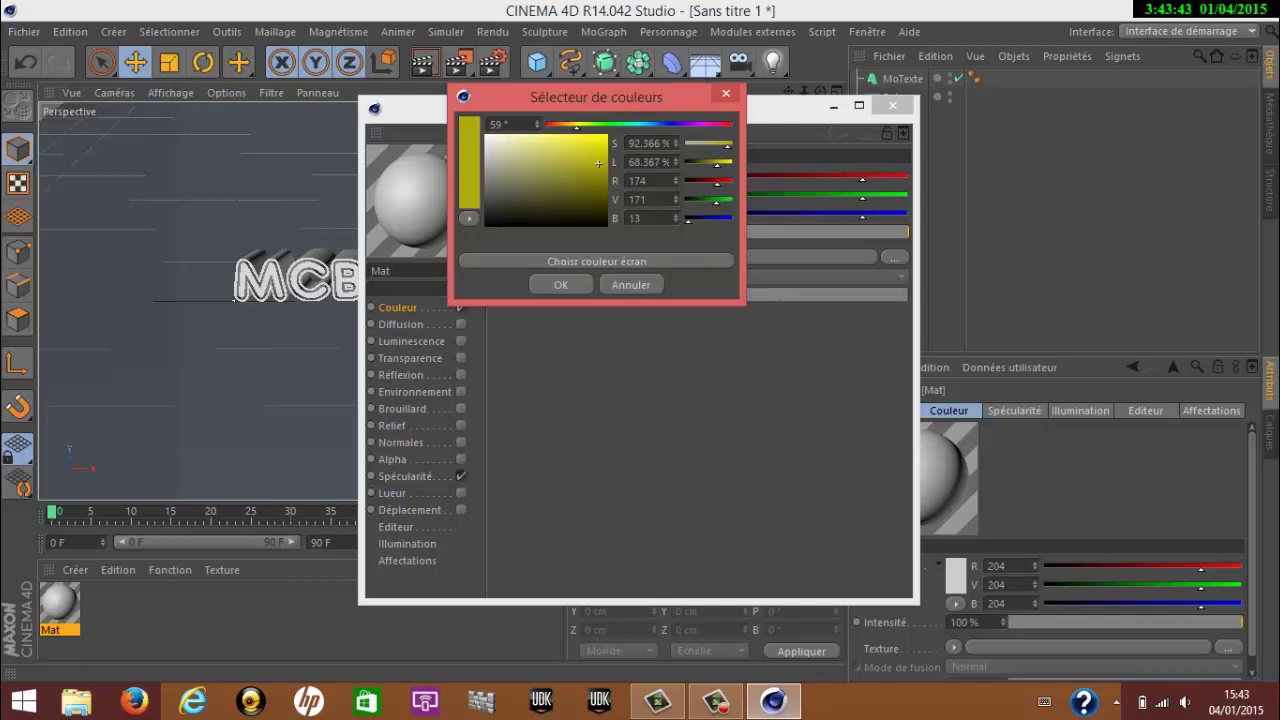
pyautogui.click(561, 285)
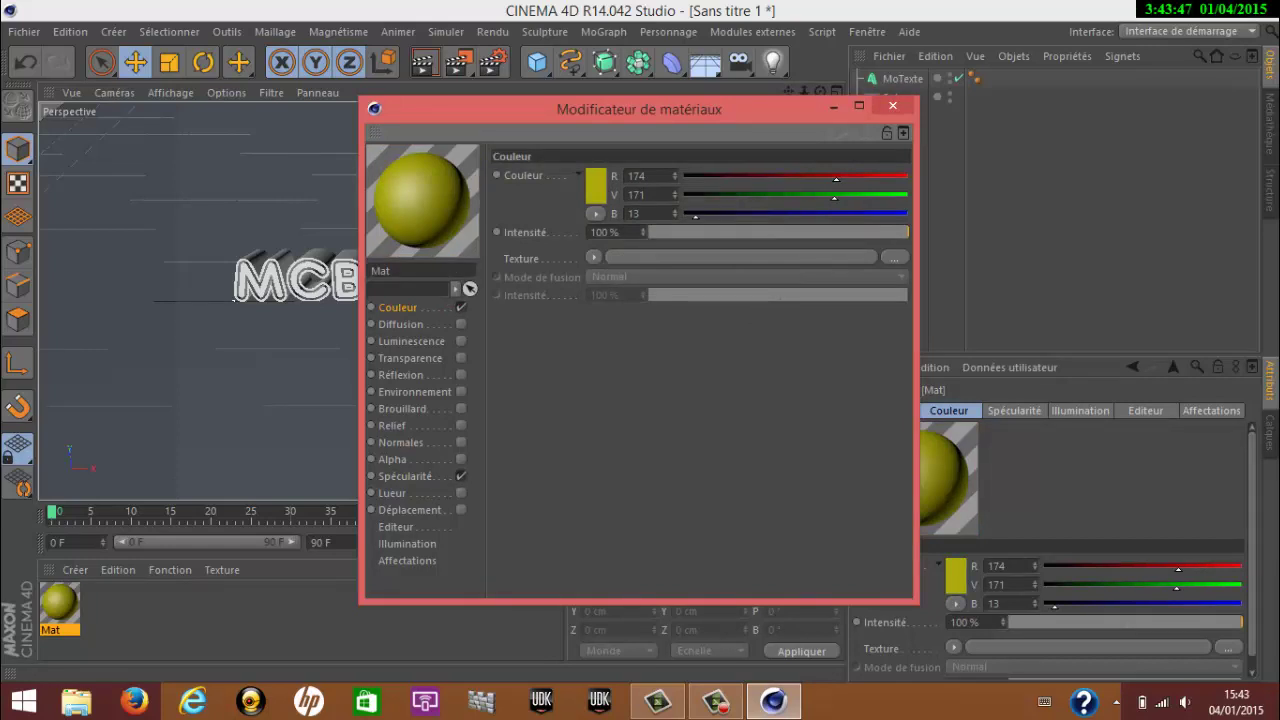
# - Replace the yellow material's specularity with reflection at 20% intensity, and apply the material to the floor
pyautogui.click(461, 476)
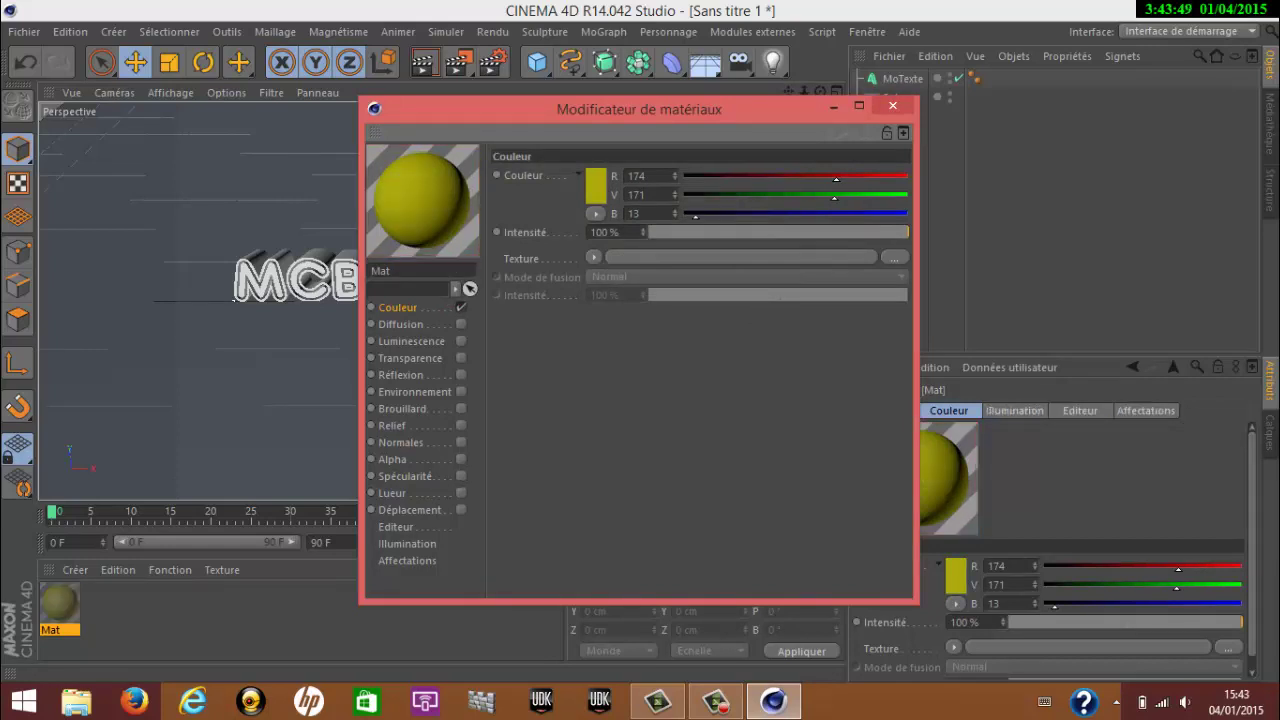
pyautogui.click(461, 374)
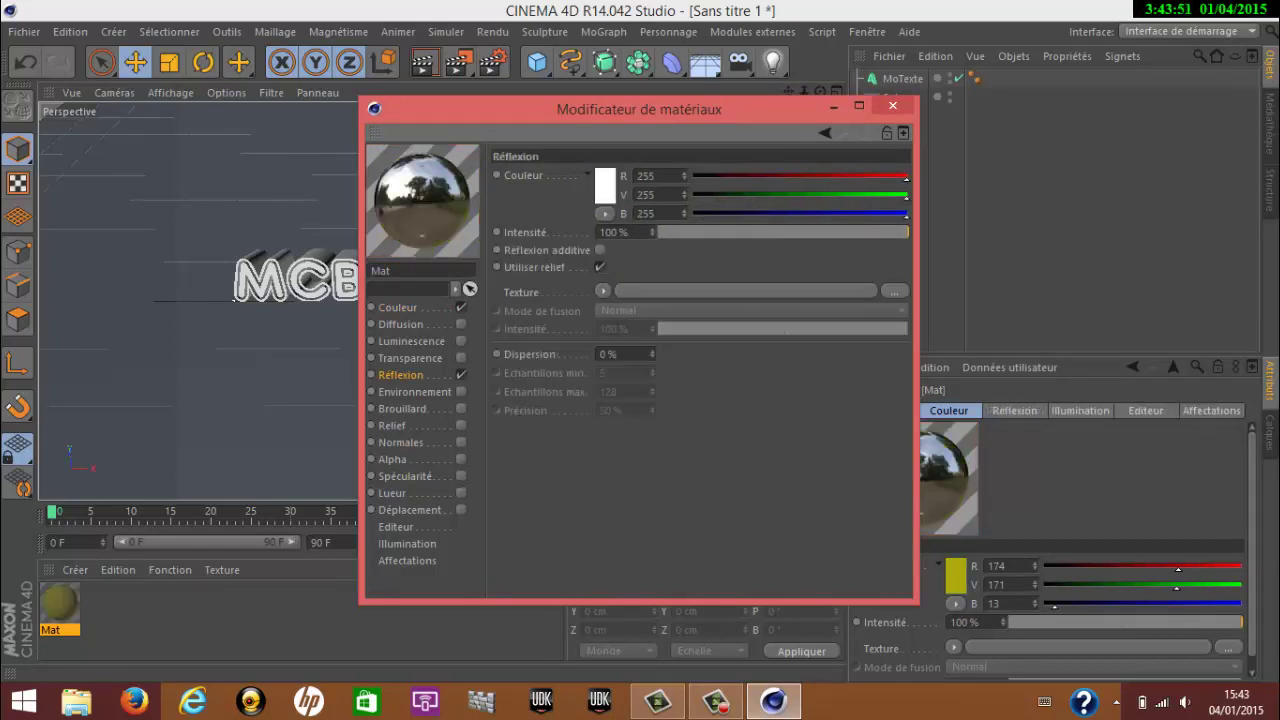
pyautogui.moveTo(629, 232); pyautogui.dragTo(598, 232)
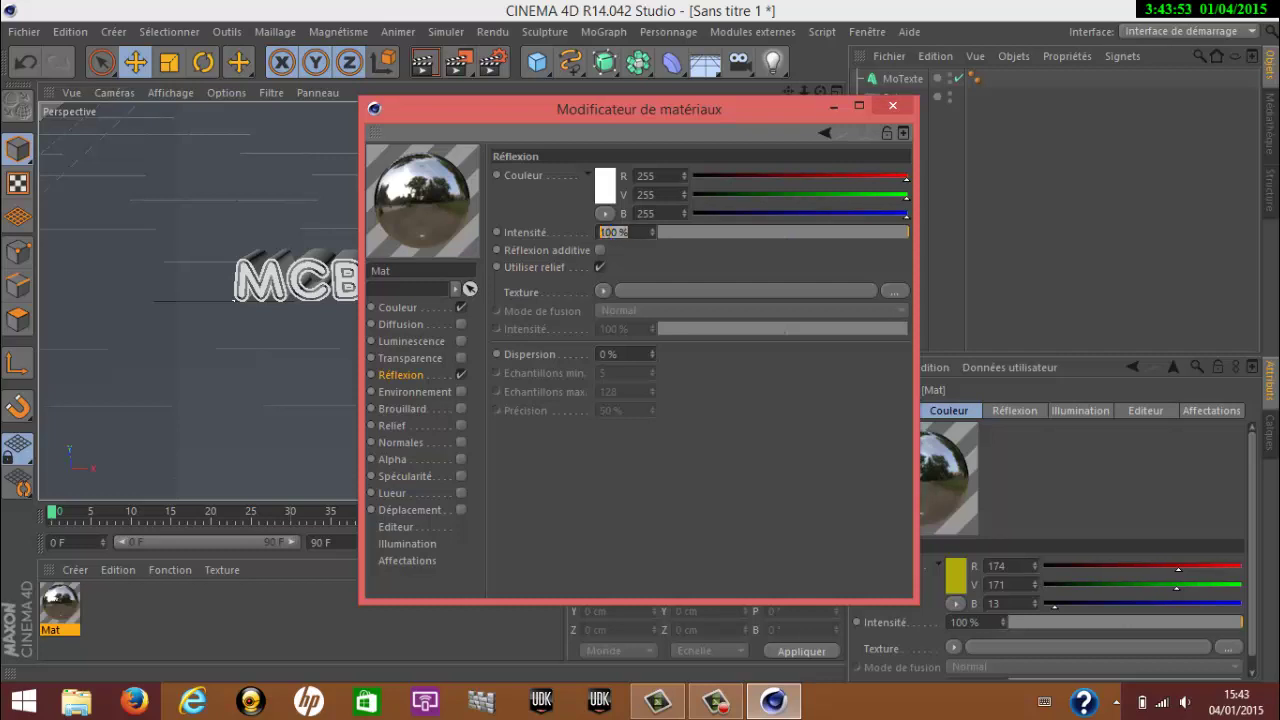
pyautogui.write('20')
pyautogui.press('Return')
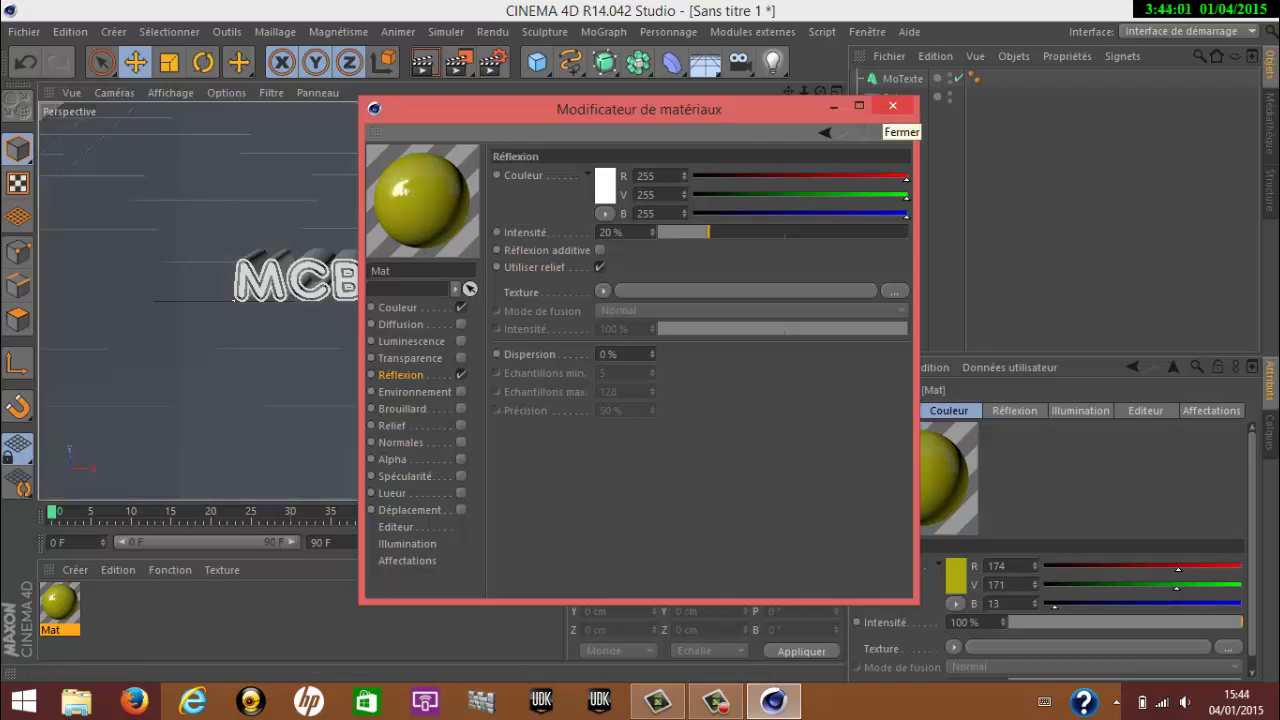
pyautogui.click(892, 106)
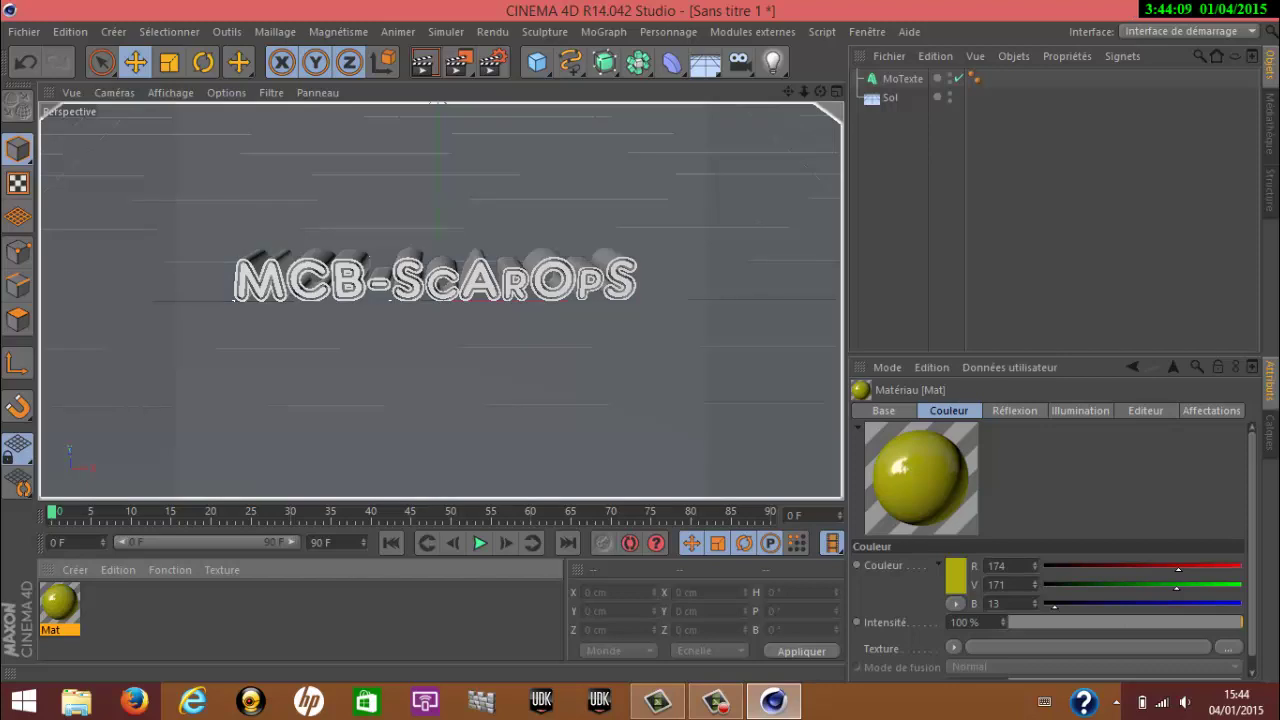
pyautogui.moveTo(59, 602); pyautogui.dragTo(437, 400)
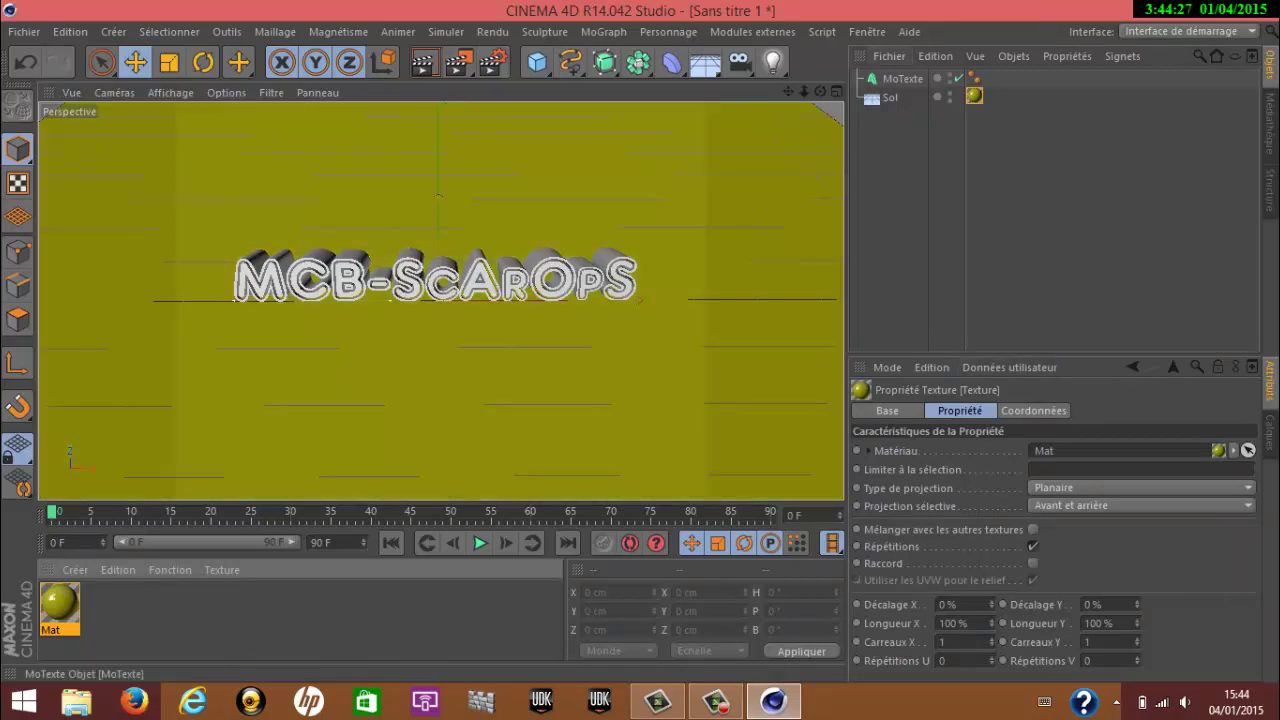
# - Reduce the text height to 92 cm, recenter the text along X at about -280 cm, and deselect it
pyautogui.click(902, 78)
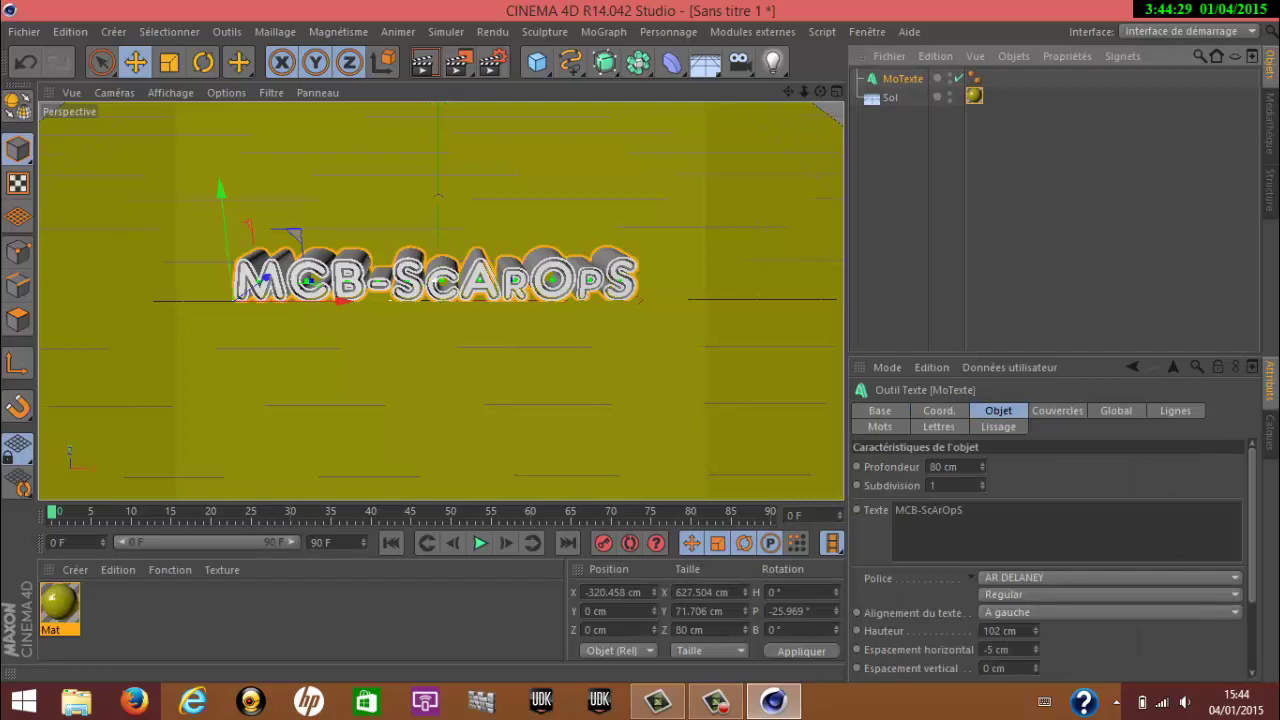
pyautogui.click(1035, 634)
pyautogui.click(1035, 634)
pyautogui.click(1035, 634)
pyautogui.click(1035, 634)
pyautogui.click(1035, 634)
pyautogui.click(1035, 634)
pyautogui.click(1035, 634)
pyautogui.click(1035, 634)
pyautogui.click(1035, 634)
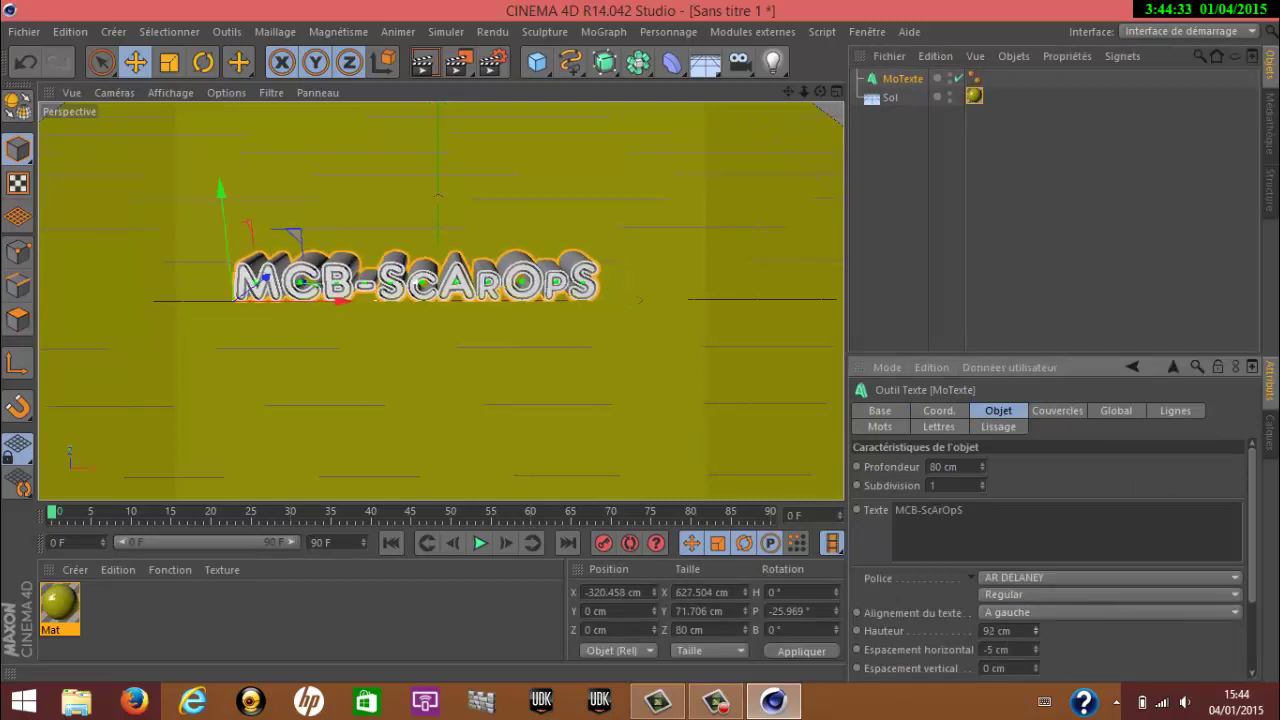
pyautogui.click(1035, 634)
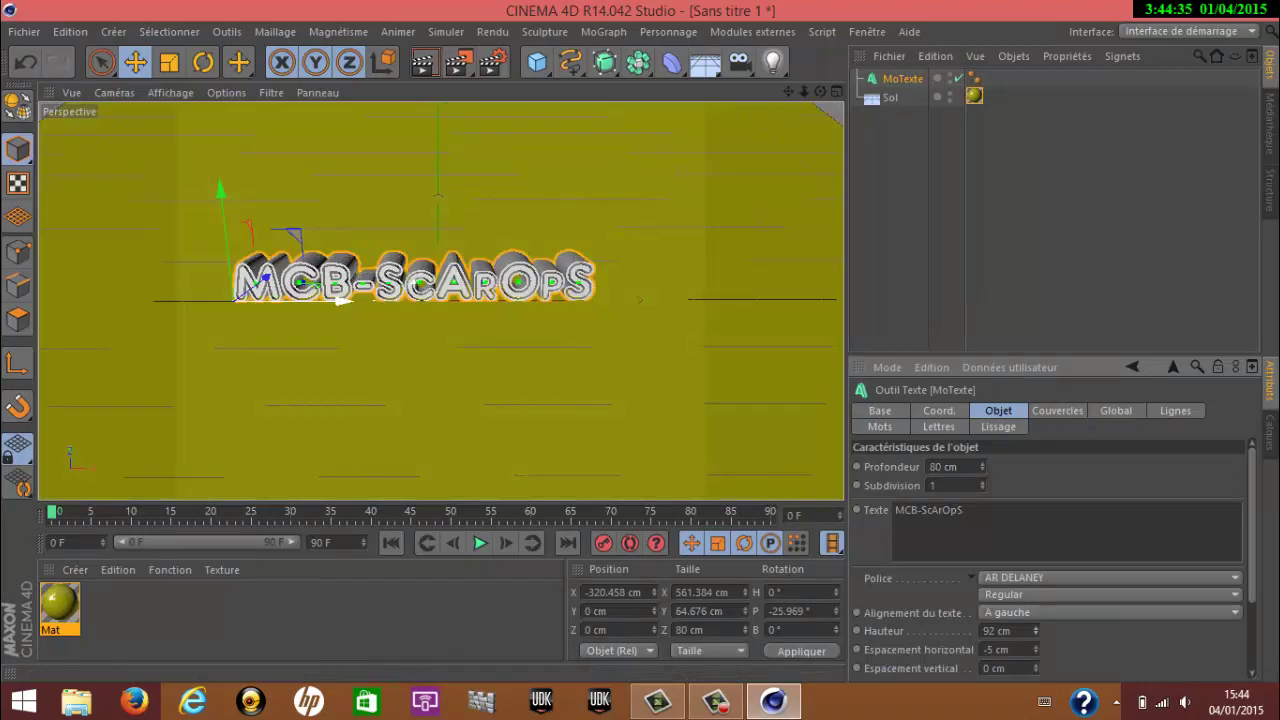
pyautogui.moveTo(342, 299); pyautogui.dragTo(370, 299)
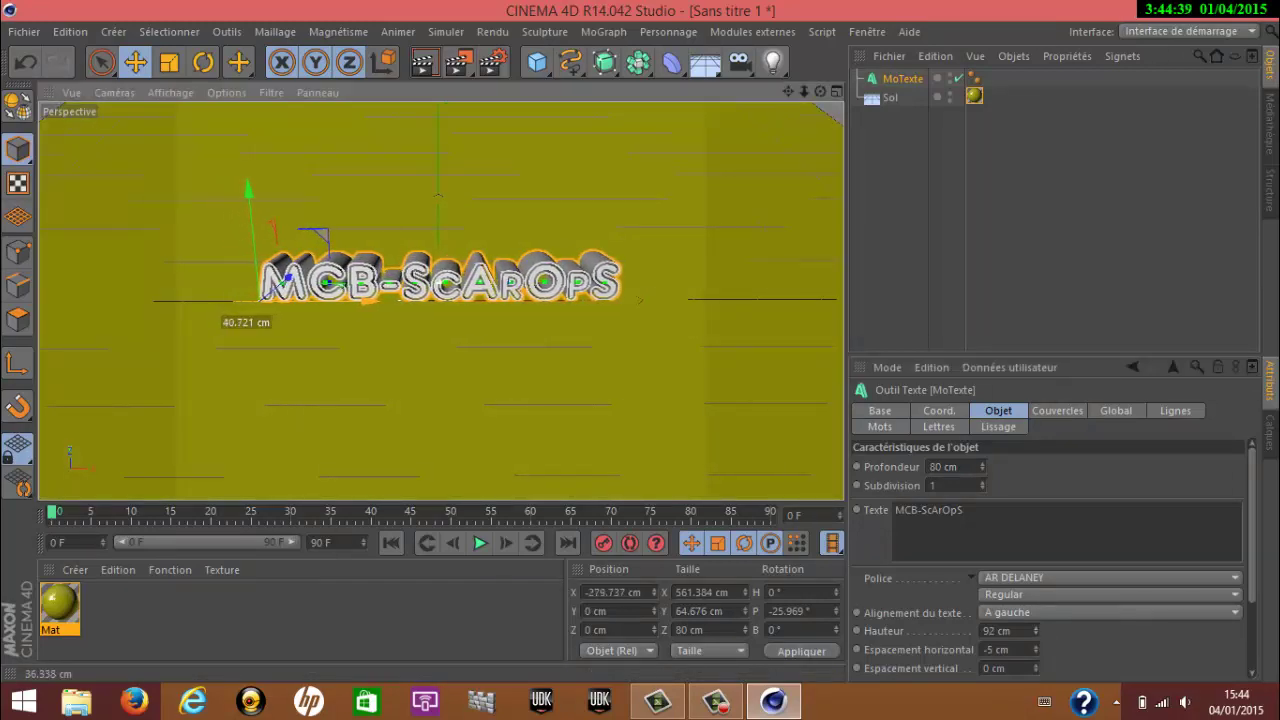
pyautogui.hotkey('ctrl', 'shift', 'a')
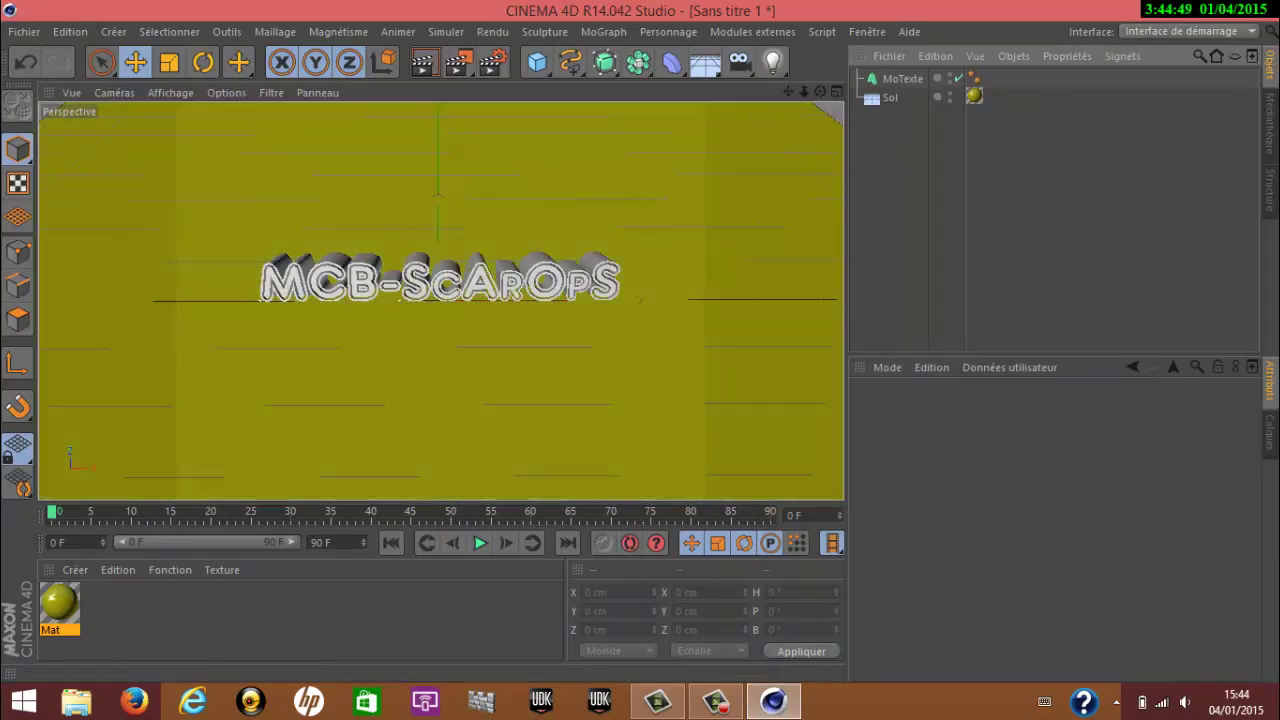
# - Create a second material and set its reflection colour to dark red with RGB 156, 0, 0
pyautogui.click(300, 617)
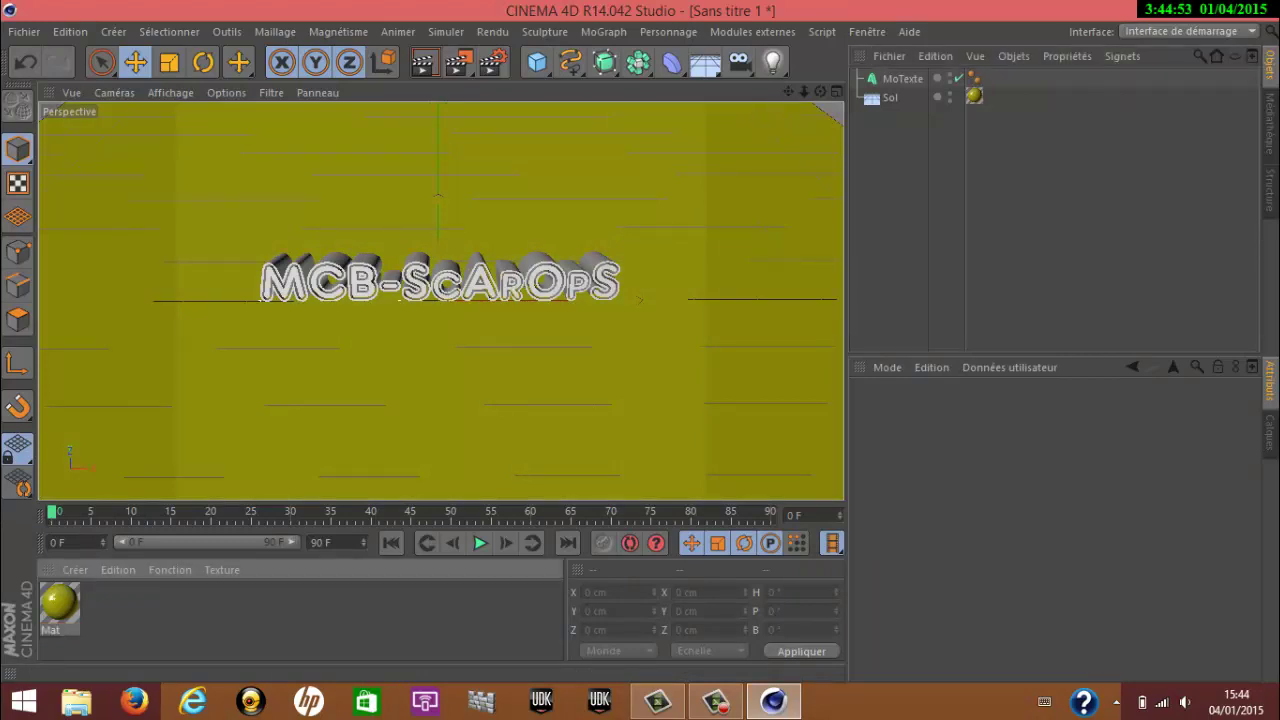
pyautogui.hotkey('ctrl', 'n')
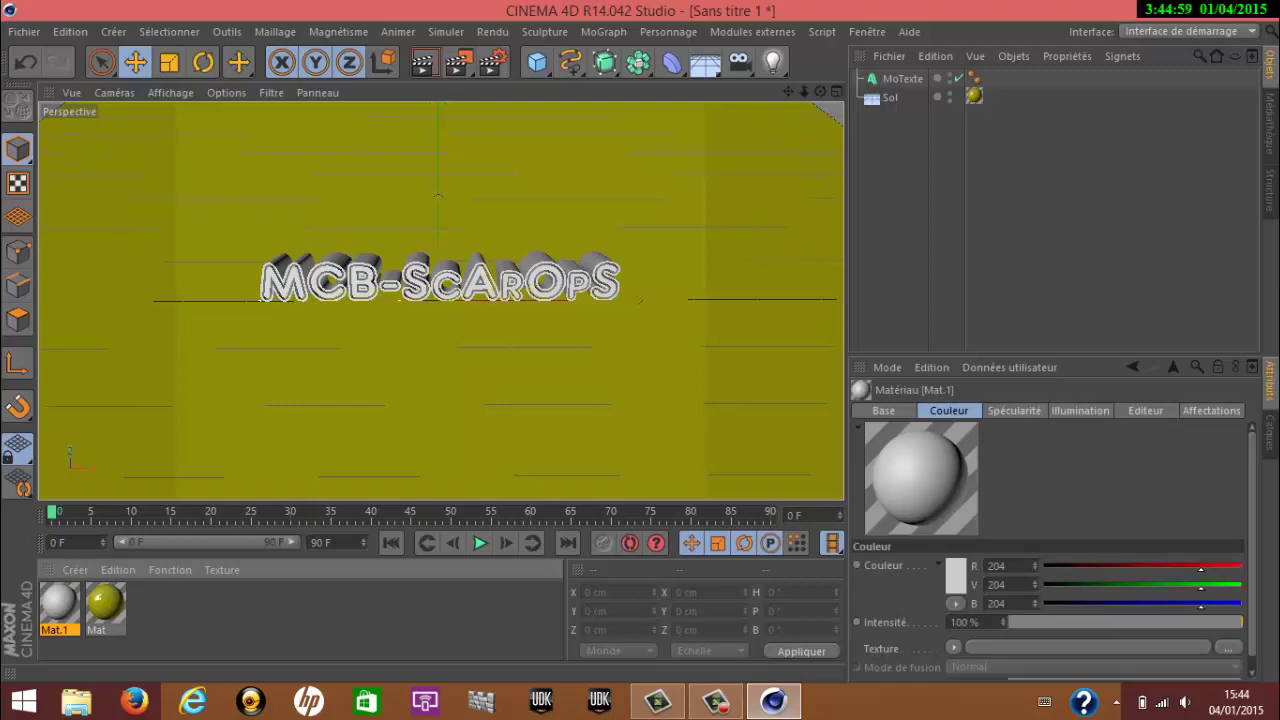
pyautogui.doubleClick(59, 602)
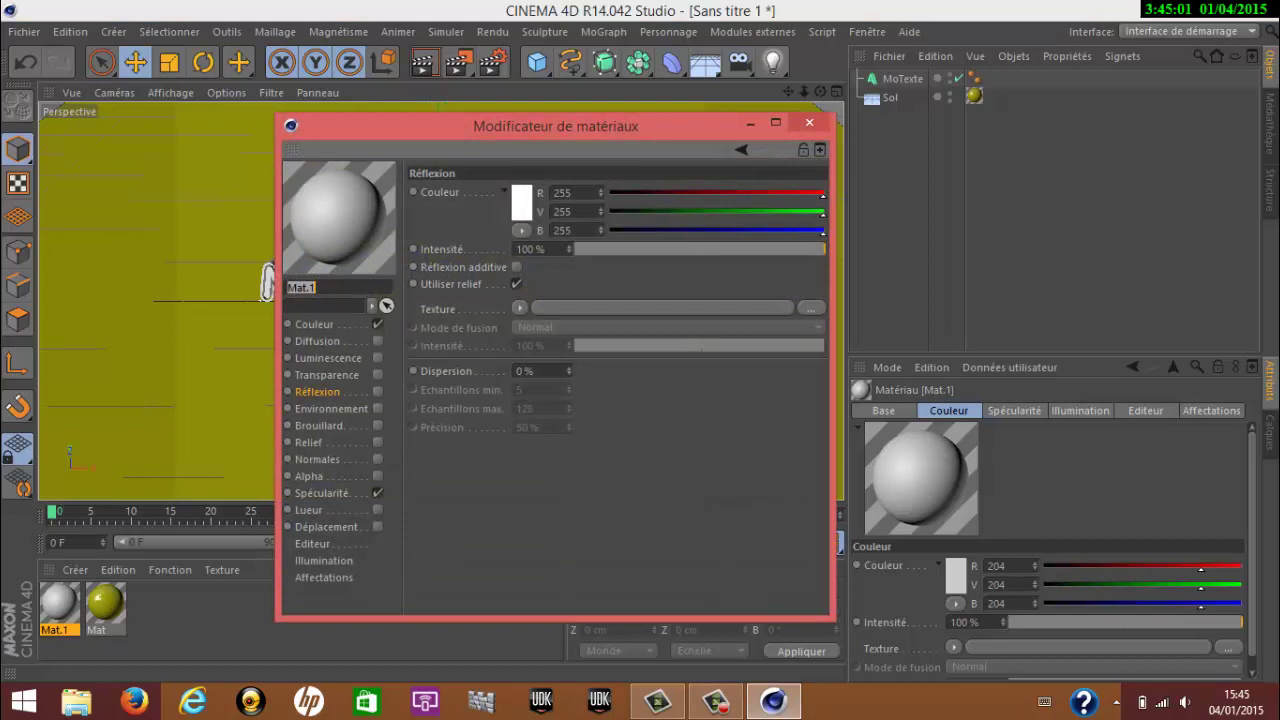
pyautogui.moveTo(556, 126); pyautogui.dragTo(516, 208)
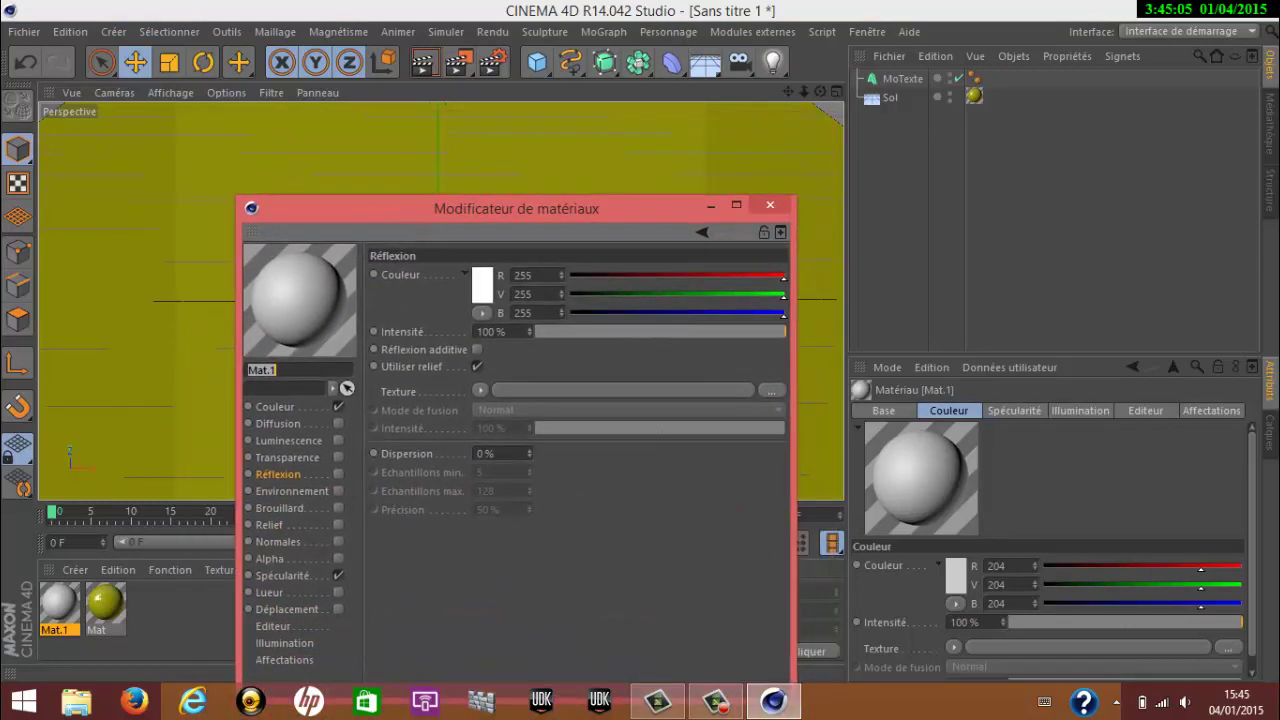
pyautogui.click(481, 281)
pyautogui.moveTo(486, 257)
pyautogui.mouseDown()
pyautogui.moveTo(491, 236)
pyautogui.moveTo(491, 253)
pyautogui.mouseUp()
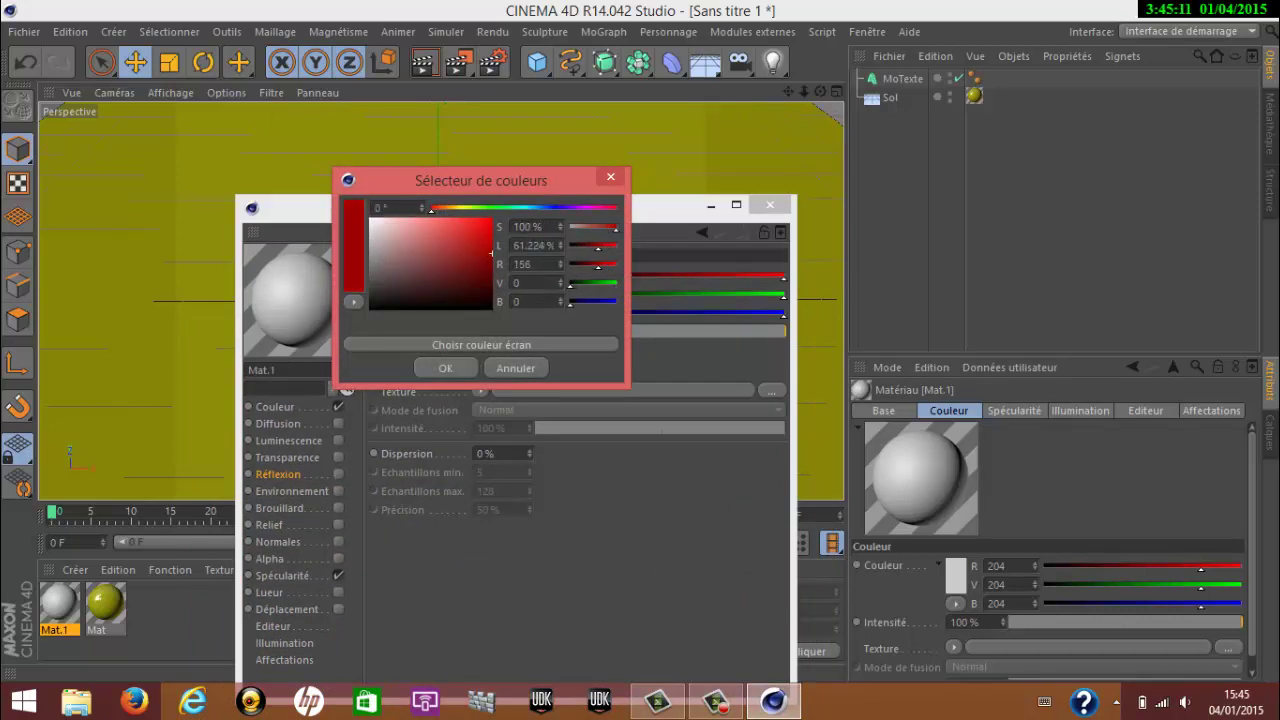
pyautogui.click(445, 368)
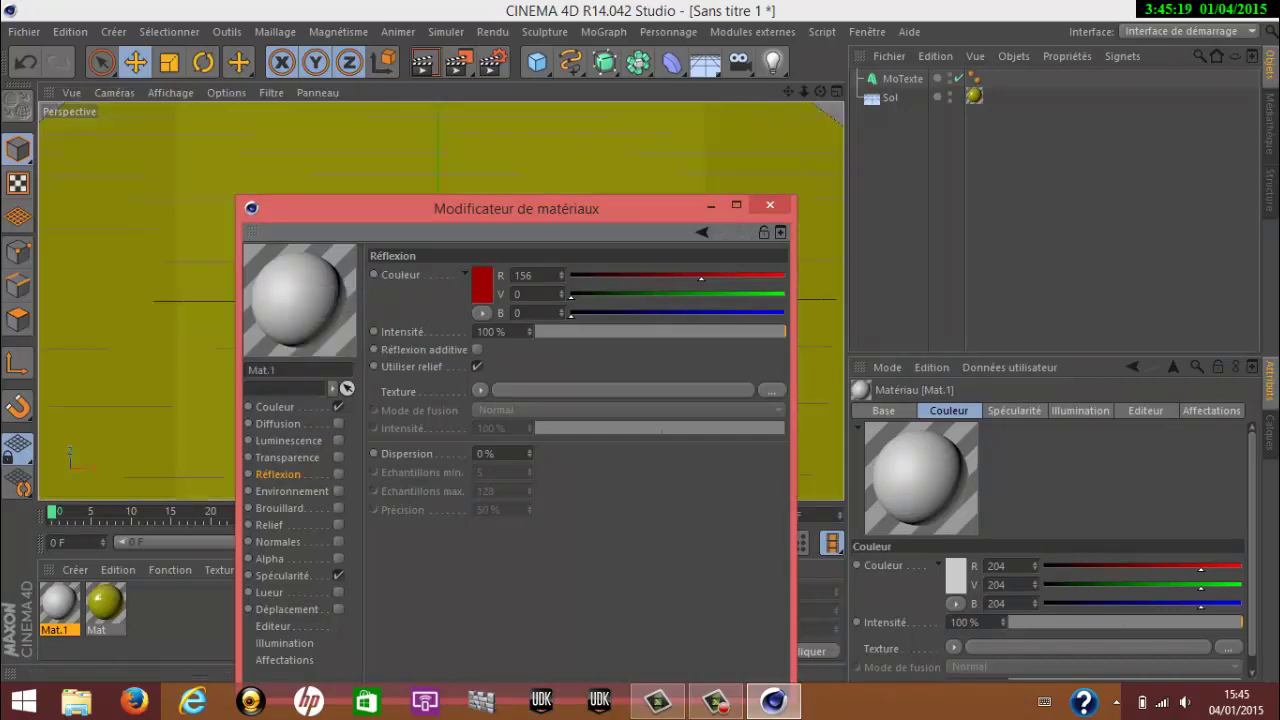
# - Set the second material's base colour to dark red with RGB 132, 0, 0
pyautogui.click(955, 575)
pyautogui.click(931, 546)
pyautogui.moveTo(931, 545); pyautogui.dragTo(958, 553)
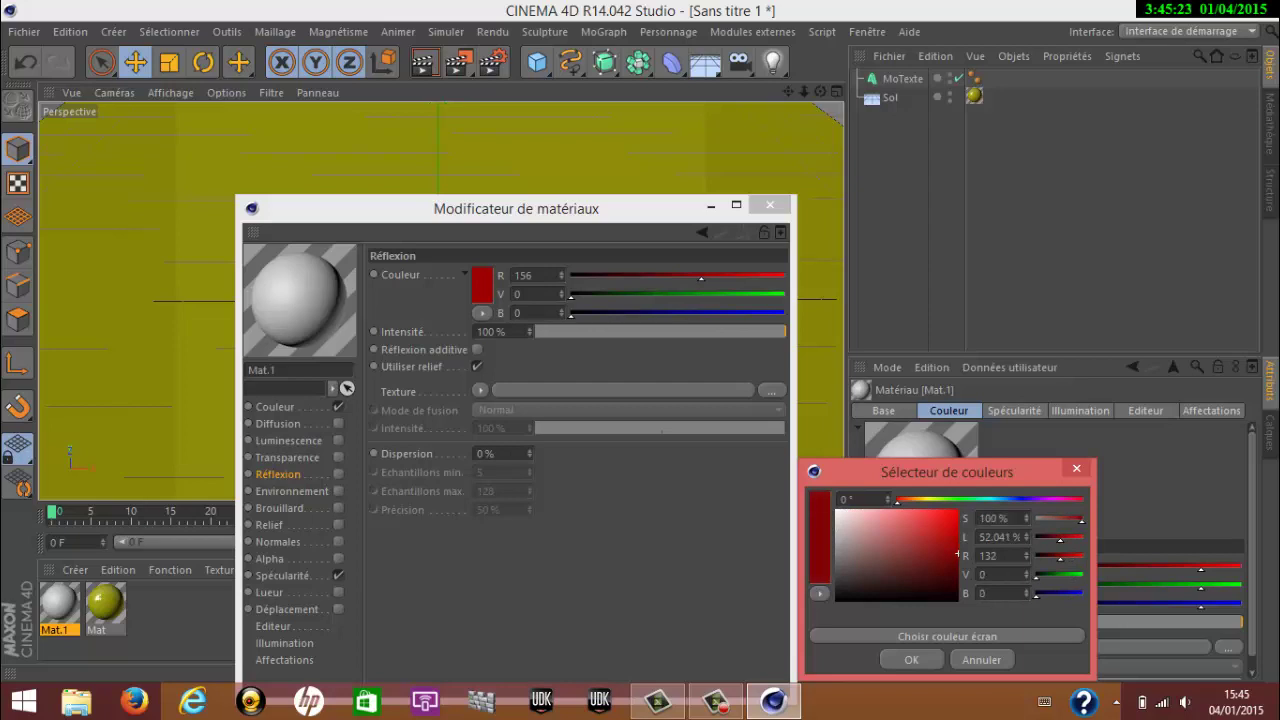
pyautogui.click(911, 659)
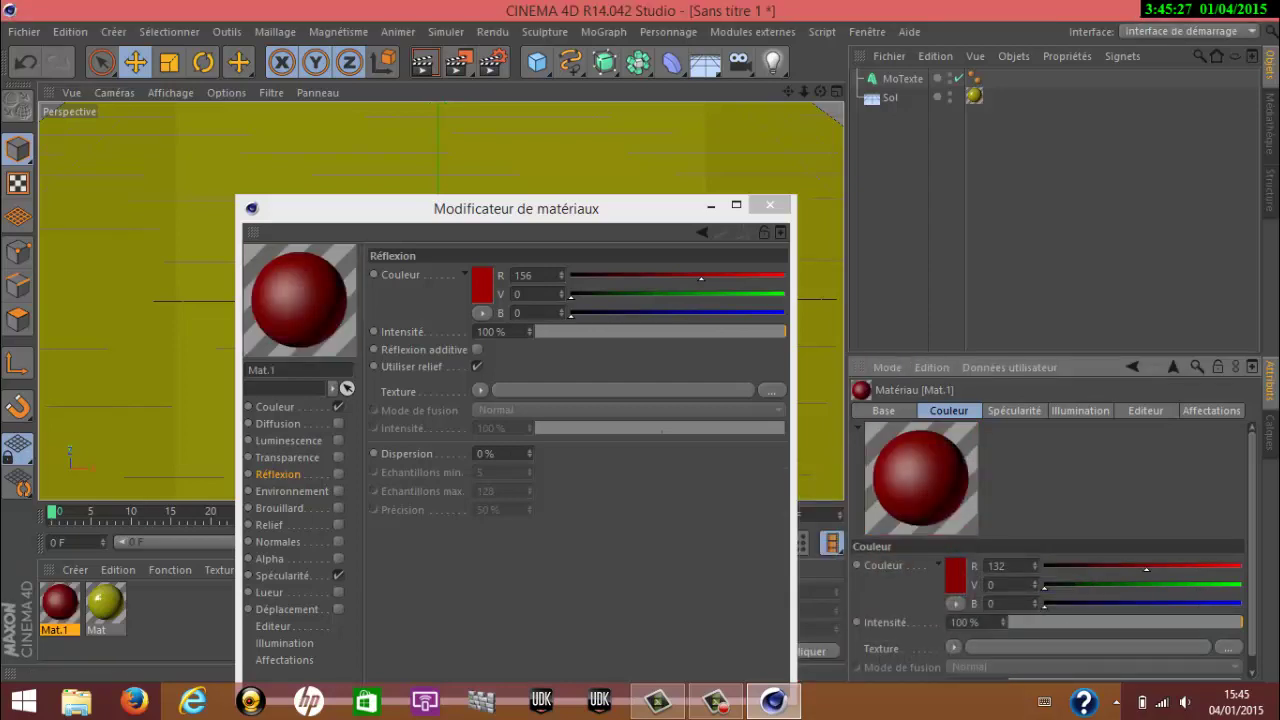
# - Disable specularity on the red material and enable its reflection at 42% intensity
pyautogui.click(338, 575)
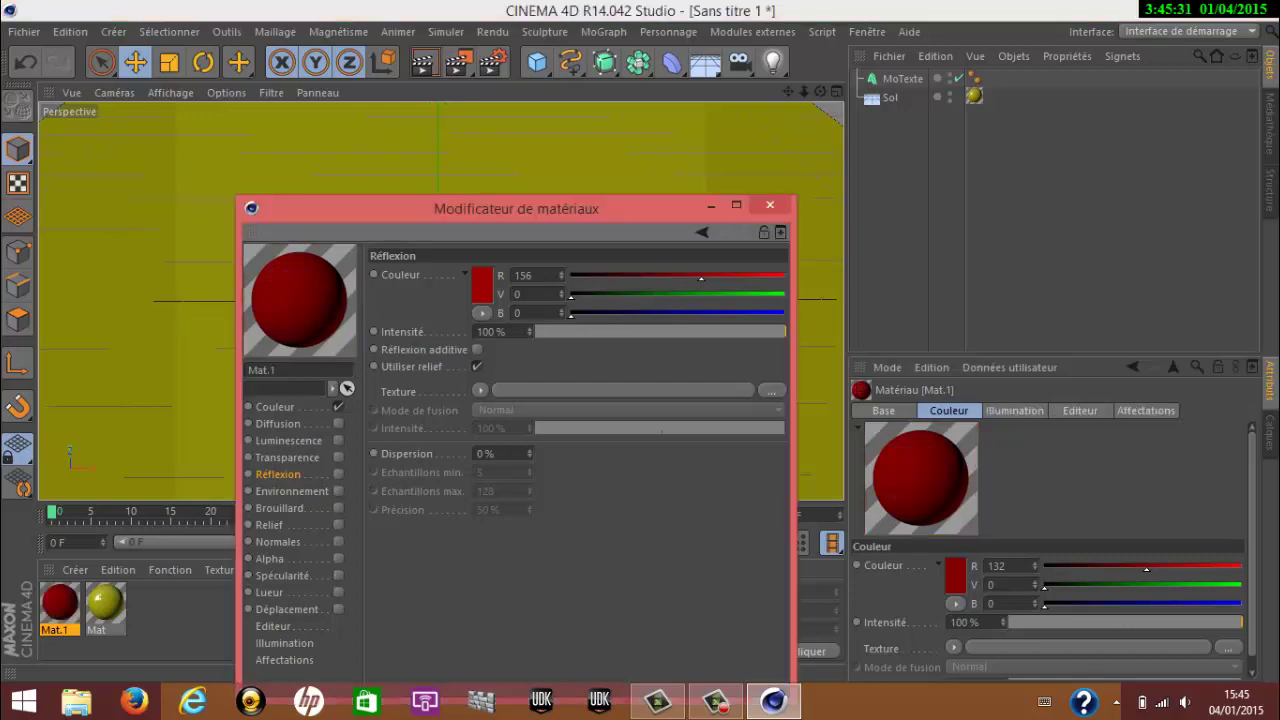
pyautogui.click(338, 474)
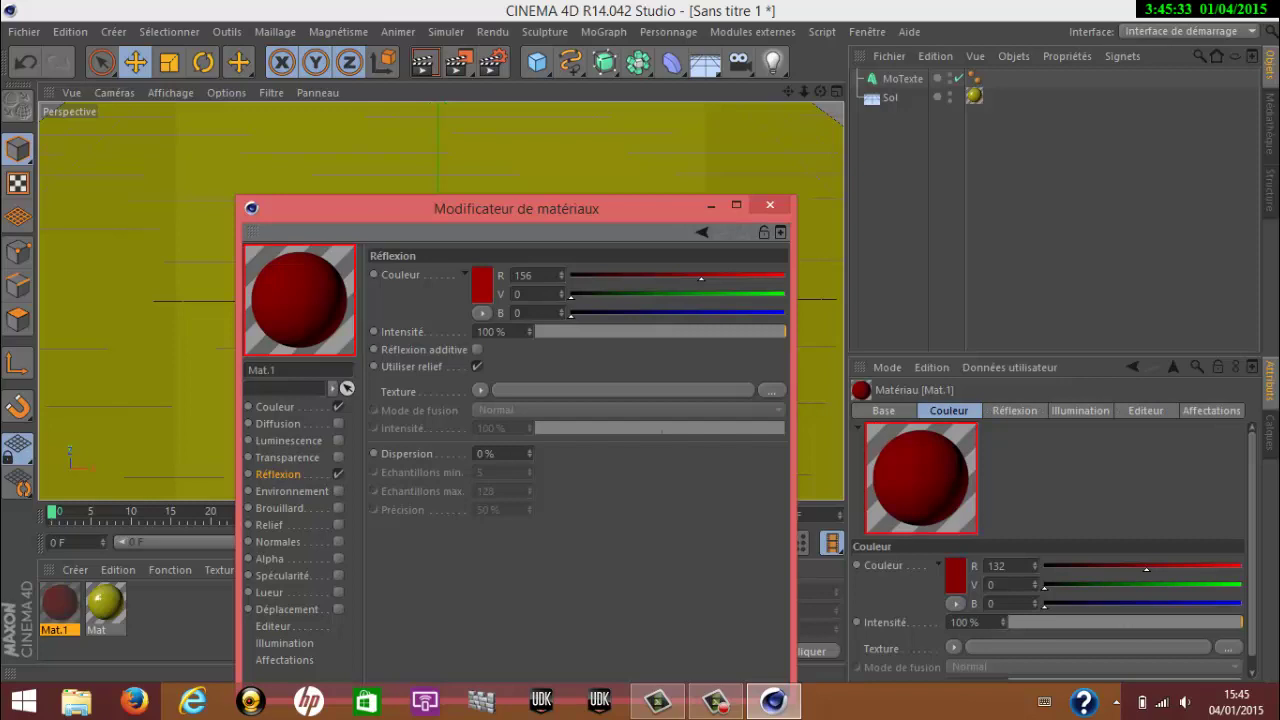
pyautogui.click(490, 331)
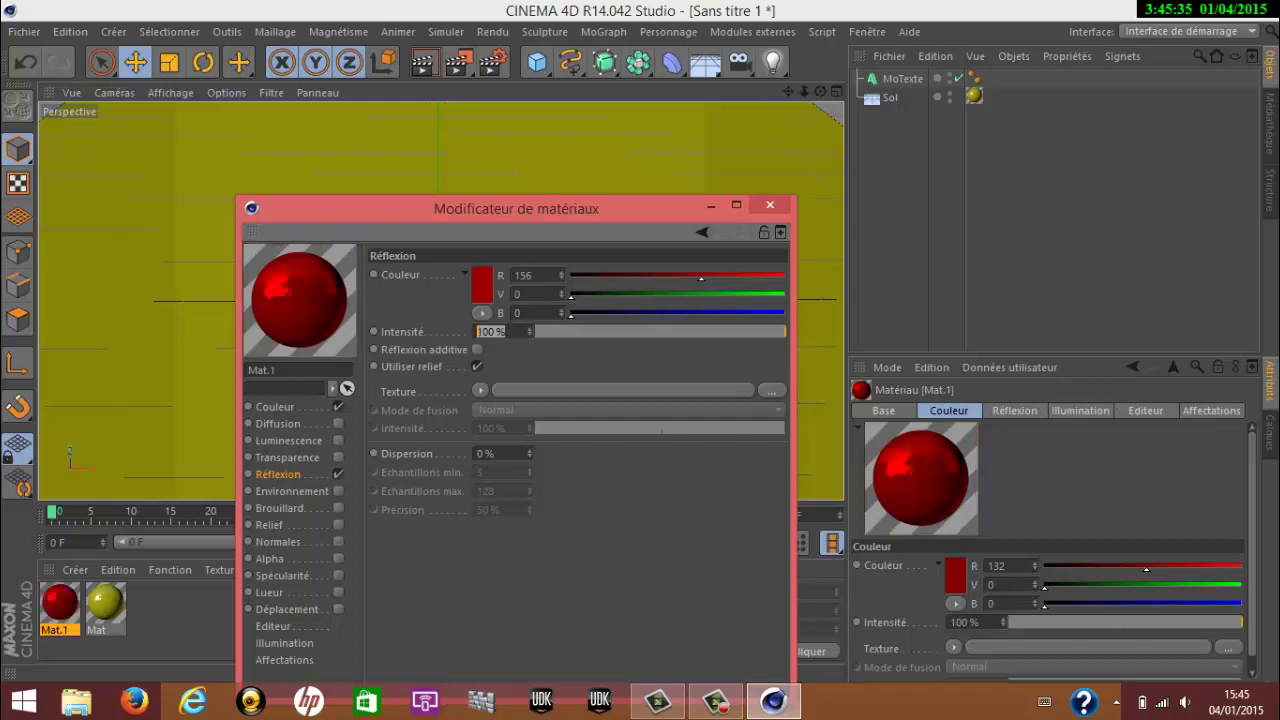
pyautogui.write('20')
pyautogui.press('Return')
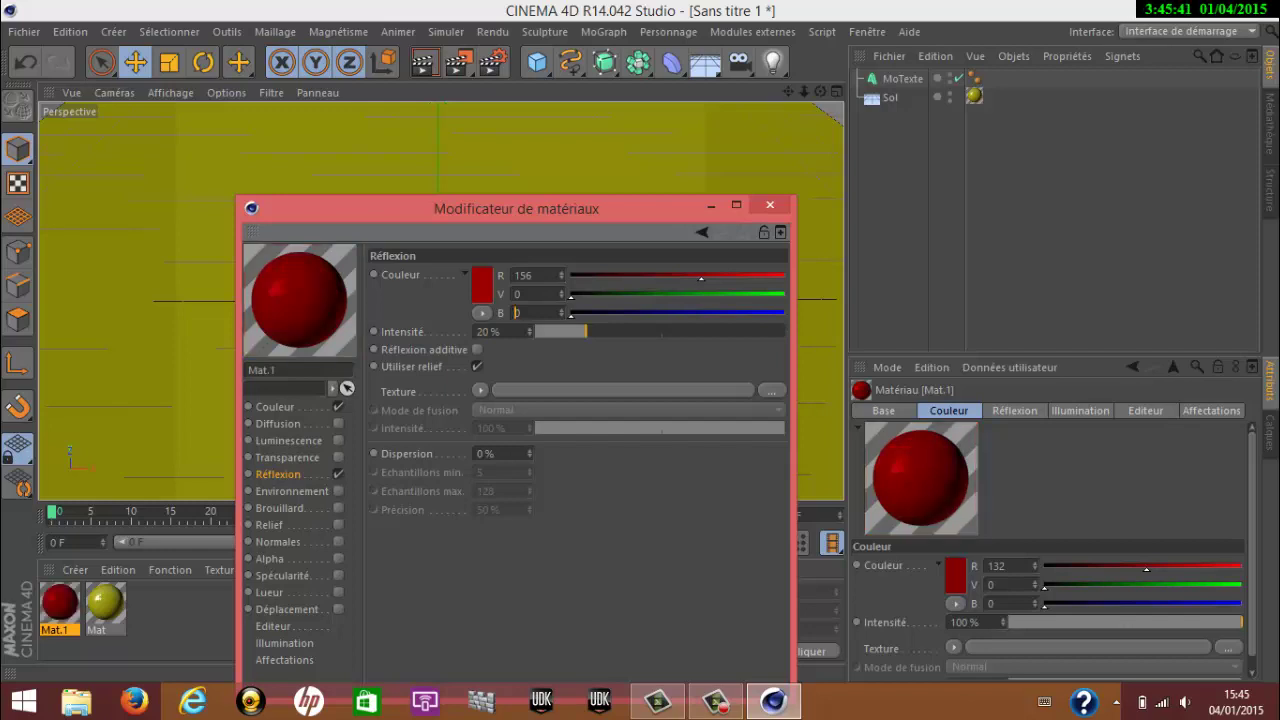
pyautogui.write('40')
pyautogui.press('Return')
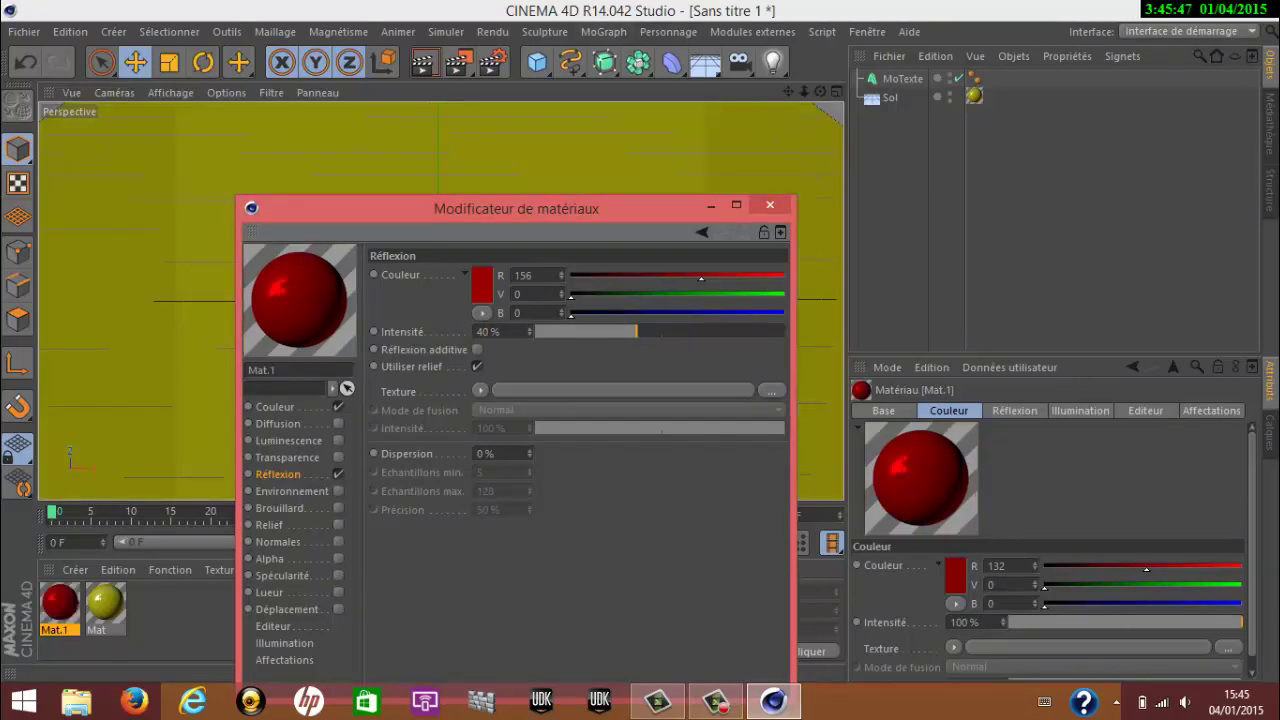
pyautogui.moveTo(636, 331)
pyautogui.mouseDown()
pyautogui.moveTo(785, 331)
pyautogui.moveTo(604, 331)
pyautogui.moveTo(641, 331)
pyautogui.mouseUp()
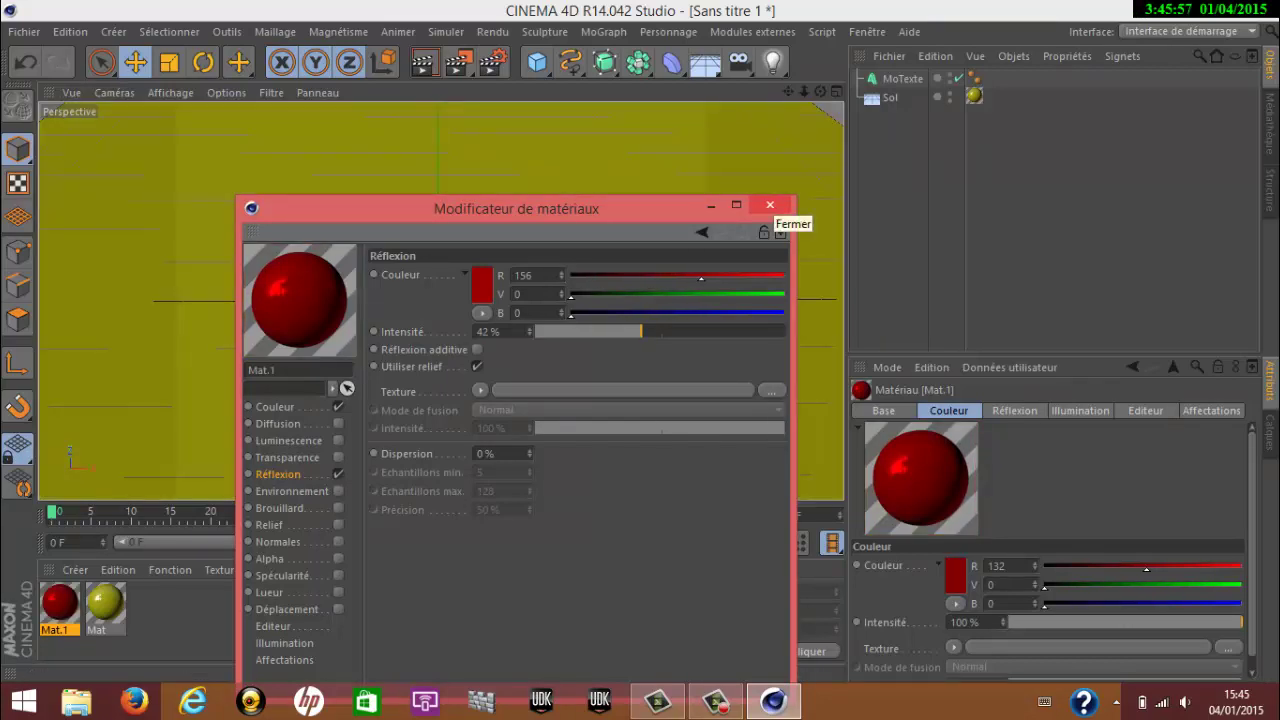
# - Close the material editor and apply the red material to the MoTexte text object
pyautogui.click(769, 205)
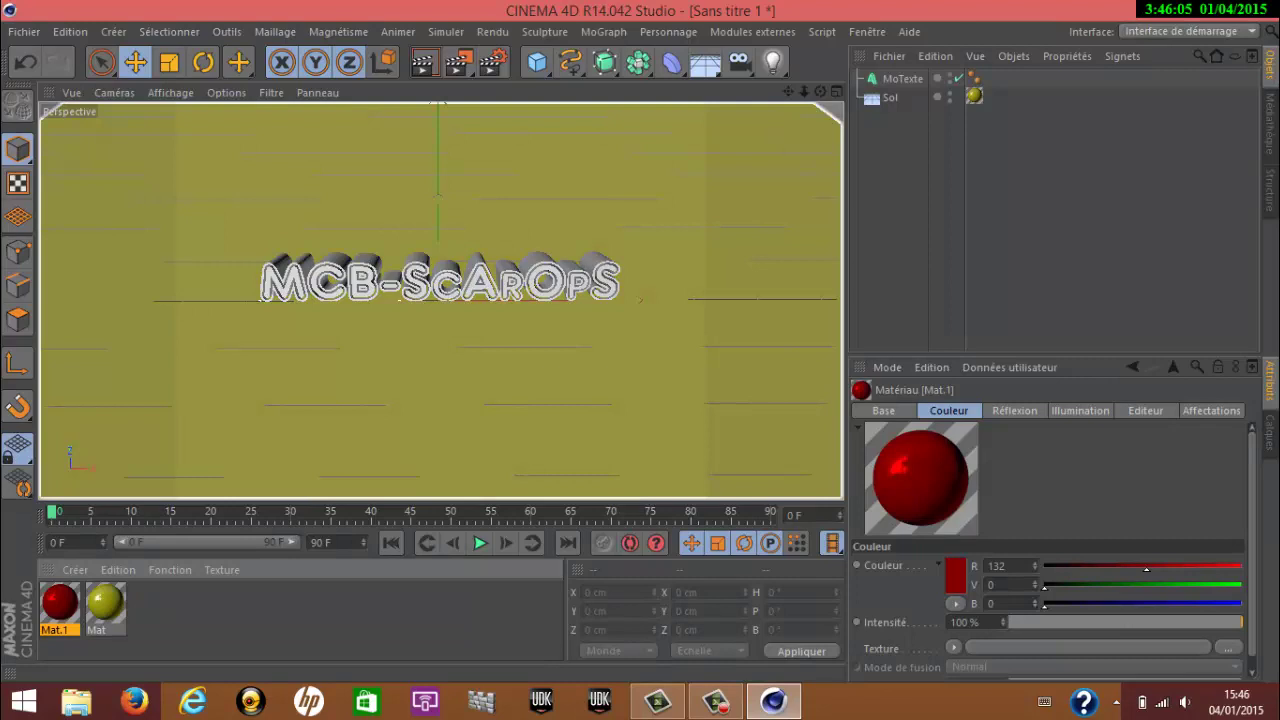
pyautogui.moveTo(60, 602); pyautogui.dragTo(902, 78)
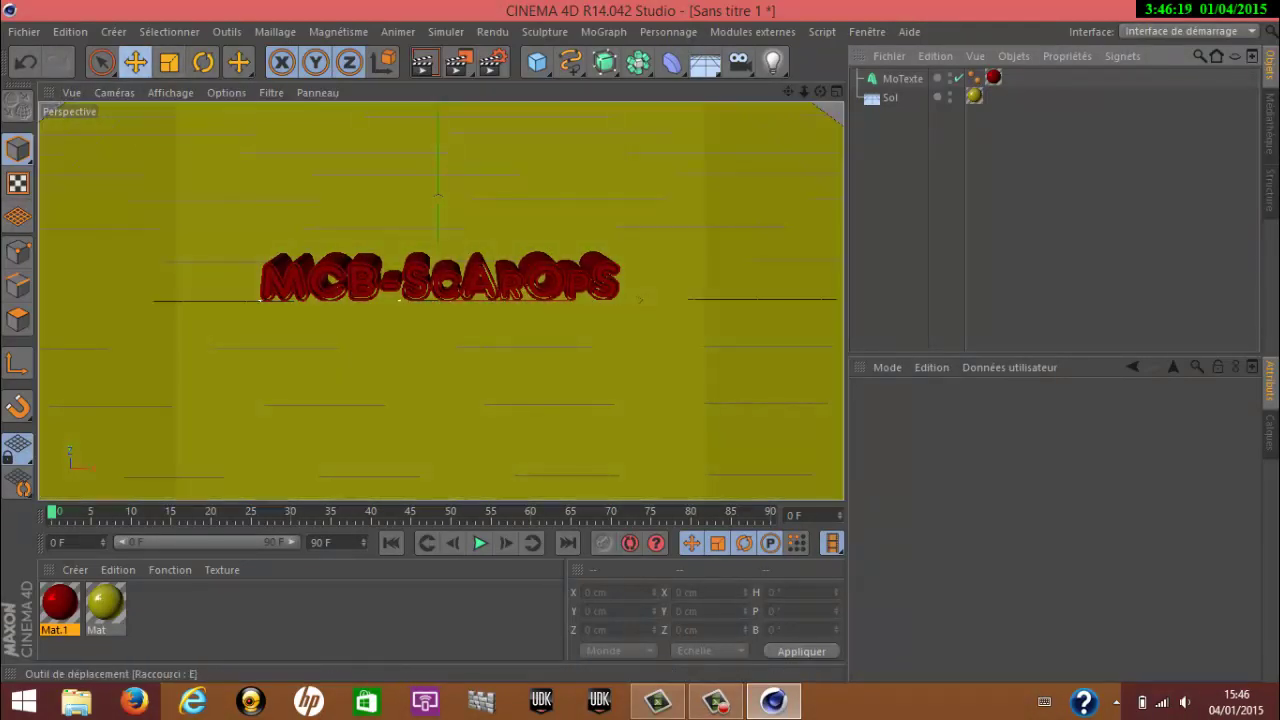
# - Raise the text slightly along its vertical axis to about Y 9.8 cm and Z 4.8 cm, and deselect it
pyautogui.click(135, 62)
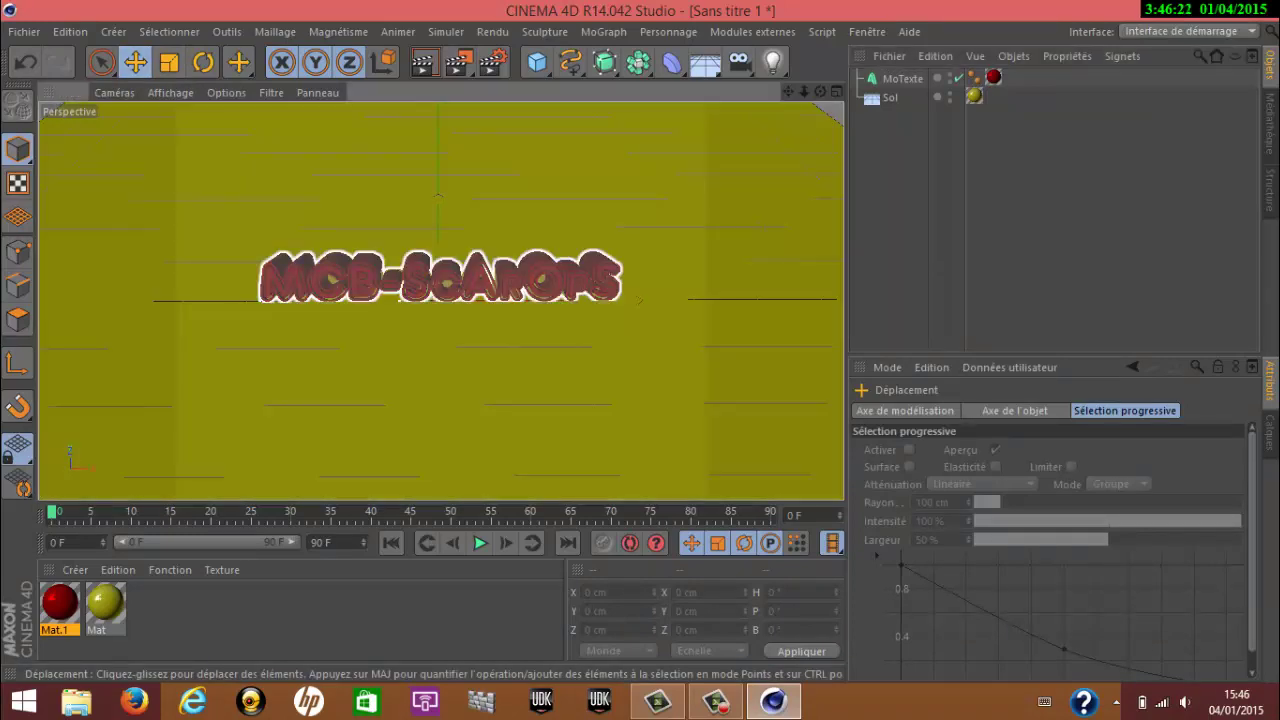
pyautogui.click(440, 280)
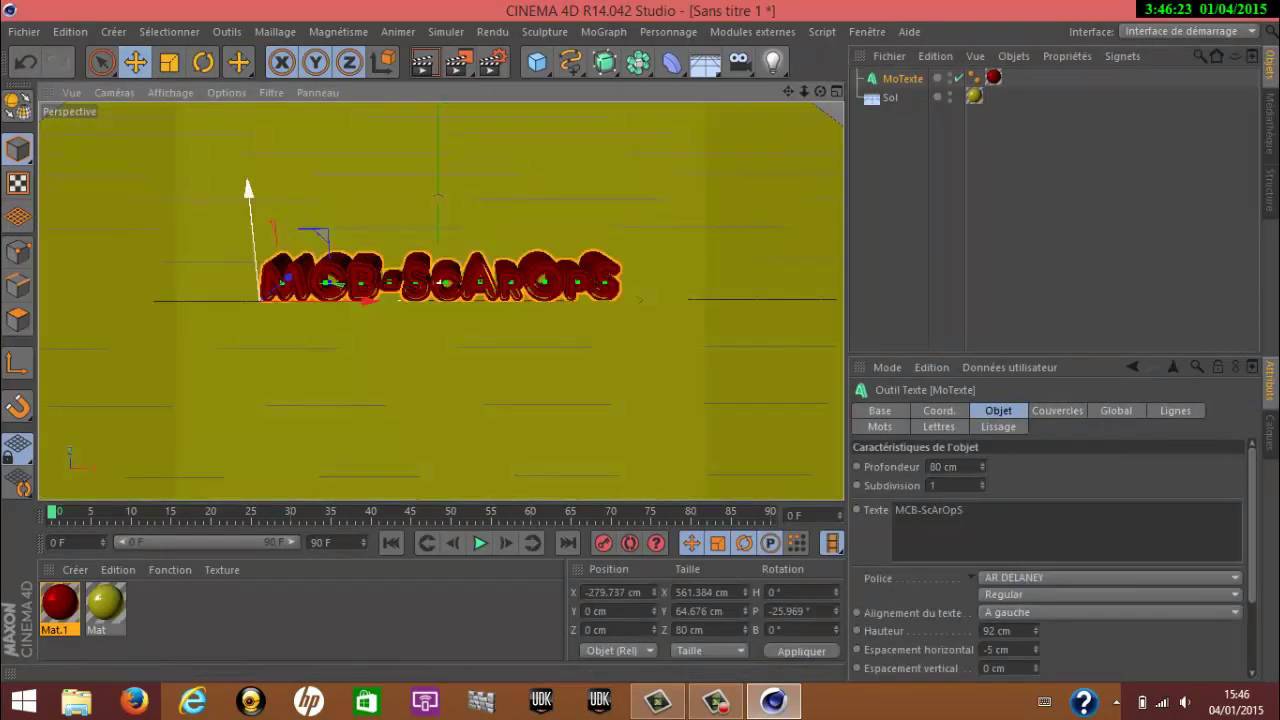
pyautogui.moveTo(249, 191); pyautogui.dragTo(249, 195)
pyautogui.moveTo(258, 312); pyautogui.dragTo(258, 300)
pyautogui.hotkey('ctrl', 'shift', 'a')
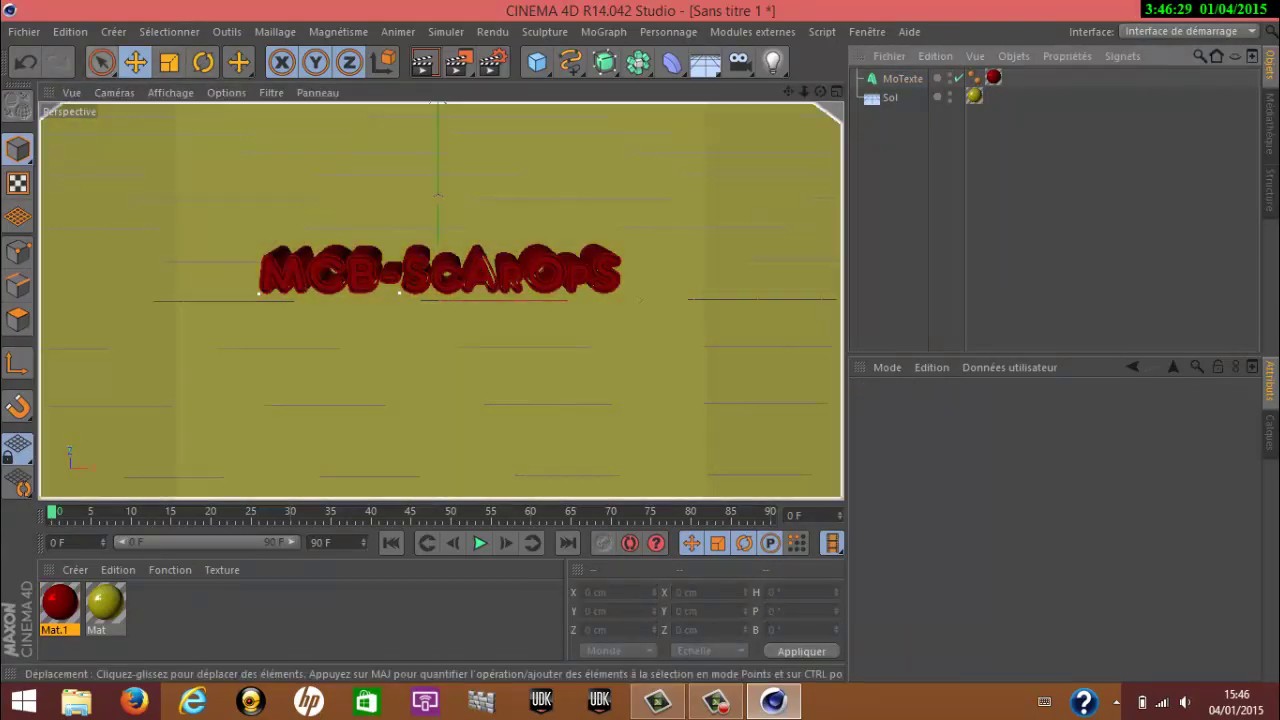
pyautogui.click(320, 268)
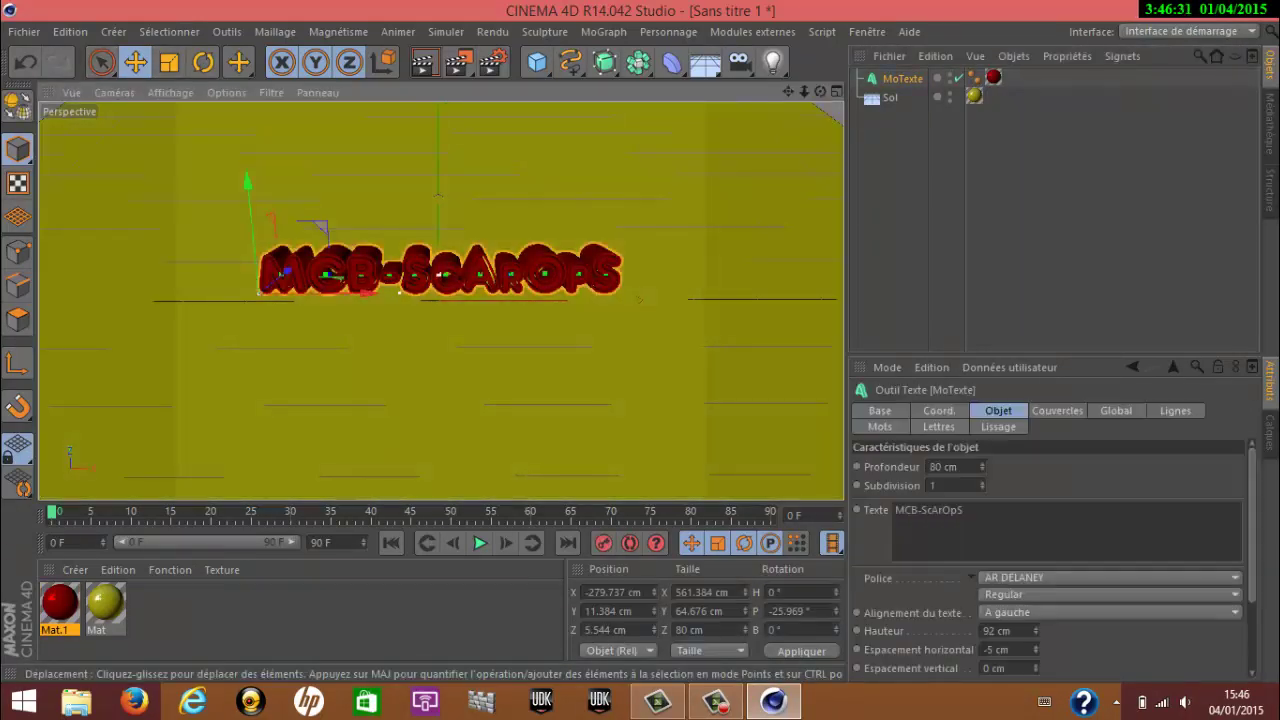
pyautogui.moveTo(248, 182); pyautogui.dragTo(246, 172)
pyautogui.moveTo(313, 215); pyautogui.dragTo(313, 226)
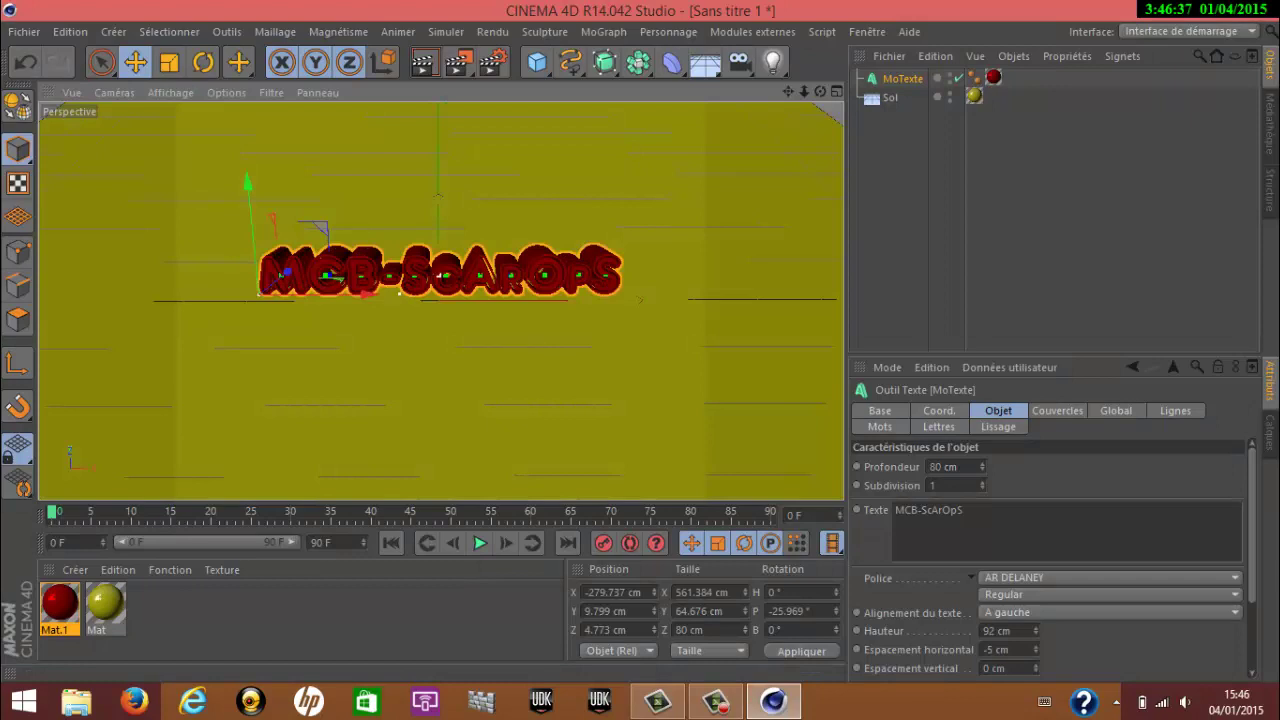
pyautogui.hotkey('ctrl', 'shift', 'a')
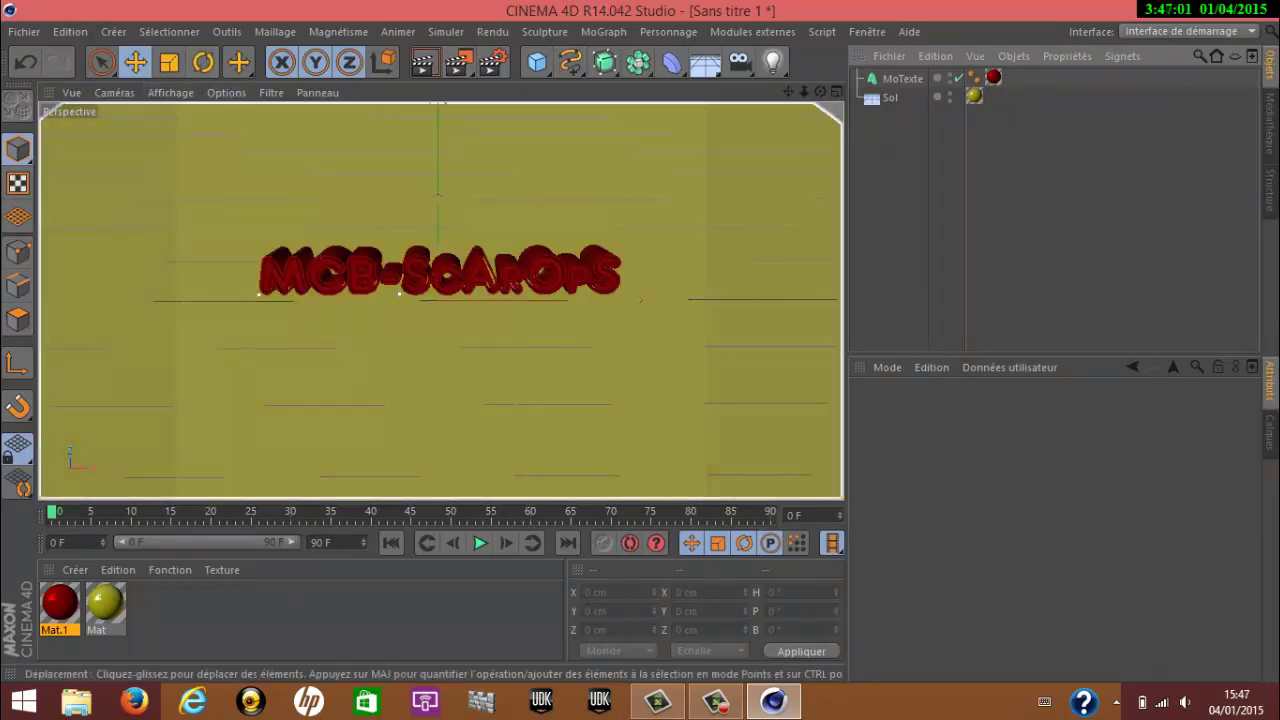
# - Try rotating the text slightly to a heading of about 1.2°, and undo the rotation
pyautogui.click(203, 62)
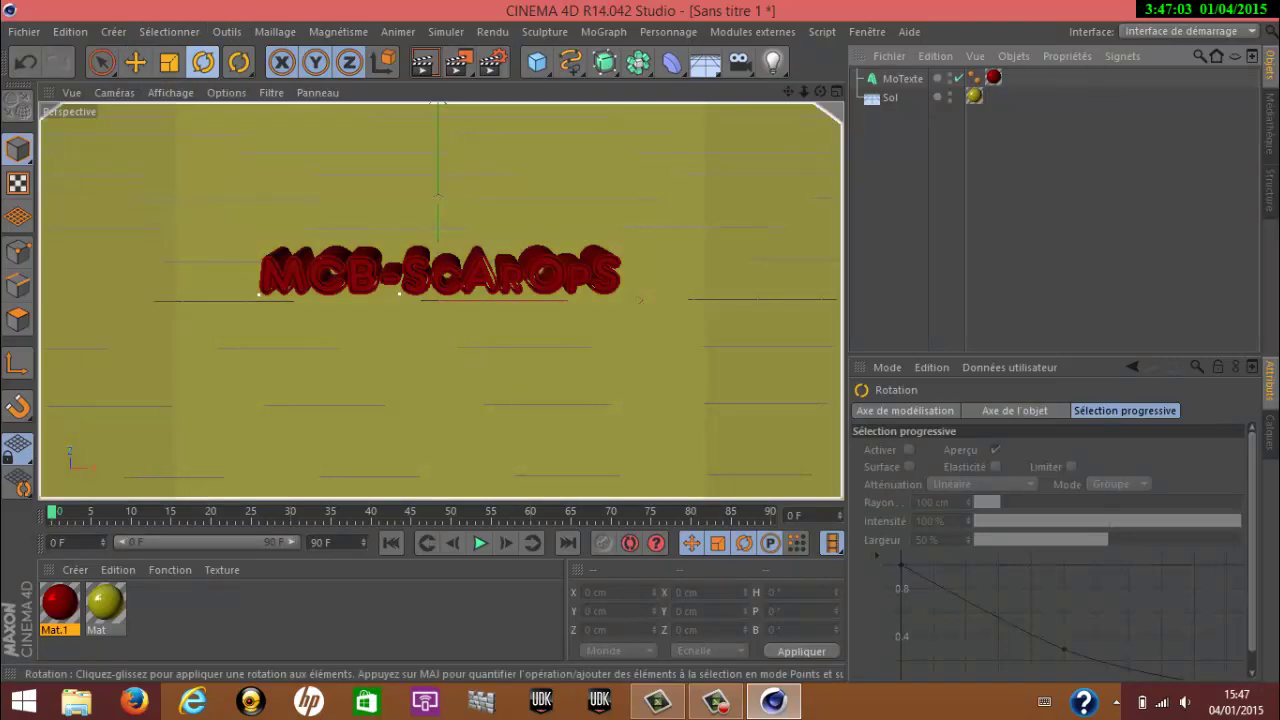
pyautogui.click(330, 272)
pyautogui.moveTo(320, 298); pyautogui.dragTo(277, 315)
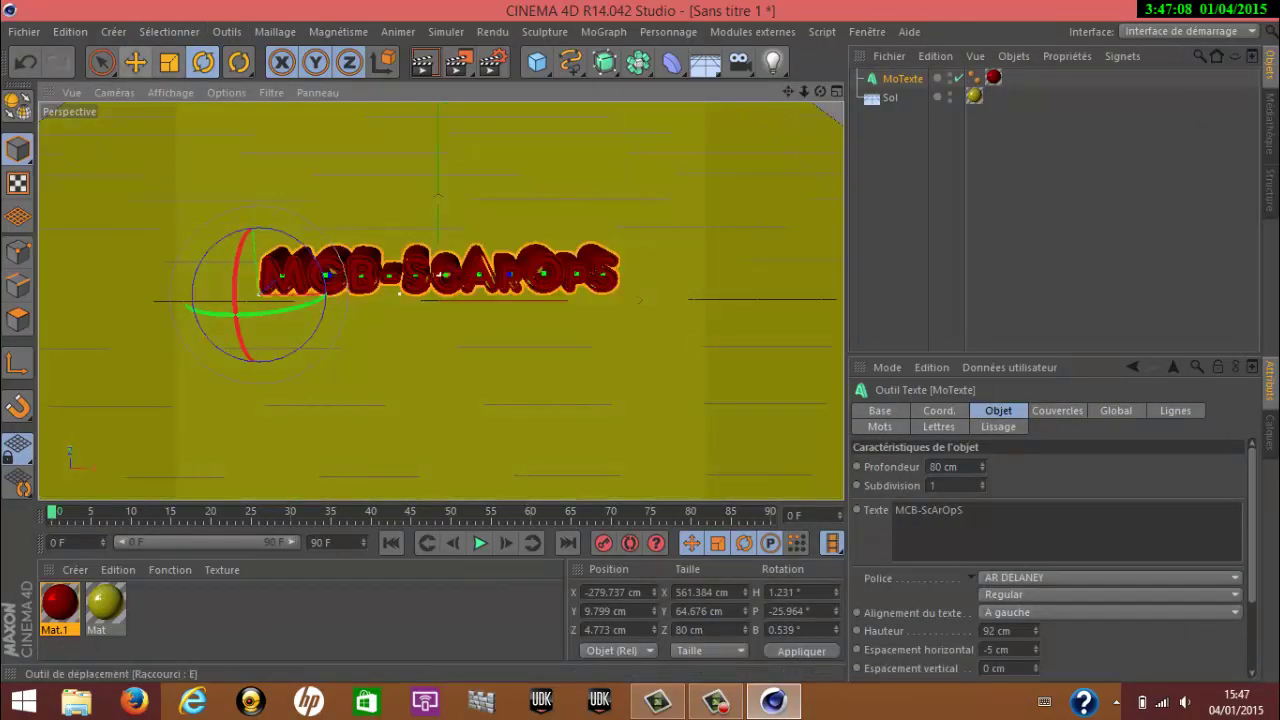
pyautogui.click(135, 62)
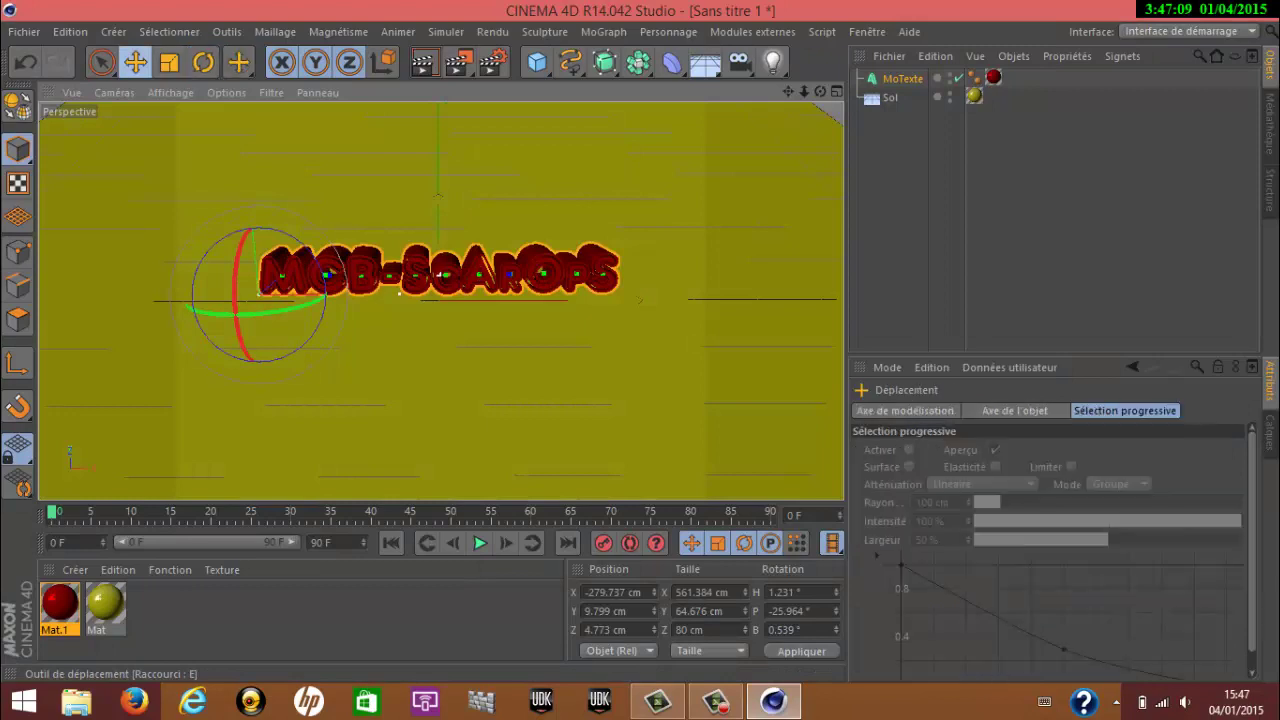
pyautogui.hotkey('ctrl', 'shift', 'a')
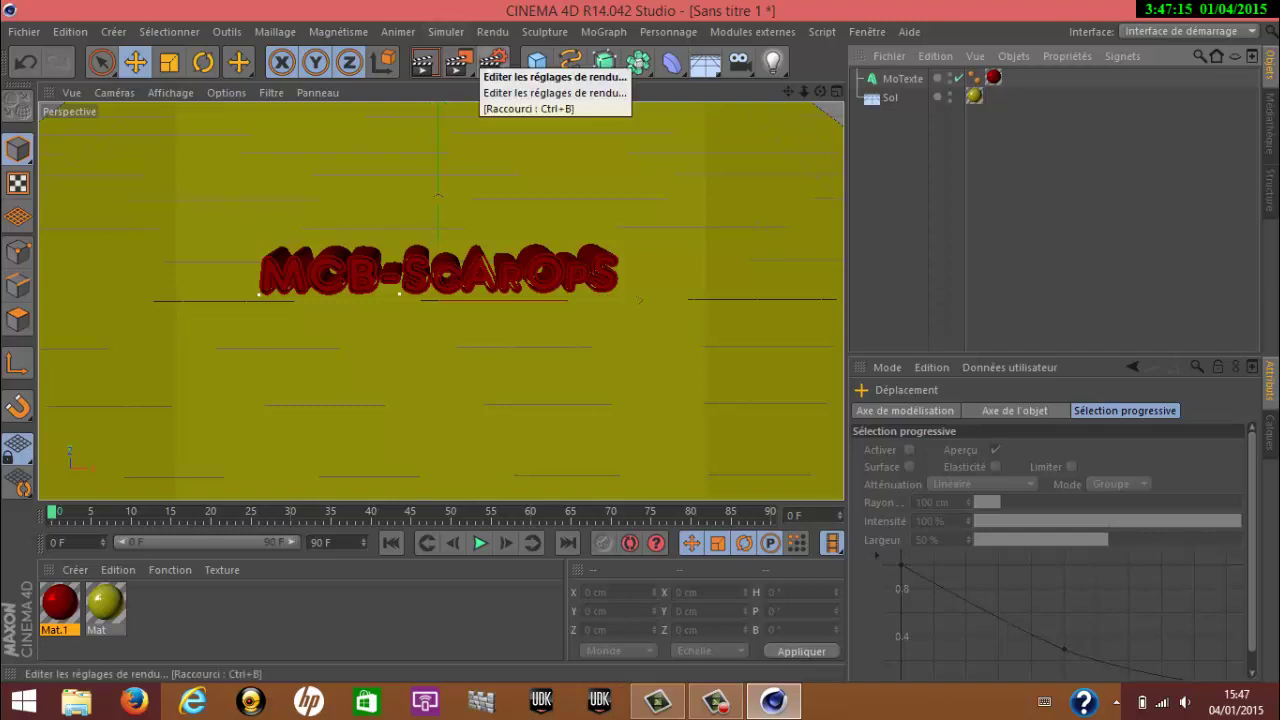
pyautogui.click(312, 258)
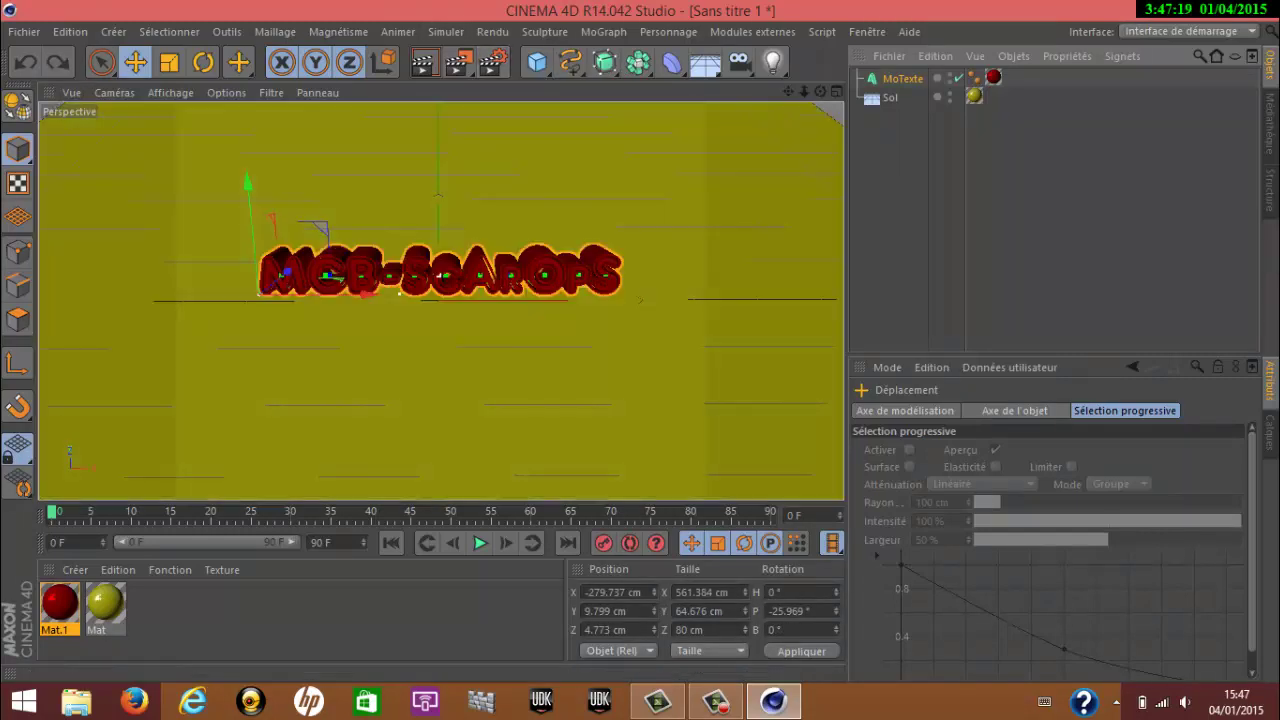
pyautogui.hotkey('ctrl', 'y')
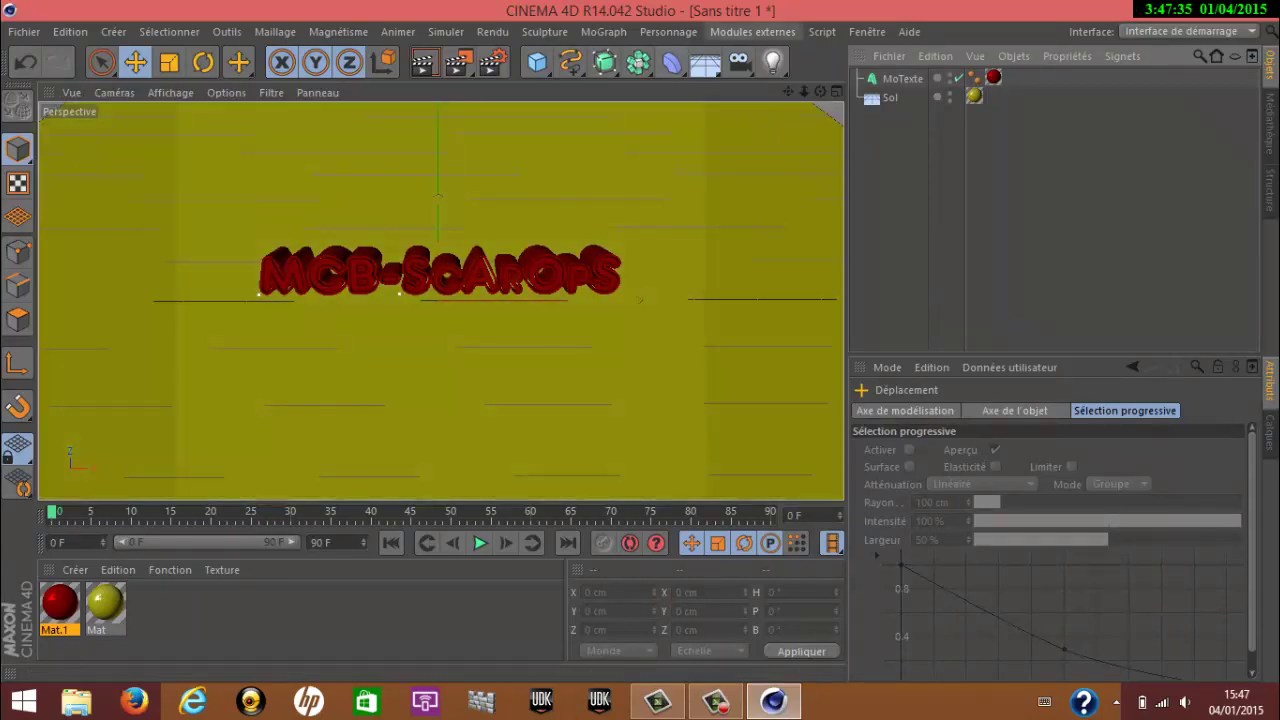
pyautogui.click(752, 31)
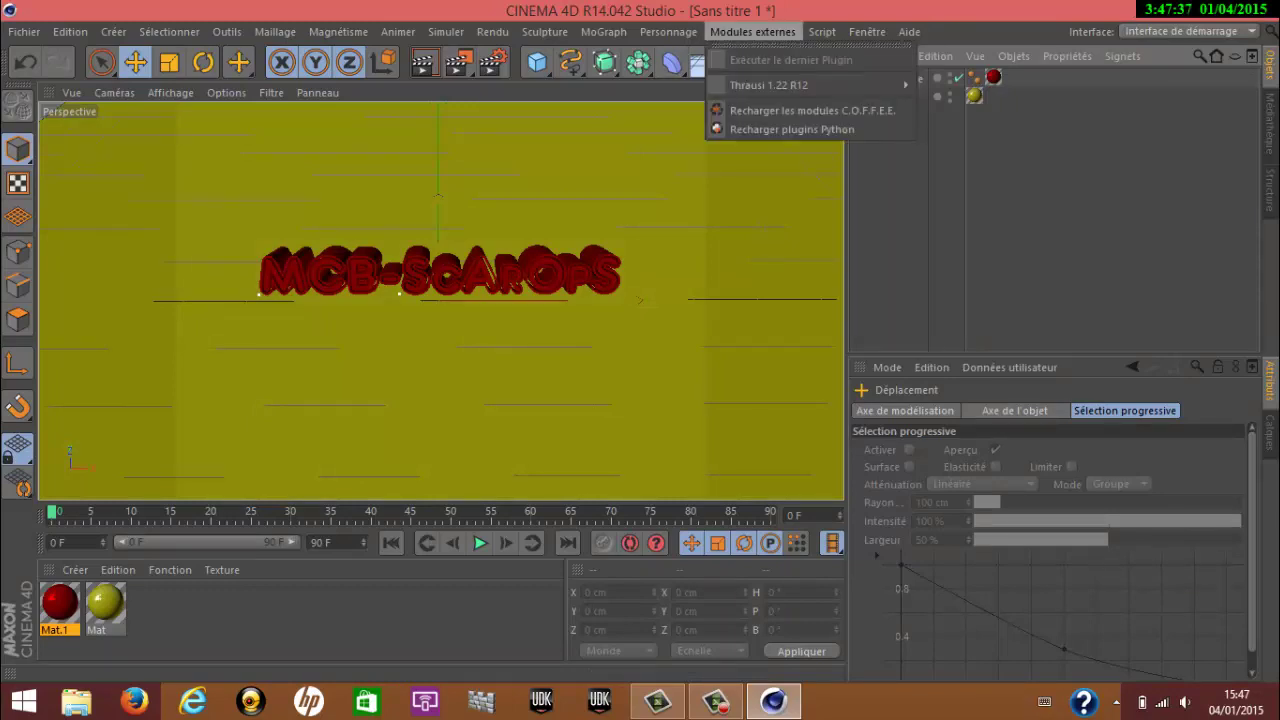
pyautogui.moveTo(820, 85)
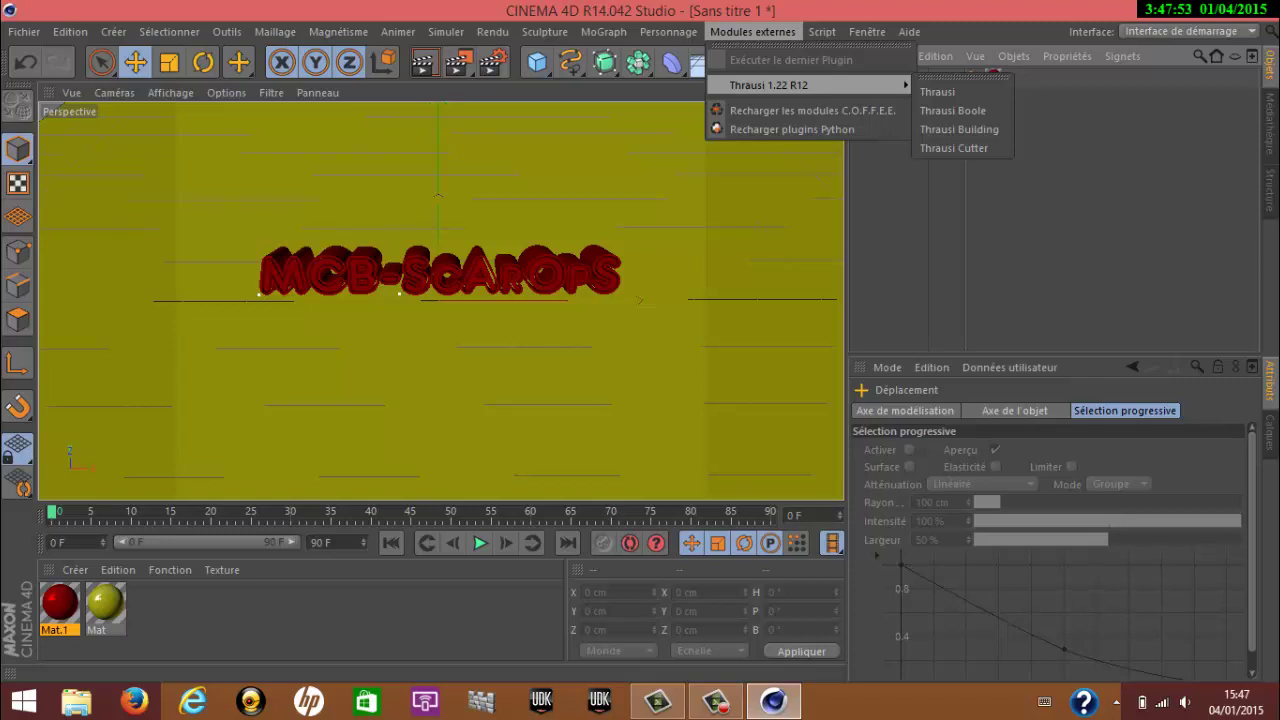
pyautogui.moveTo(604, 31)
pyautogui.moveTo(662, 60)
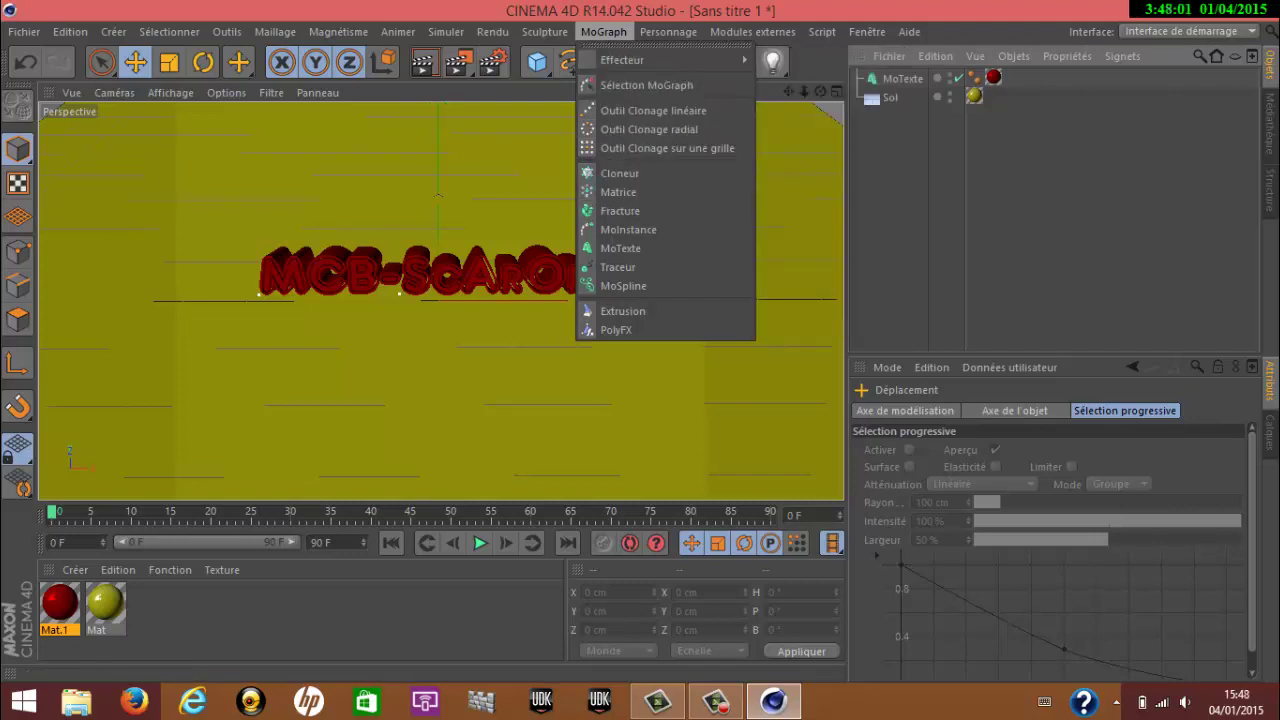
pyautogui.press('Escape')
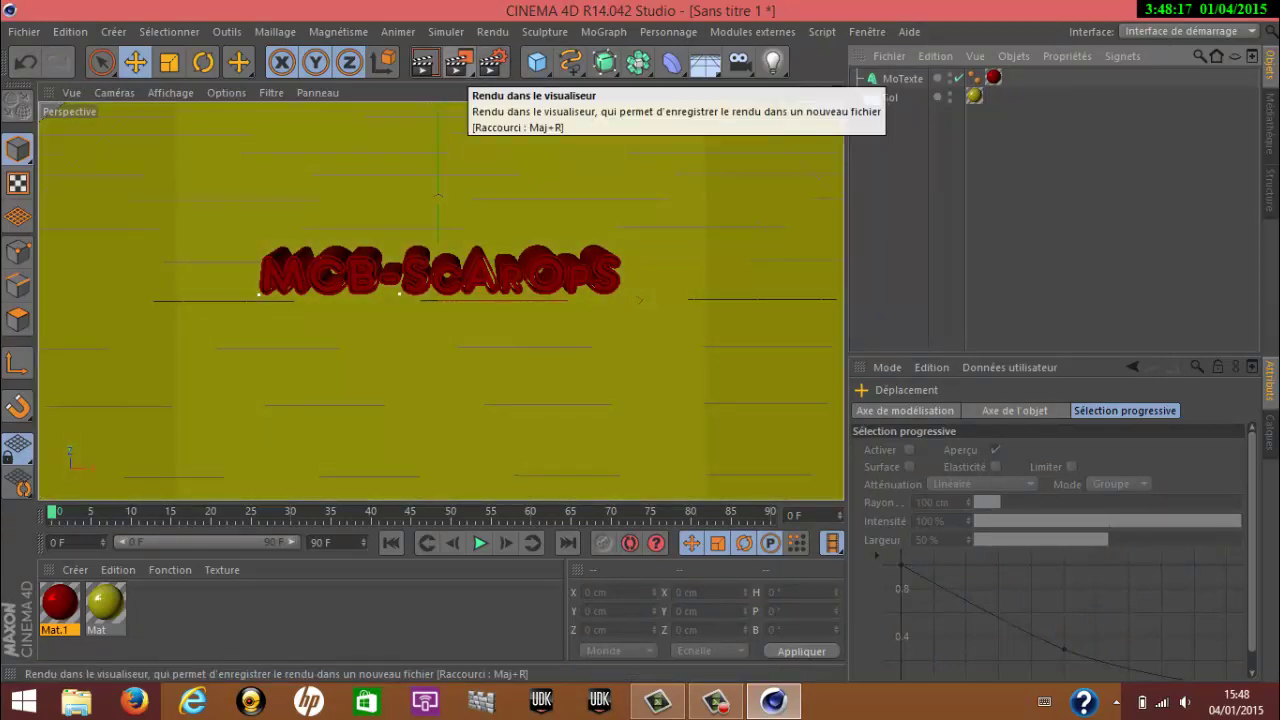
pyautogui.click(458, 63)
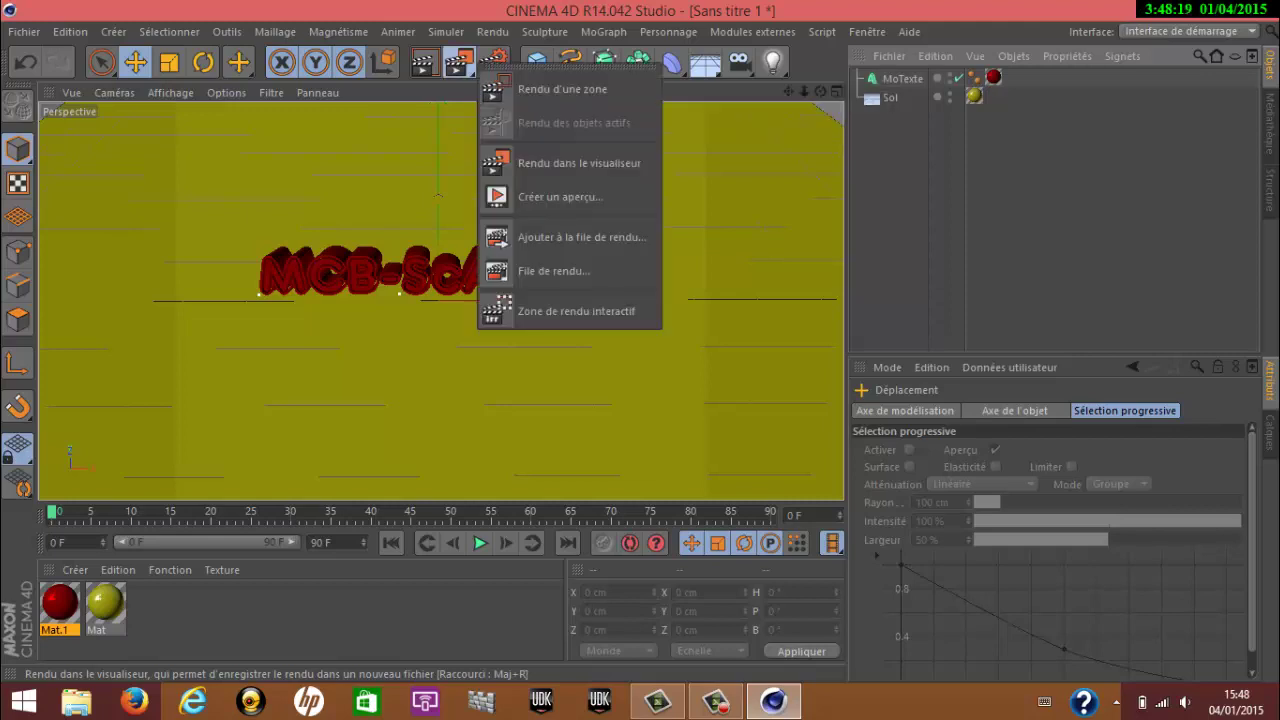
pyautogui.click(458, 63)
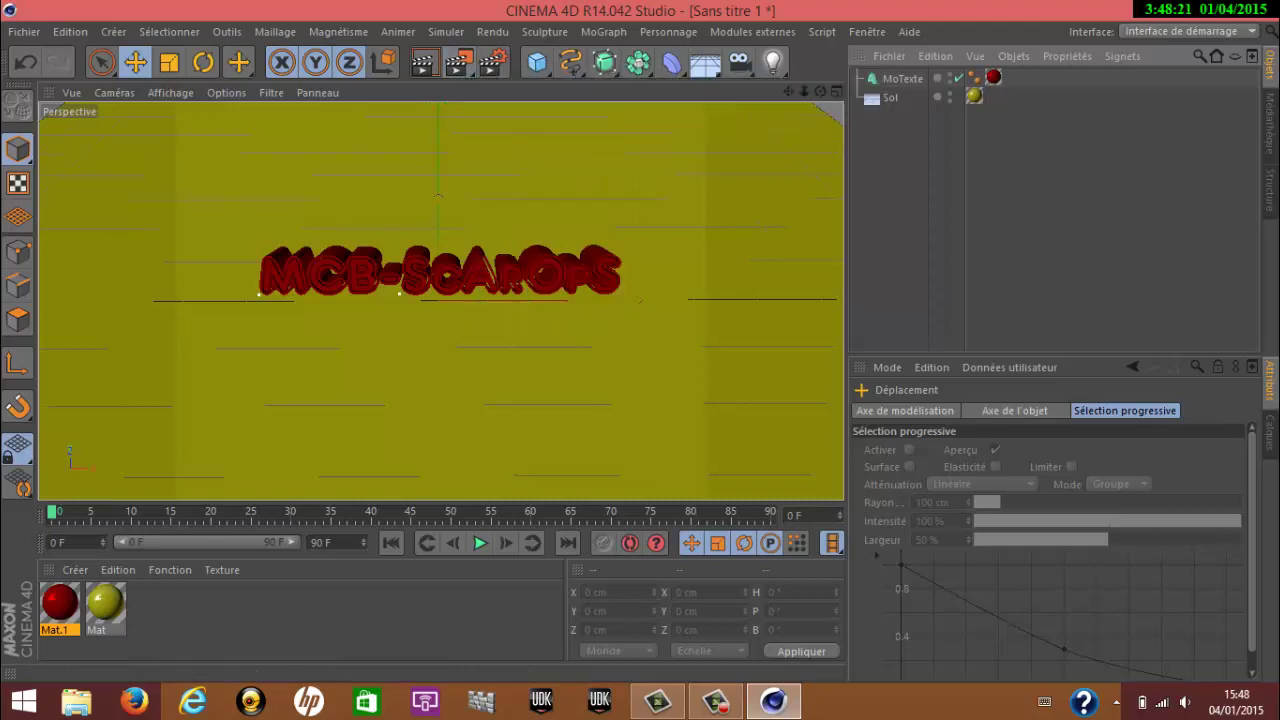
pyautogui.click(458, 63)
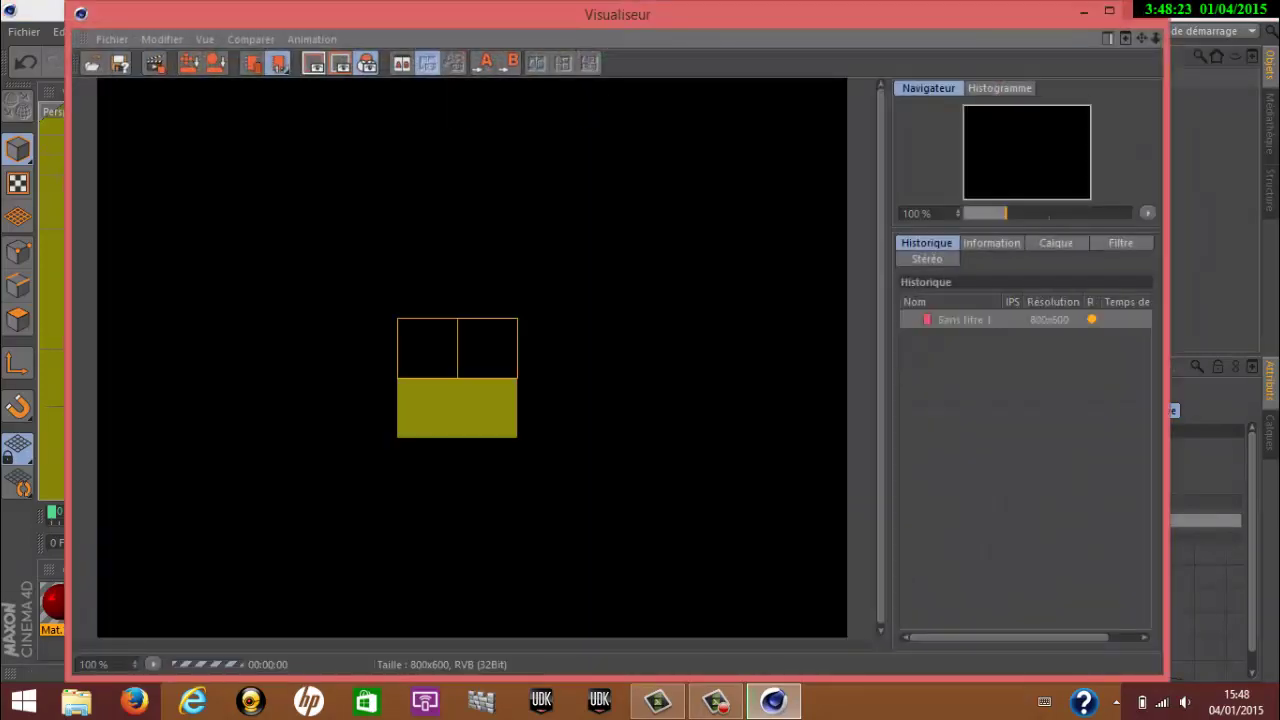
pyautogui.click(1139, 11)
pyautogui.press('Return')
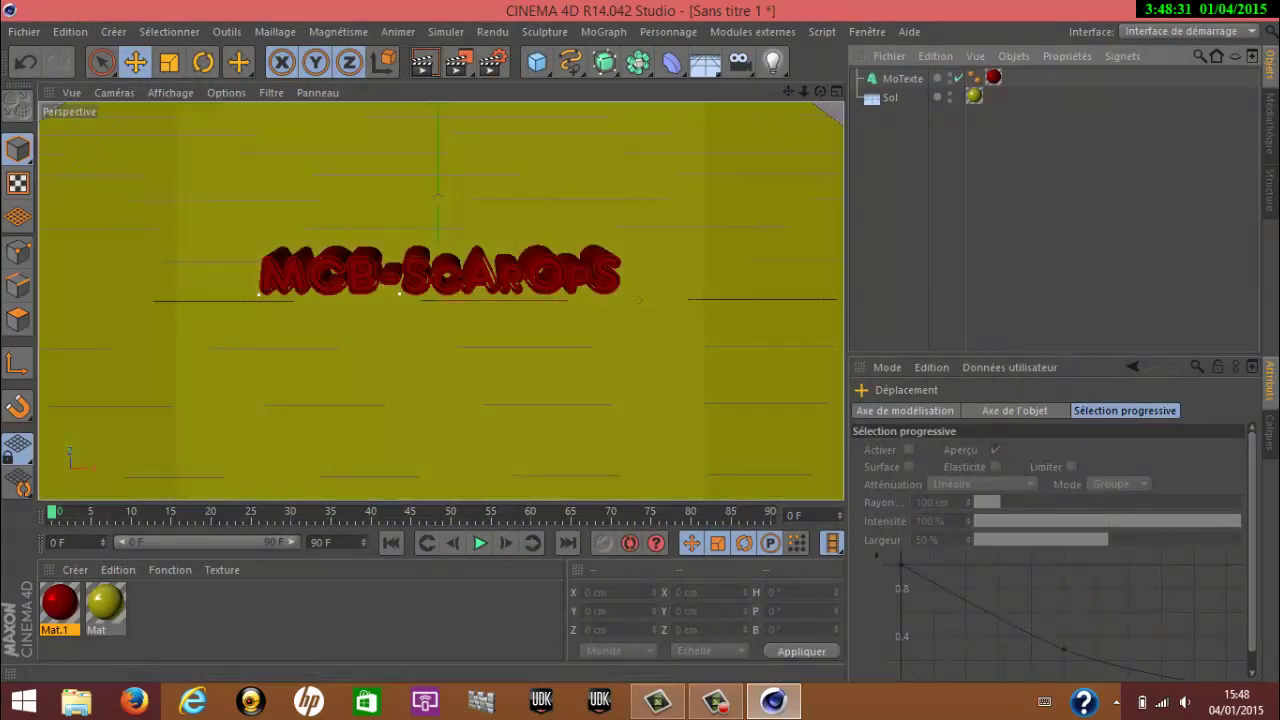
# - Set the timeline's end frame to 1 and render the scene in the picture viewer
pyautogui.moveTo(332, 543); pyautogui.dragTo(310, 543)
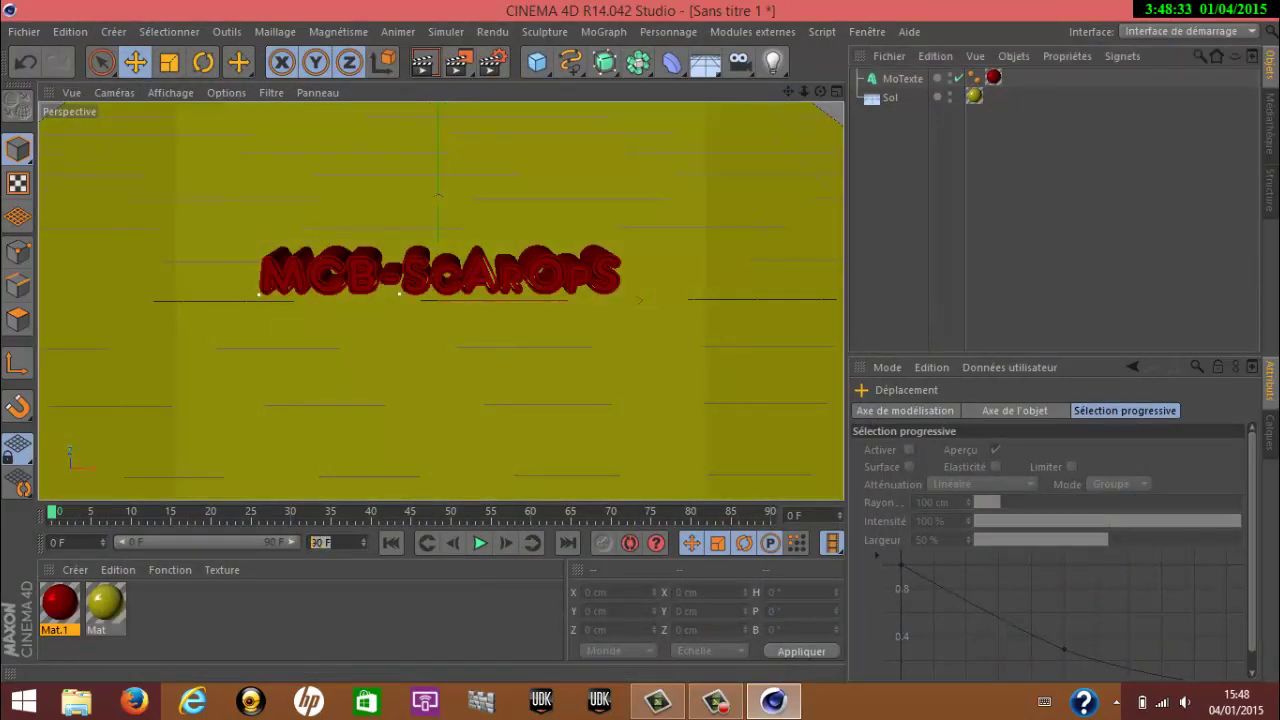
pyautogui.write('1')
pyautogui.press('Return')
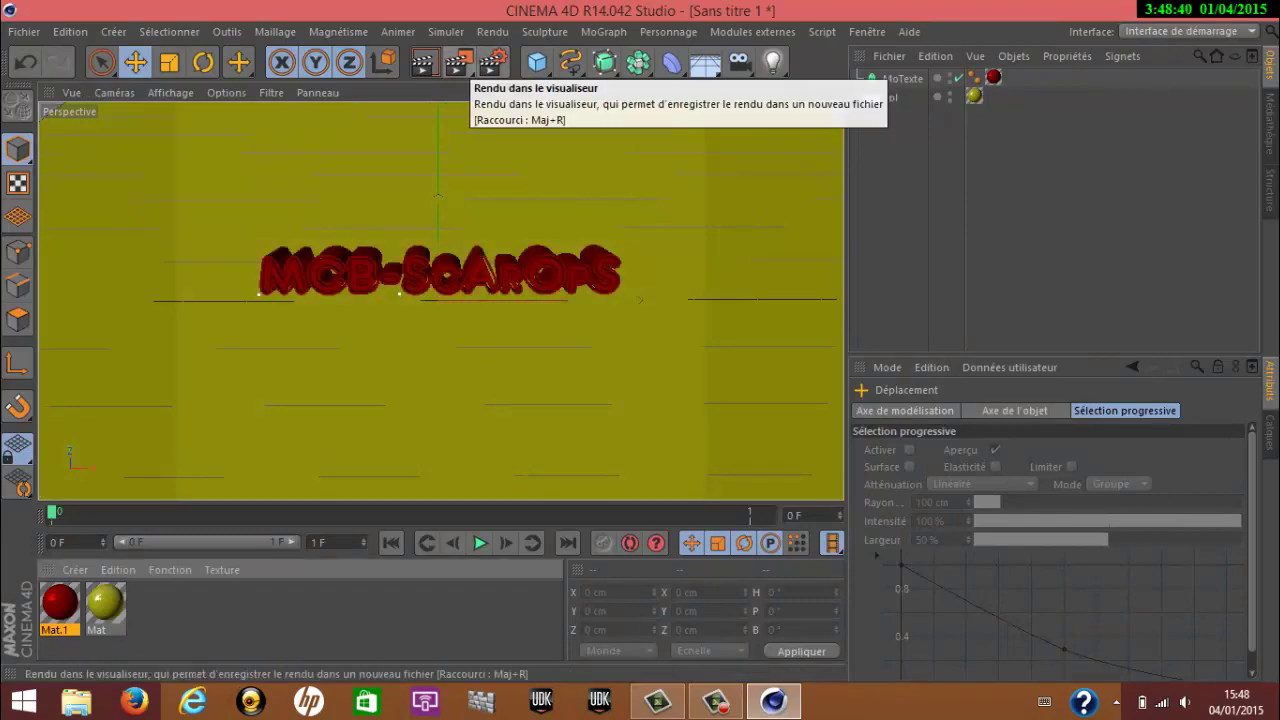
pyautogui.click(457, 62)
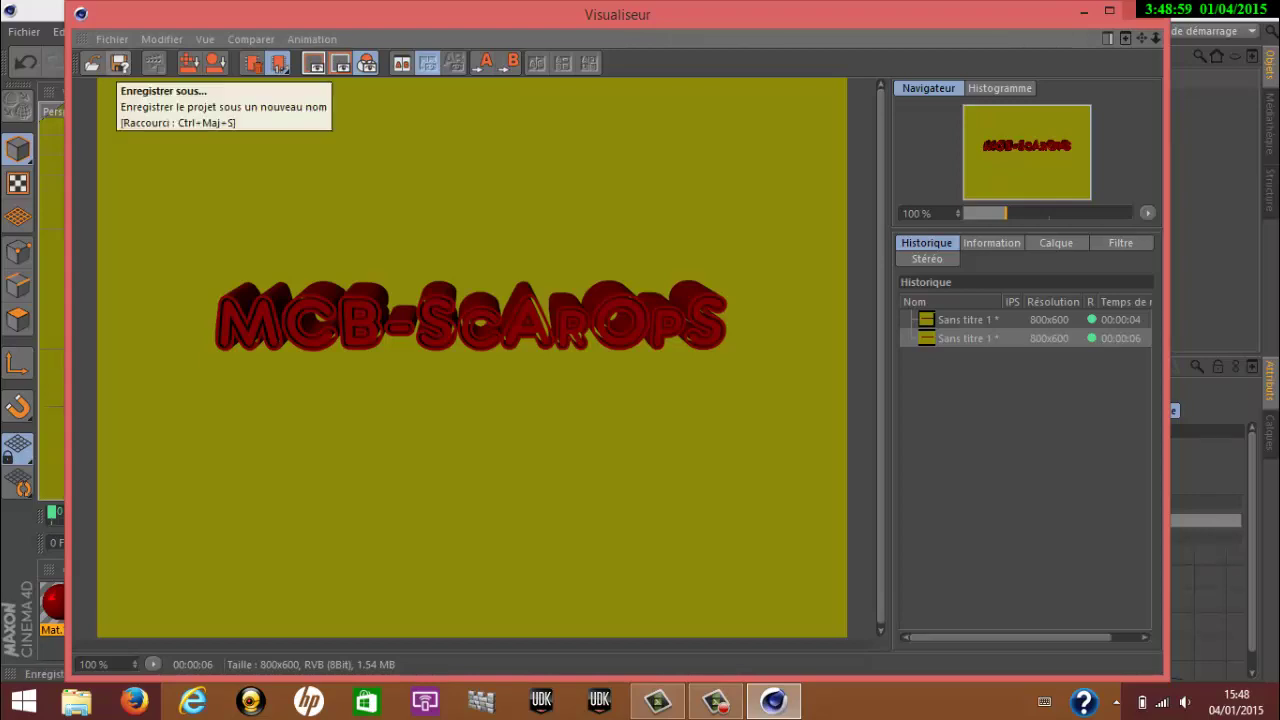
# - Save the rendered still image in JPEG format as "tuto ytb" in the images vidéos folder
pyautogui.click(119, 63)
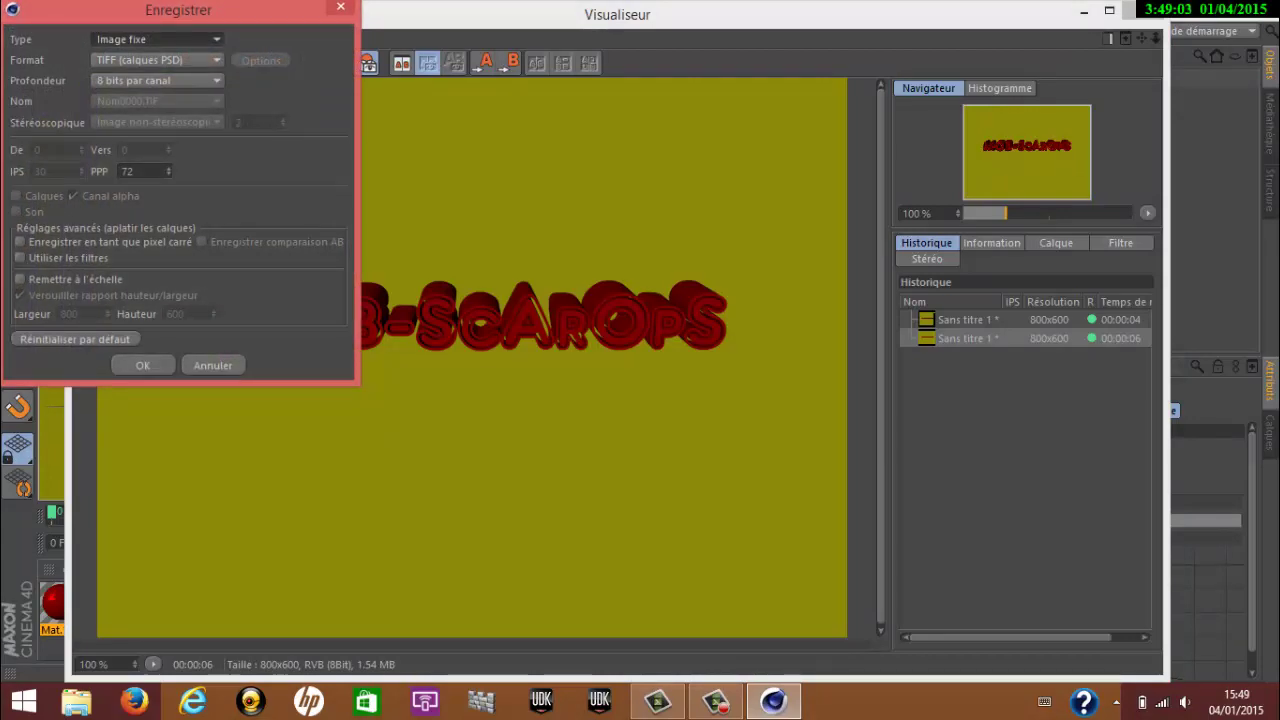
pyautogui.click(155, 60)
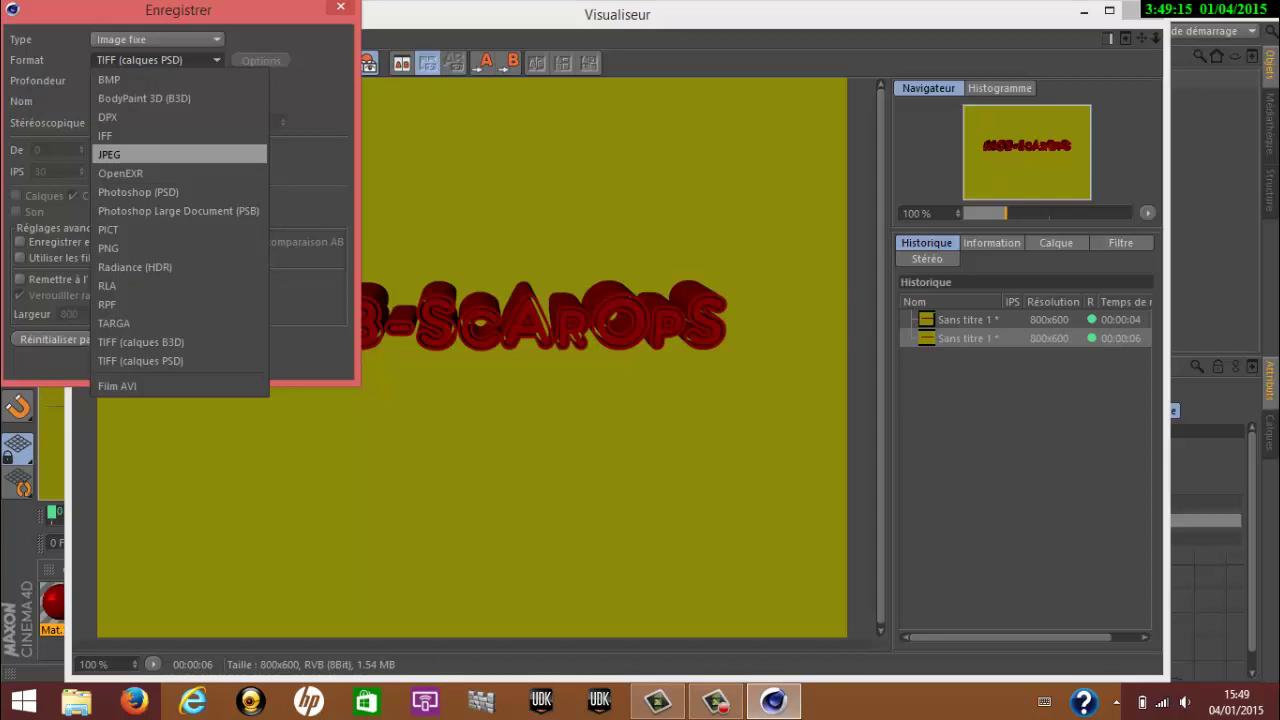
pyautogui.click(180, 154)
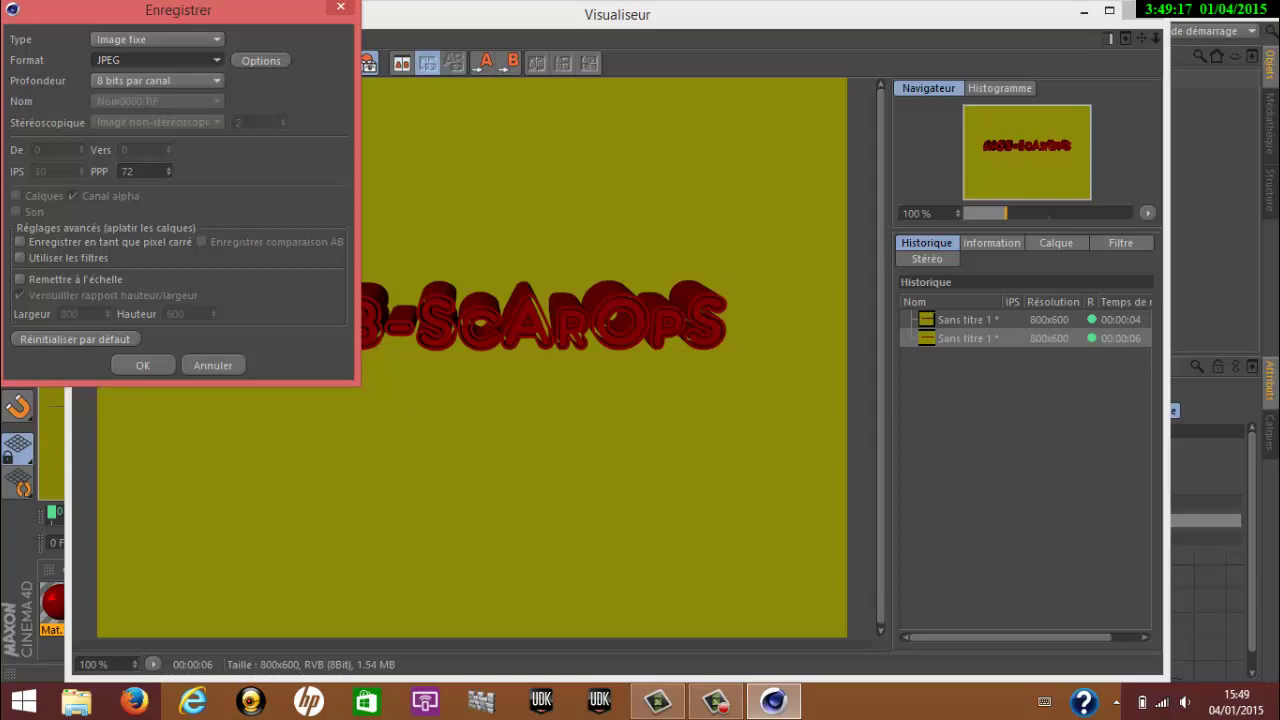
pyautogui.press('Return')
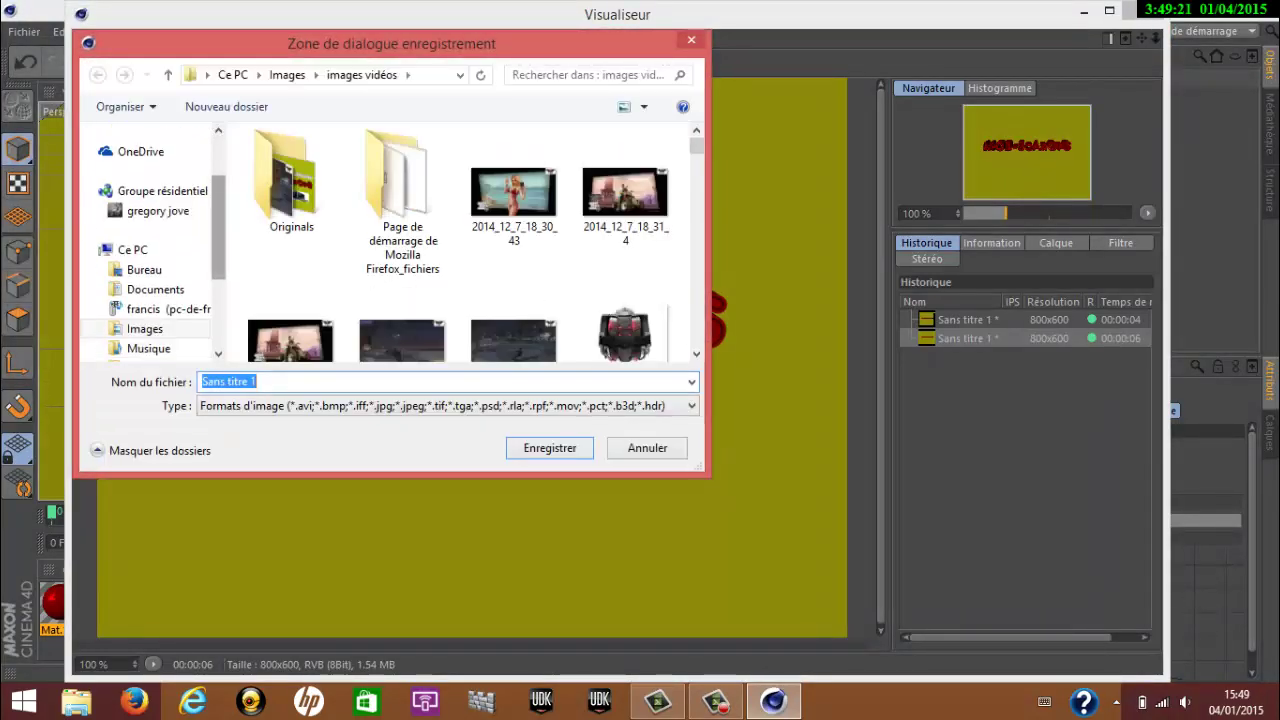
pyautogui.click(257, 381)
pyautogui.moveTo(257, 381); pyautogui.dragTo(202, 381)
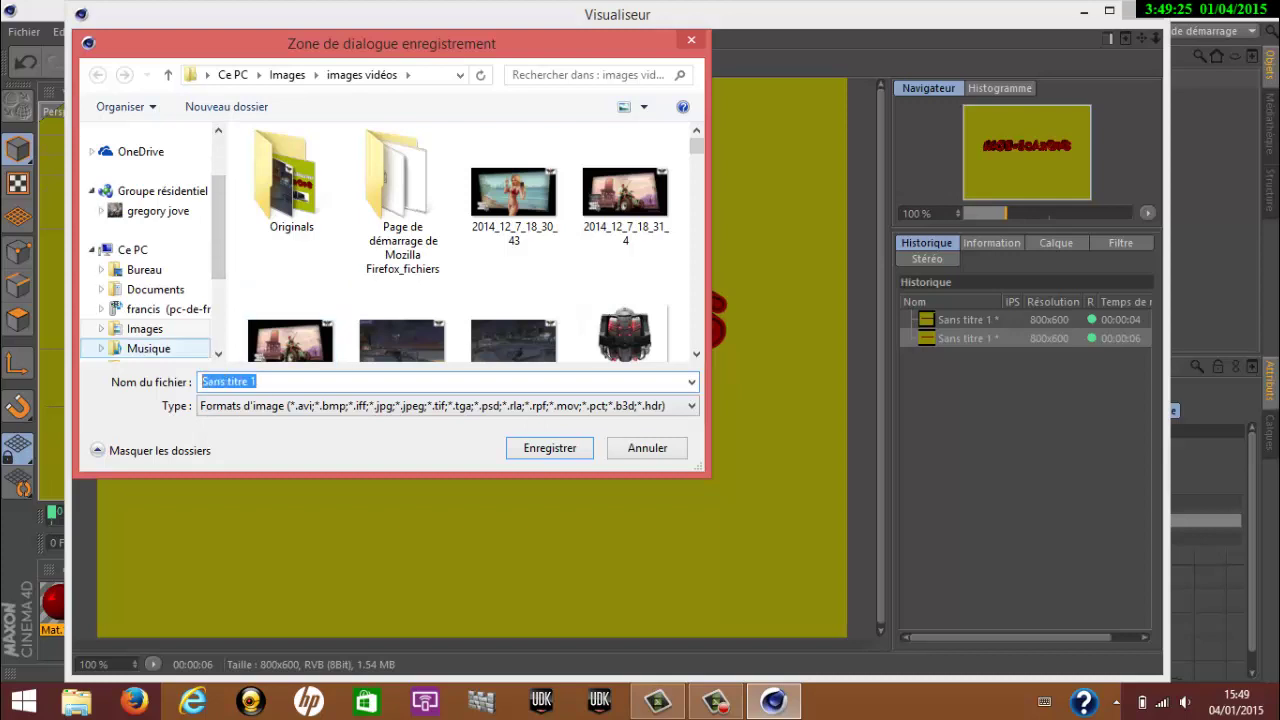
pyautogui.write('tuto')
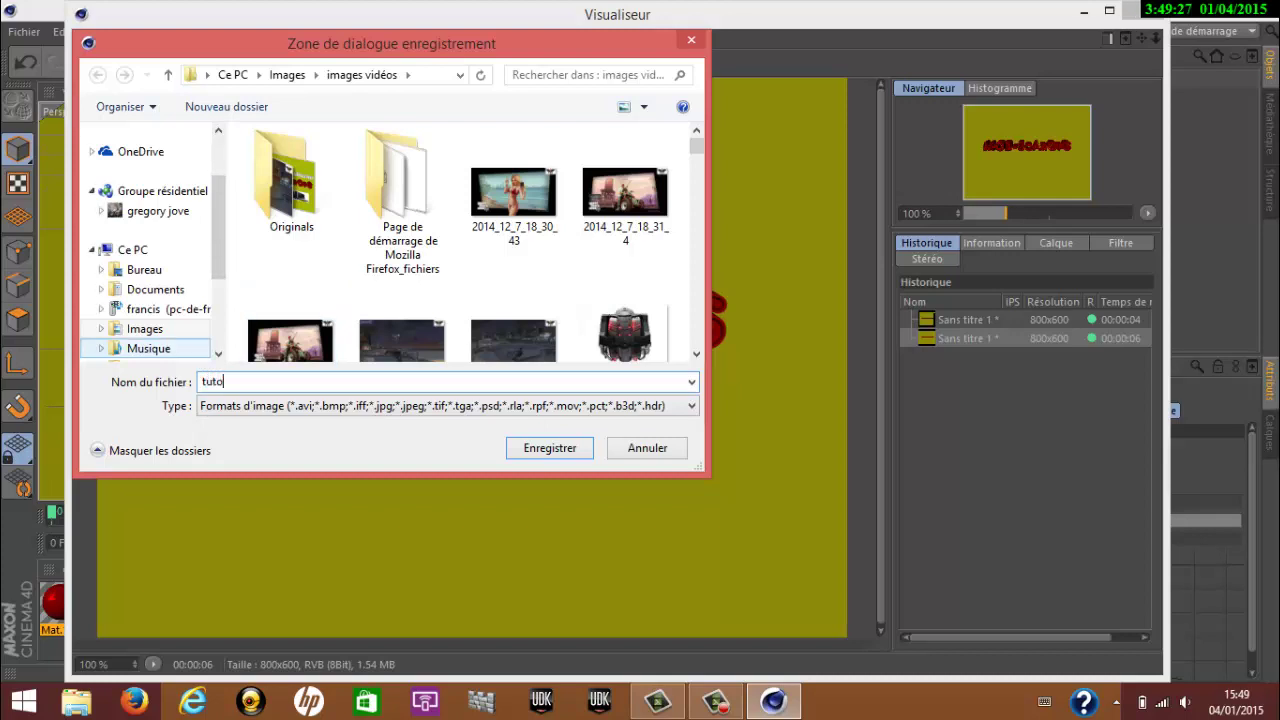
pyautogui.write(' ytb')
pyautogui.click(549, 448)
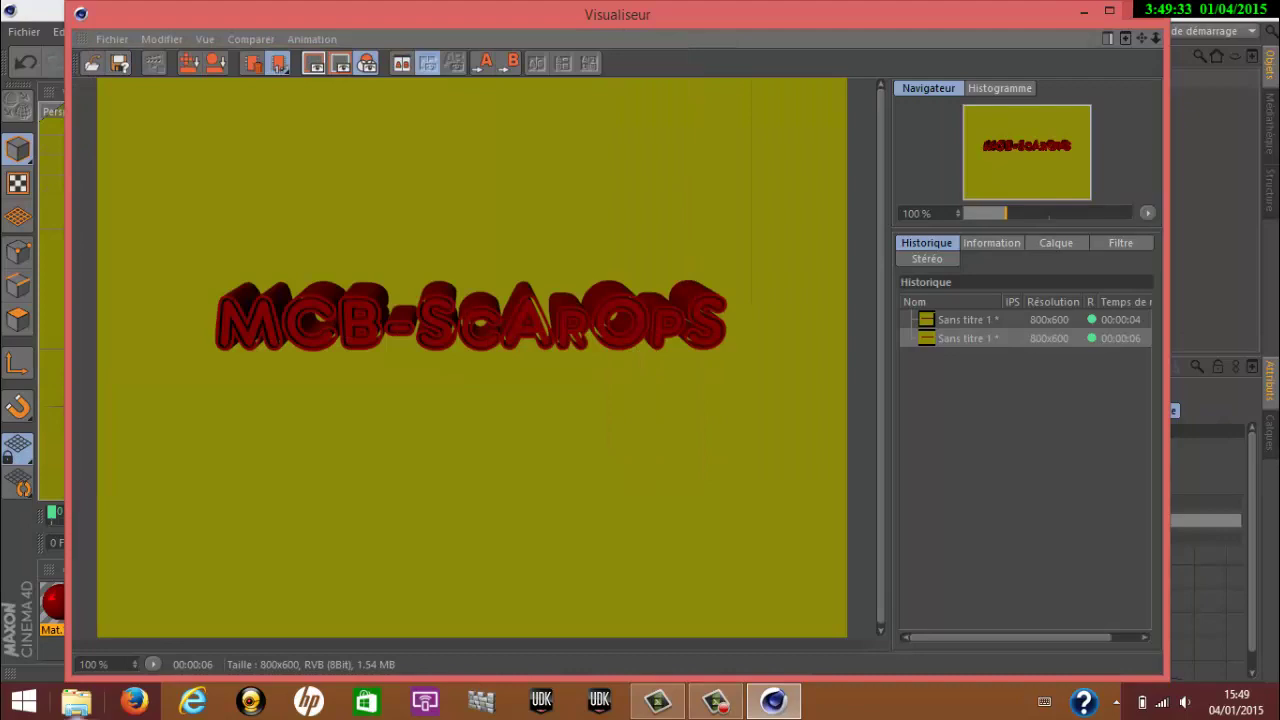
# - Switch to File Explorer and open the images vidéos folder inside Images
pyautogui.click(77, 700)
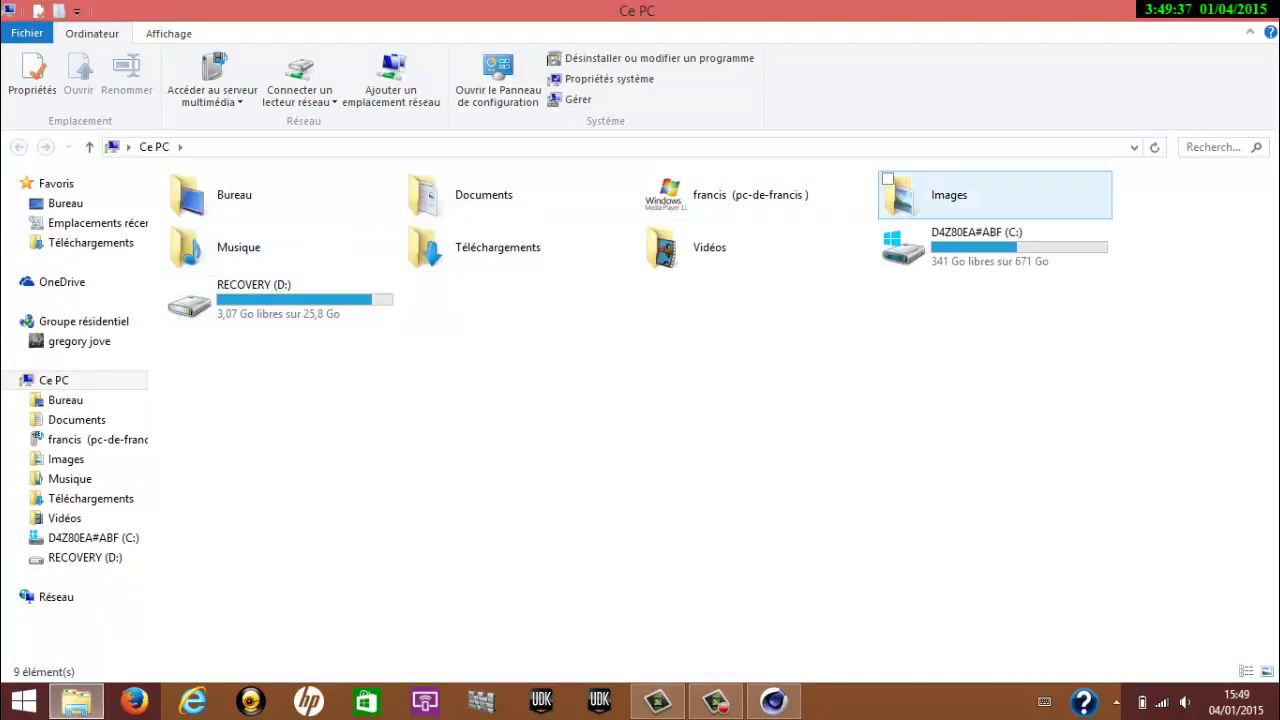
pyautogui.doubleClick(940, 195)
pyautogui.click(921, 210)
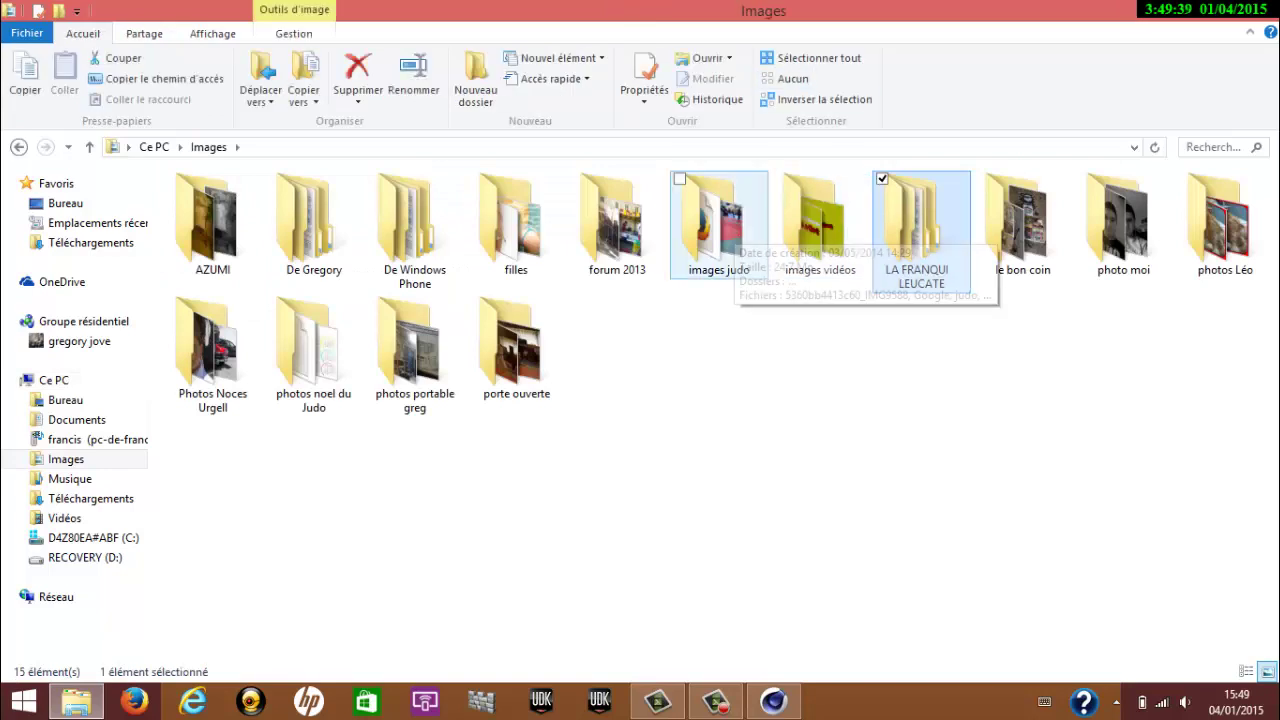
pyautogui.doubleClick(818, 215)
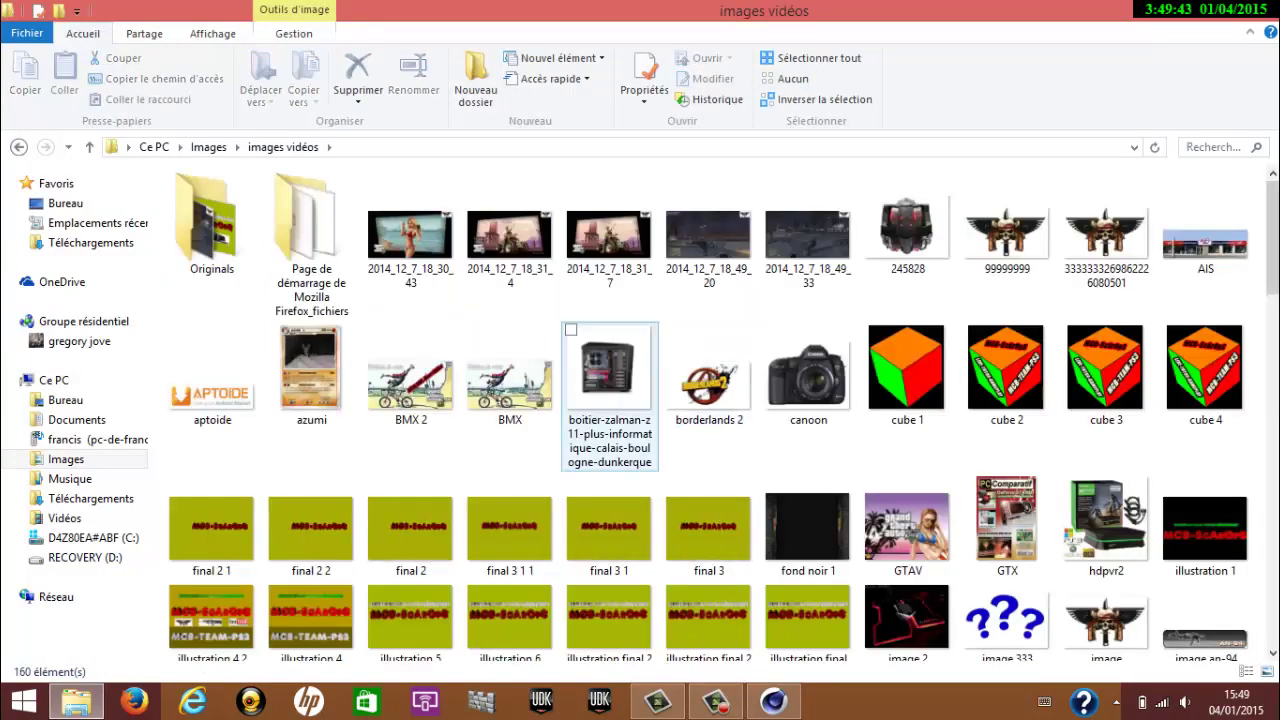
# - Check that the "tuto ytb" image is in the images vidéos folder, and close the File Explorer window
pyautogui.scroll(-3, 610, 380)
pyautogui.scroll(-10, 610, 400)
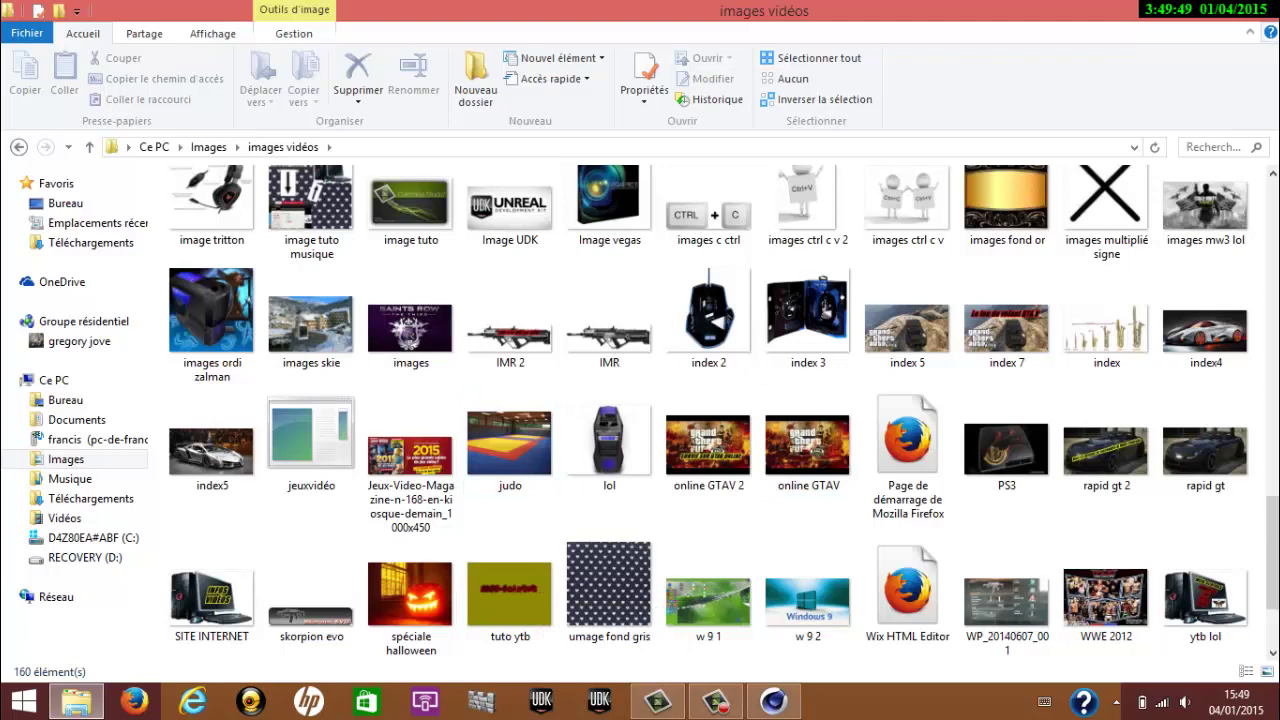
pyautogui.click(1260, 10)
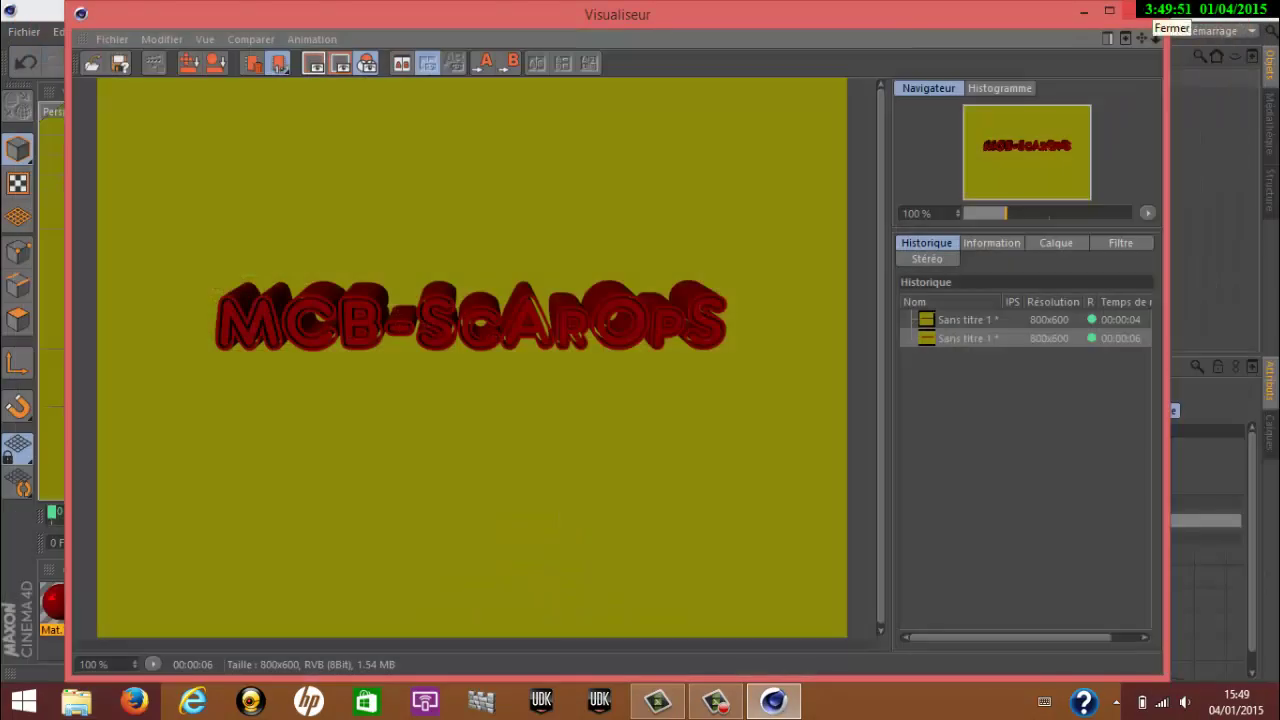
# - Close the render viewer and quit Cinema 4D without saving the project
pyautogui.click(1156, 37)
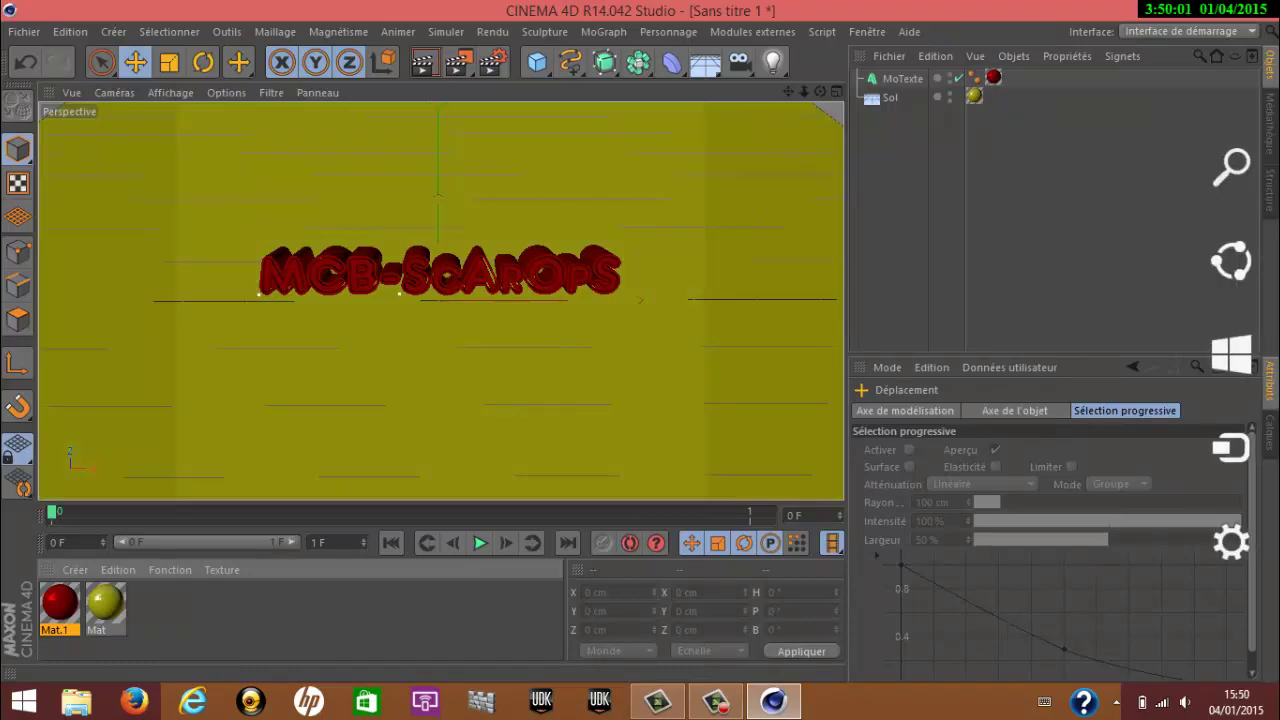
pyautogui.click(1257, 10)
pyautogui.press('Tab')
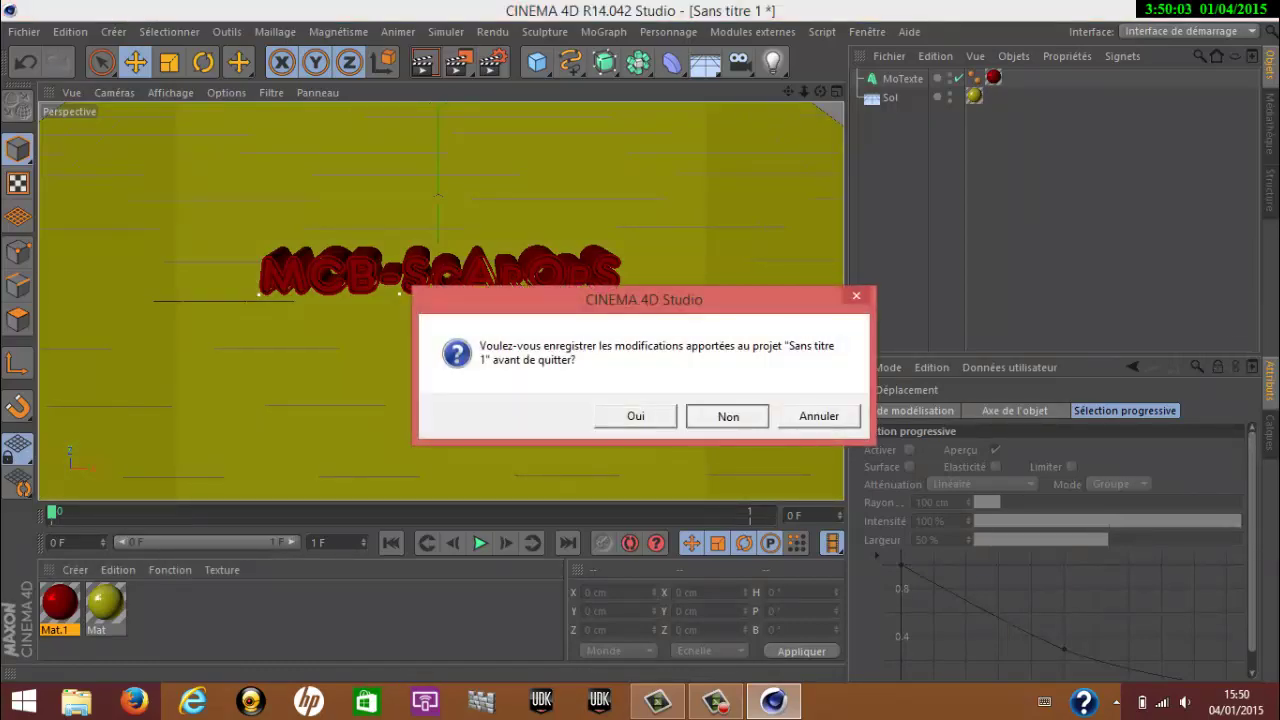
pyautogui.press('Return')
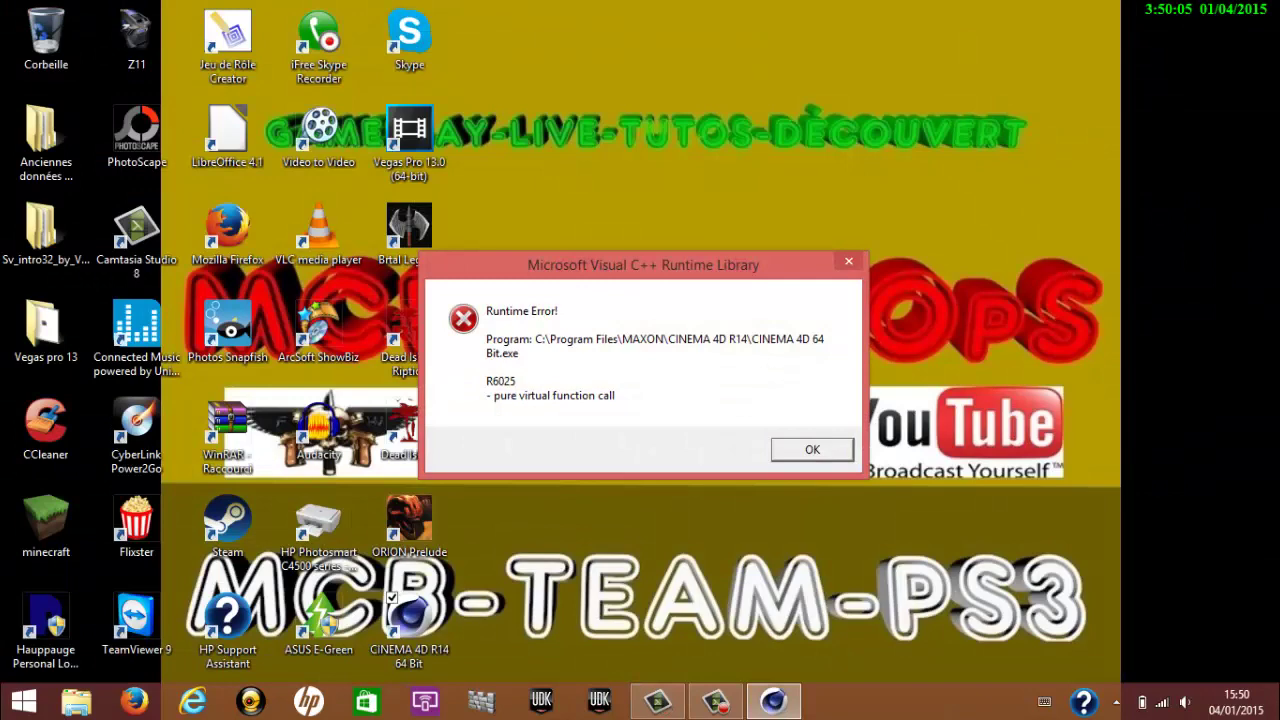
pyautogui.click(812, 449)
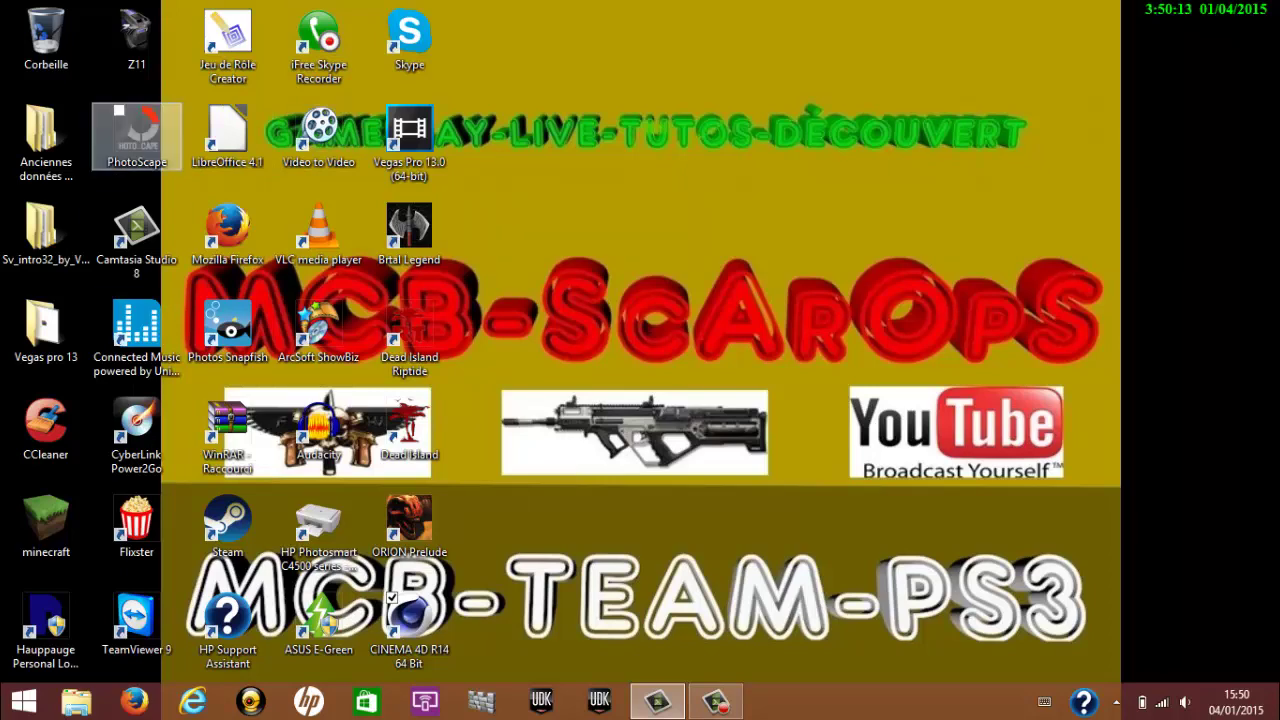
# - Switch to PhotoScape from the desktop, decline the update, and open its Edition workspace
pyautogui.rightClick(137, 122)
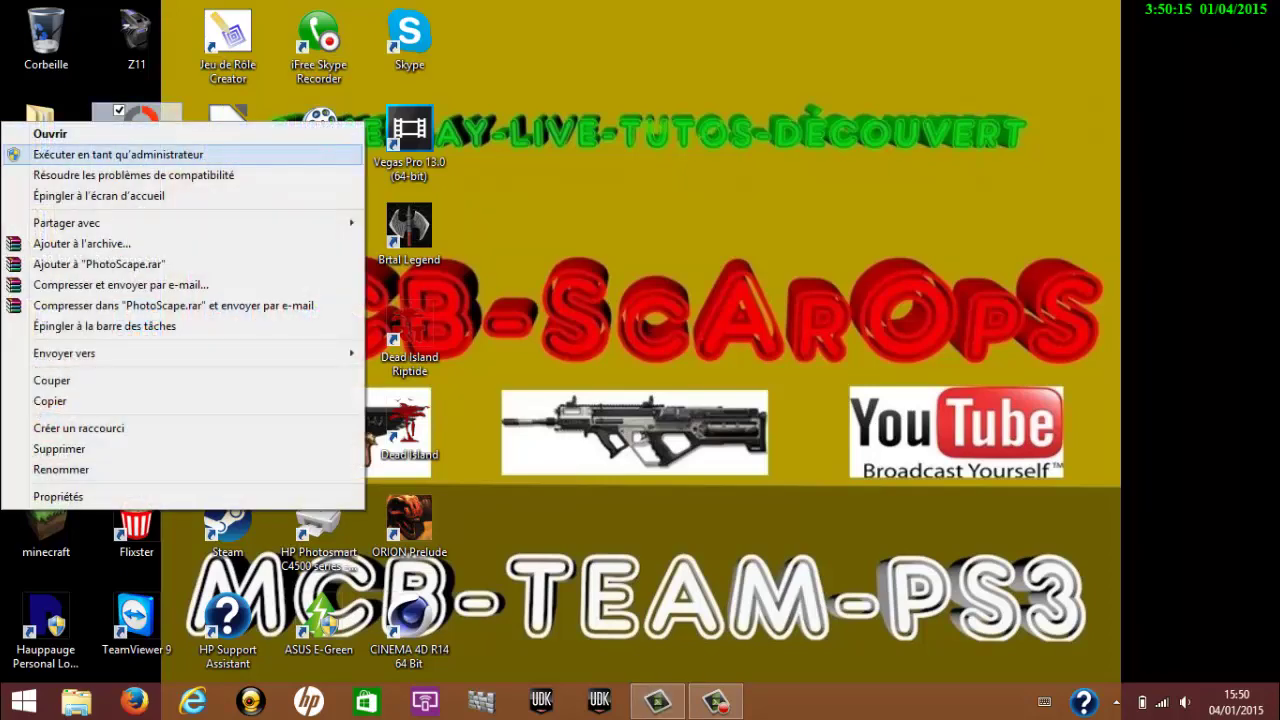
pyautogui.click(137, 133)
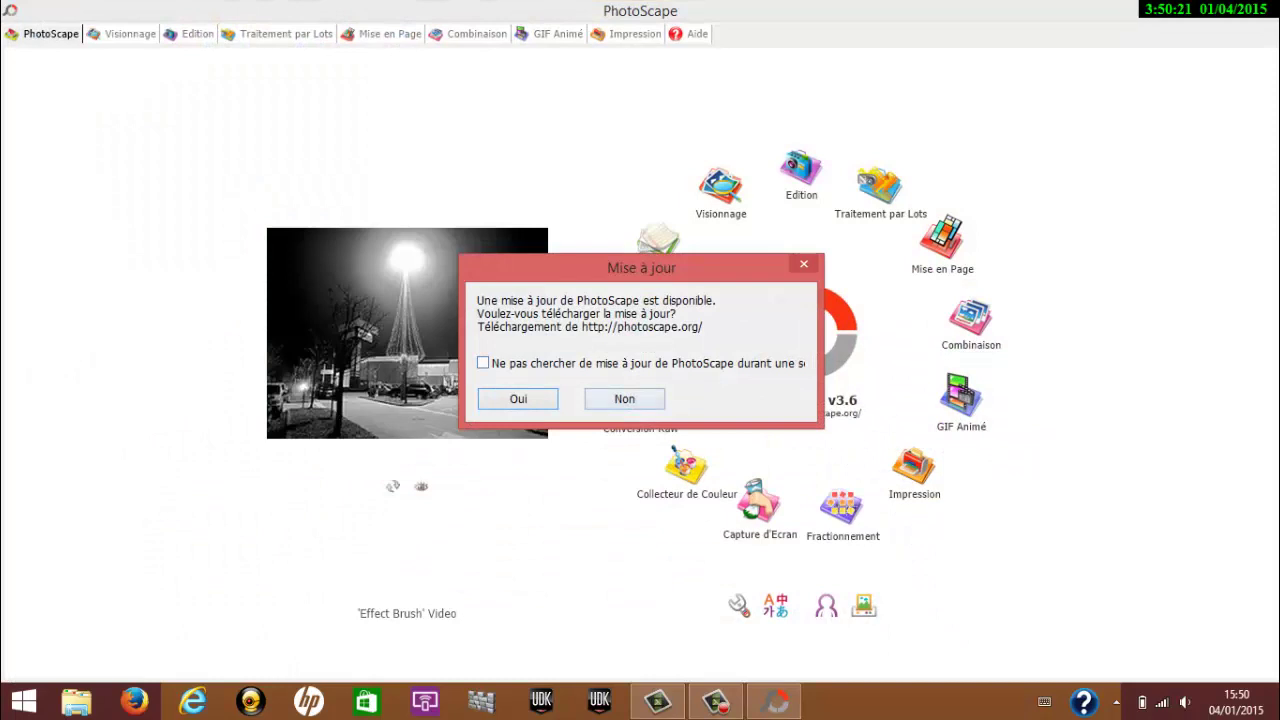
pyautogui.click(624, 398)
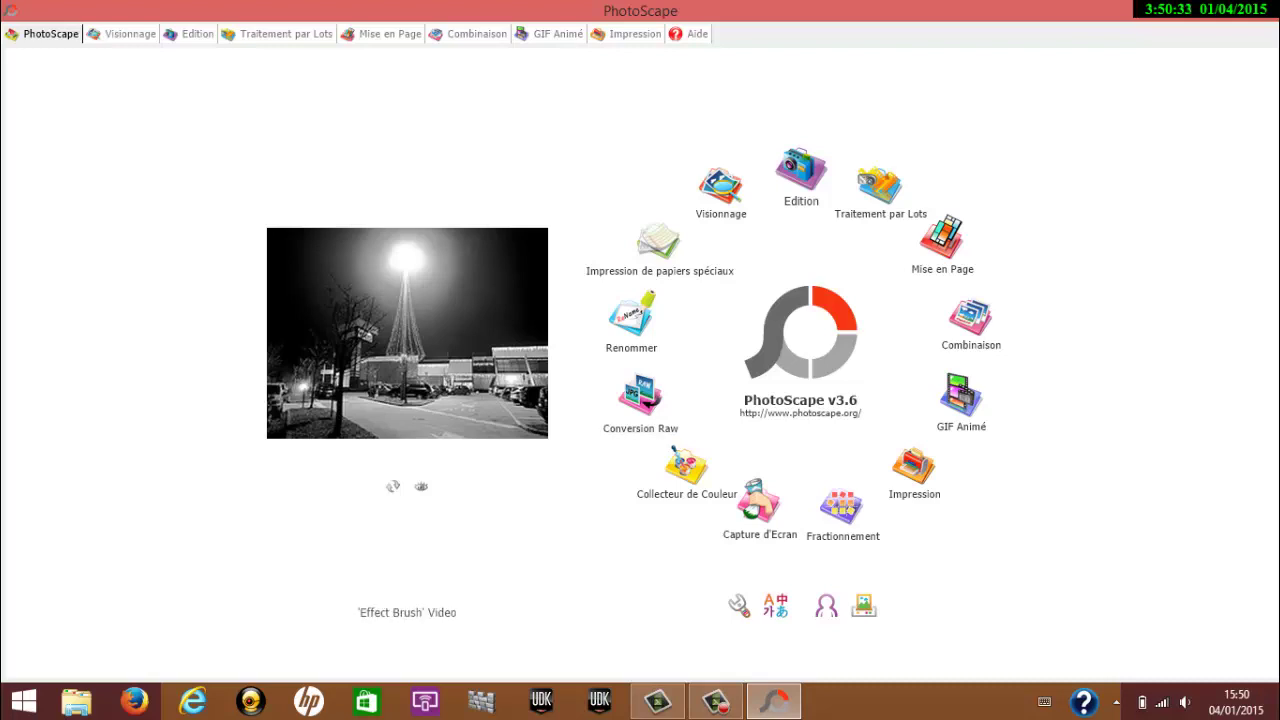
pyautogui.click(801, 172)
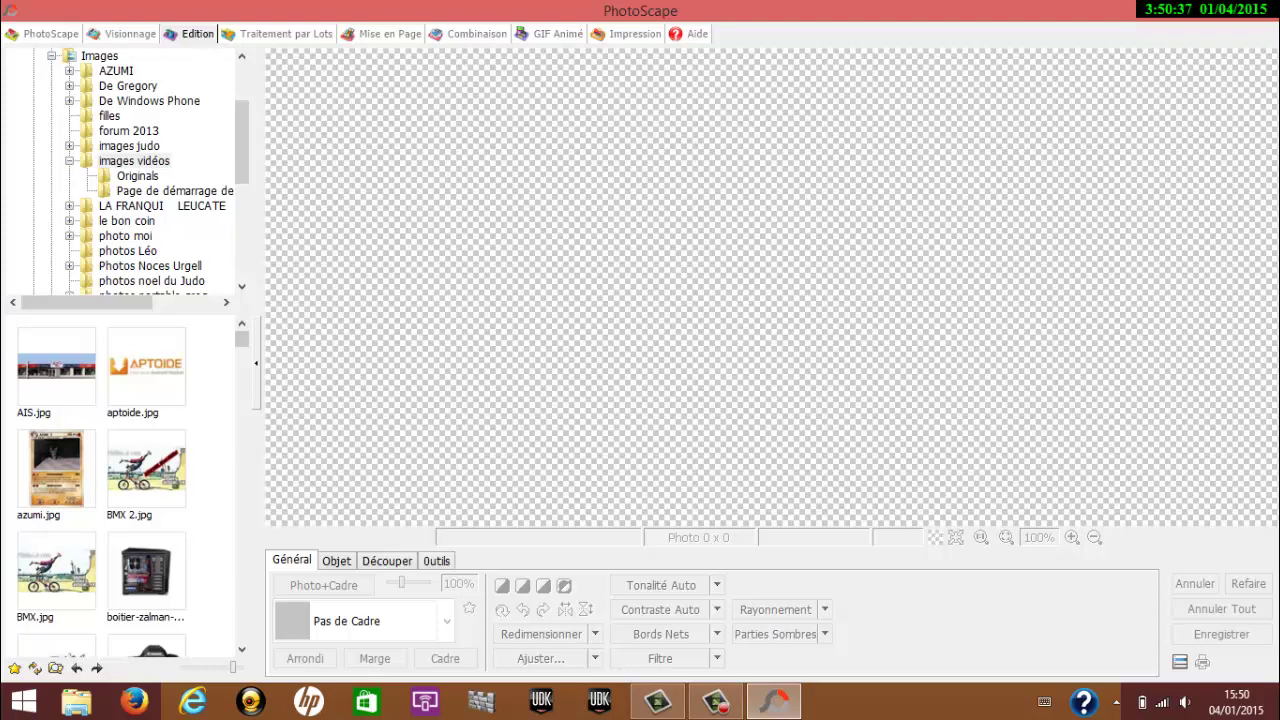
# - Open "tuto ytb.jpg" from the images vidéos folder for editing
pyautogui.rightClick(241, 339)
pyautogui.click(161, 205)
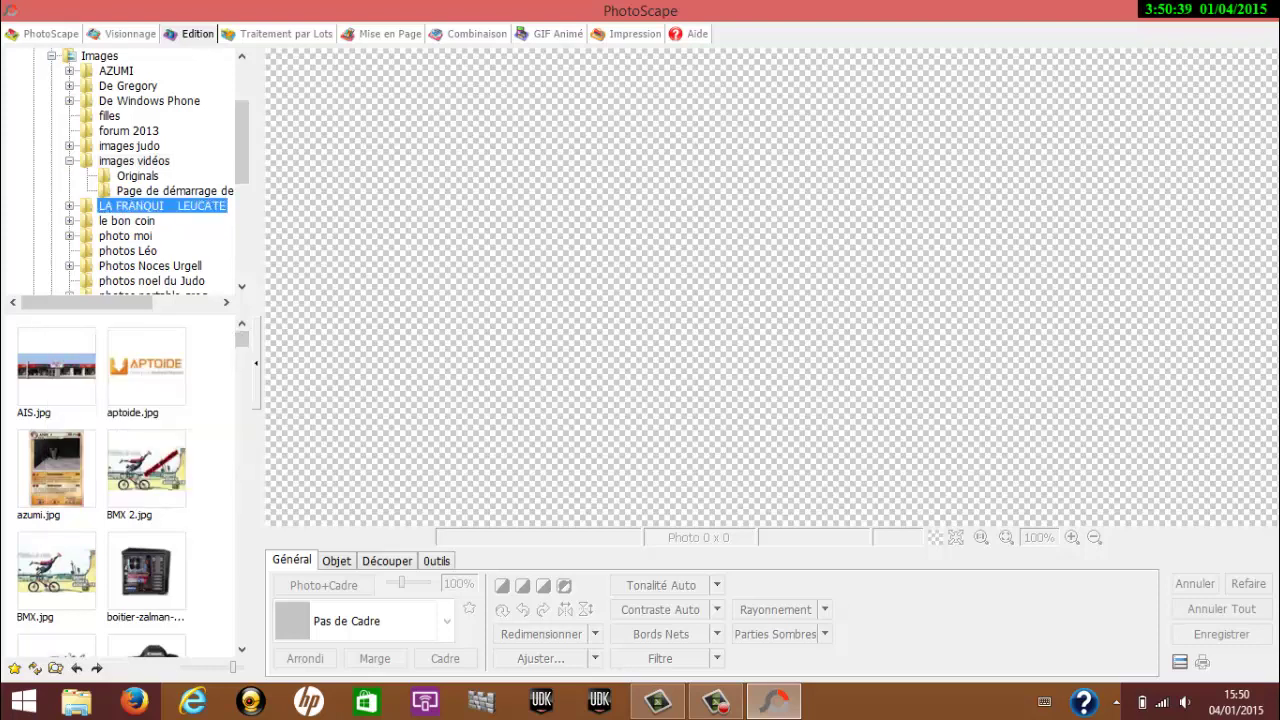
pyautogui.click(134, 160)
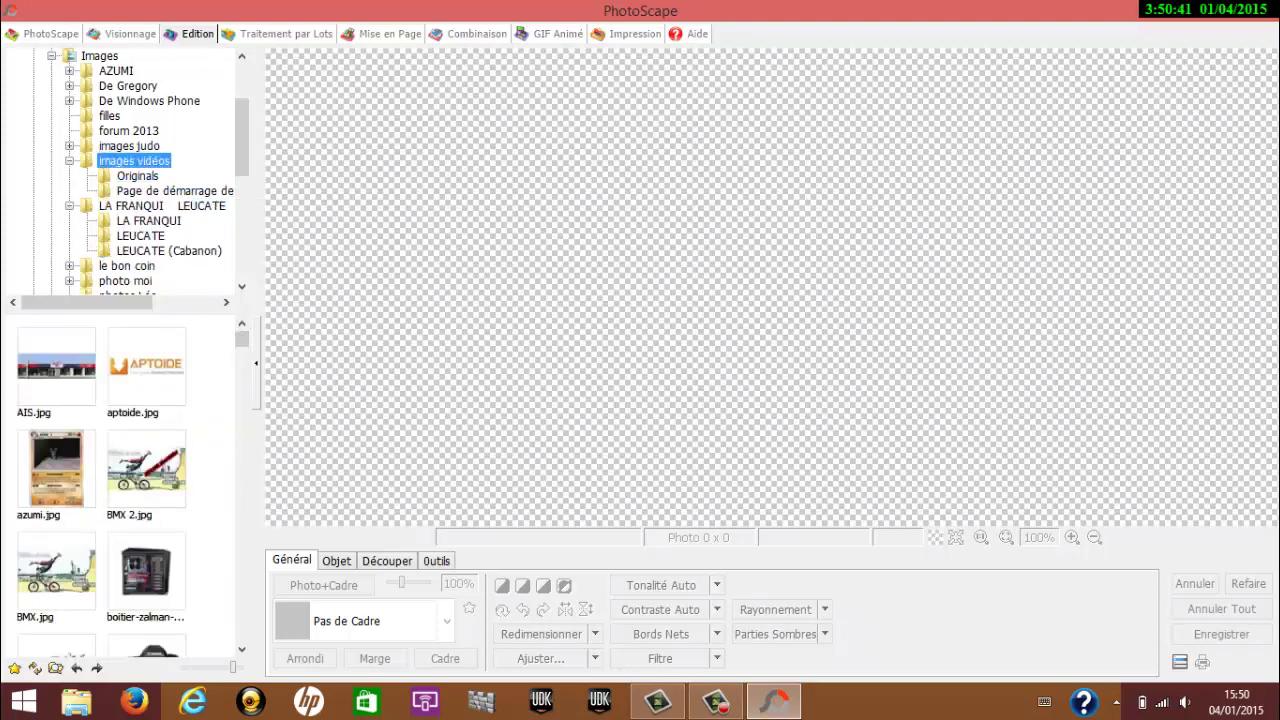
pyautogui.scroll(-2, 100, 480)
pyautogui.scroll(-10, 100, 485)
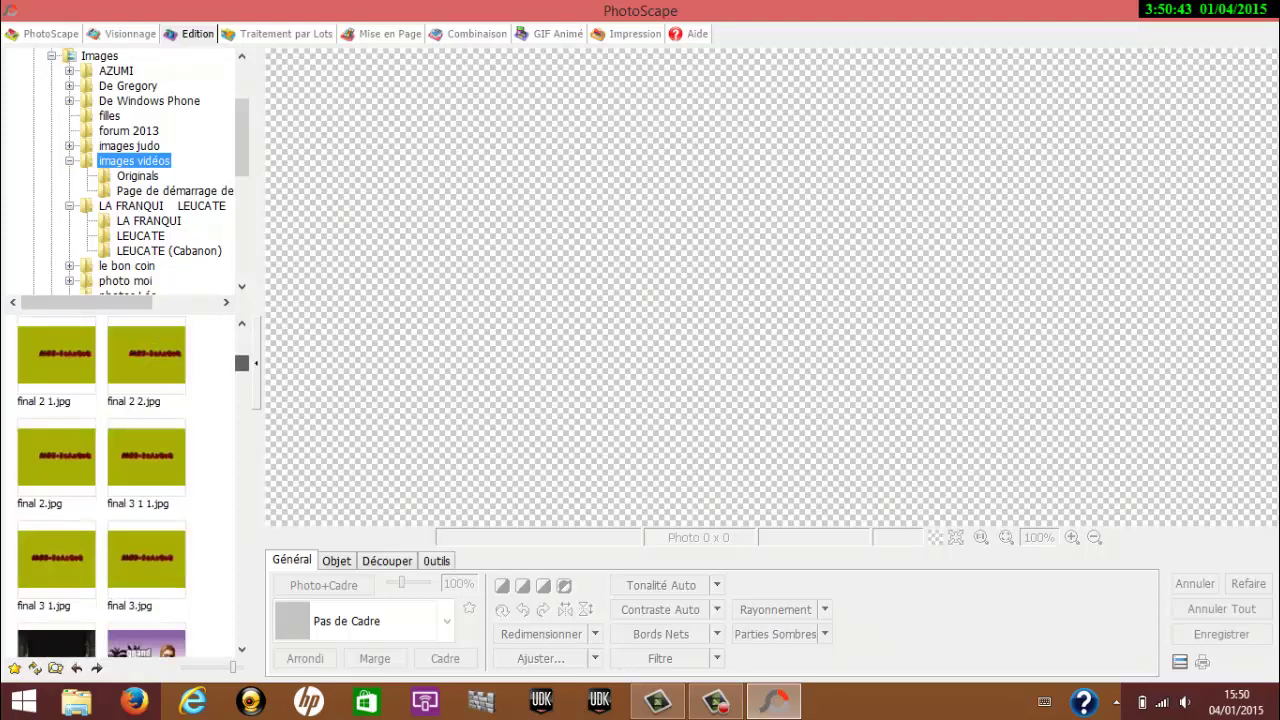
pyautogui.scroll(-10, 100, 485)
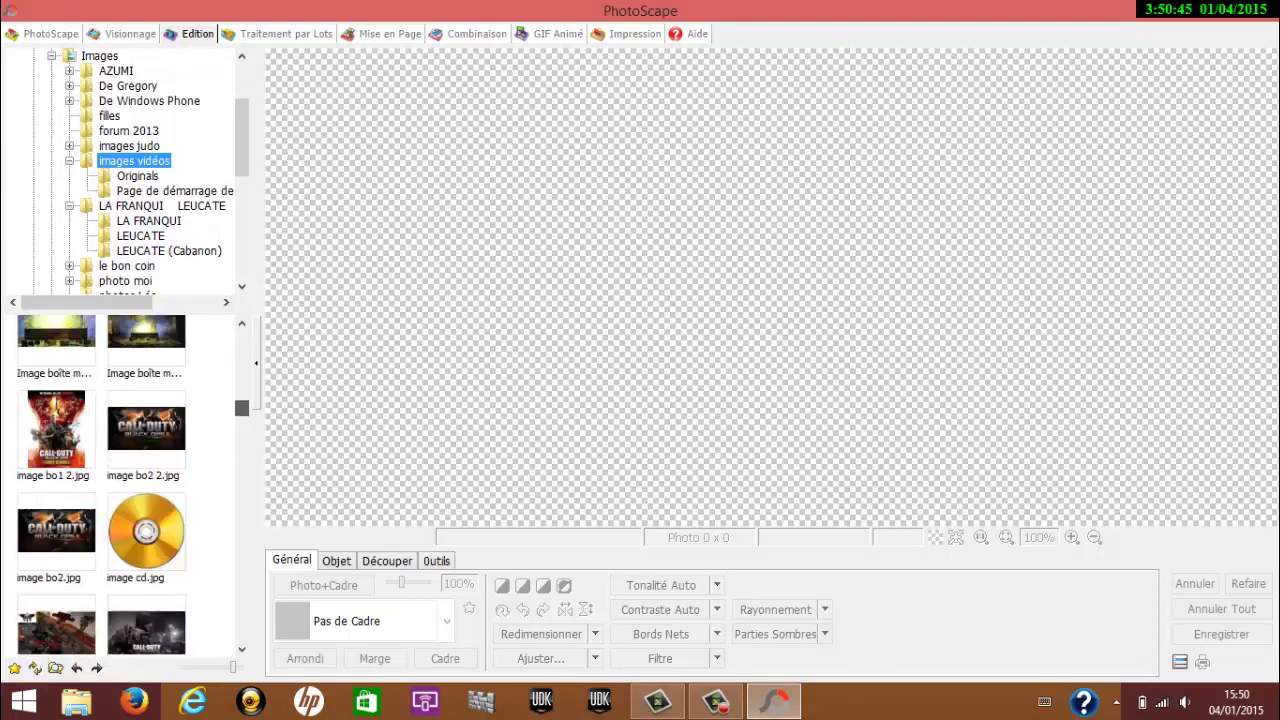
pyautogui.scroll(-10, 100, 485)
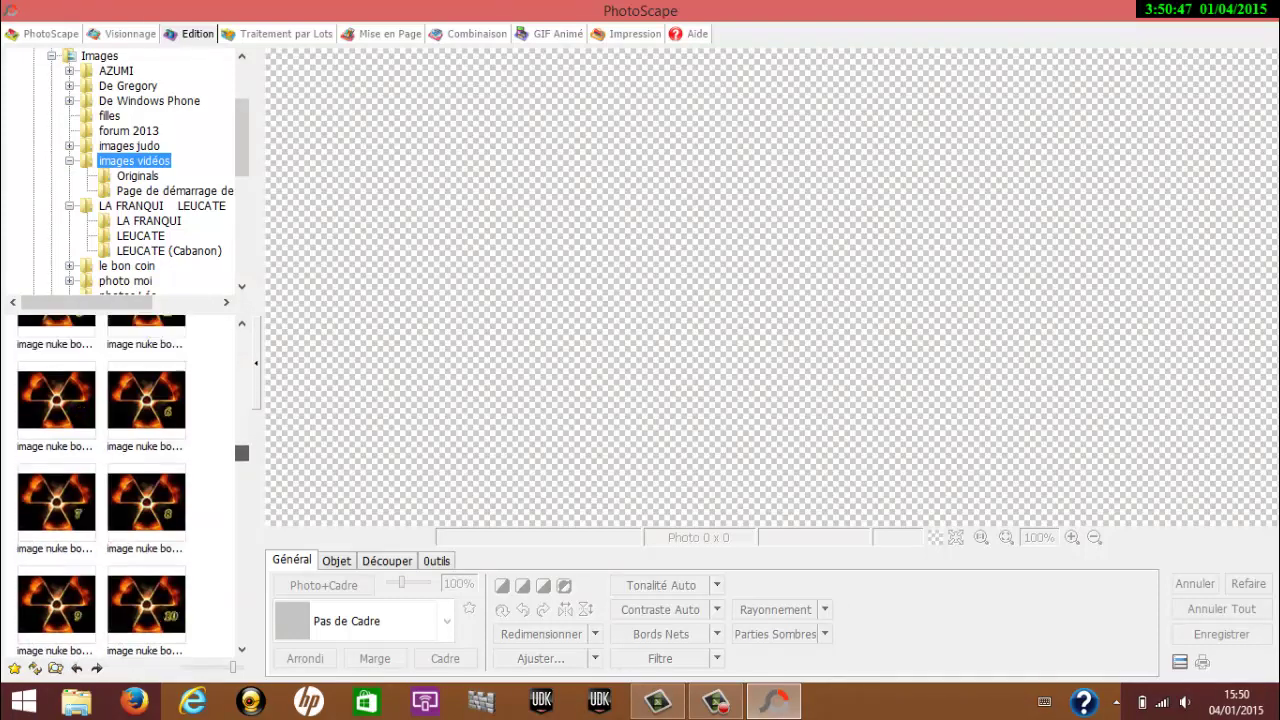
pyautogui.scroll(-10, 100, 485)
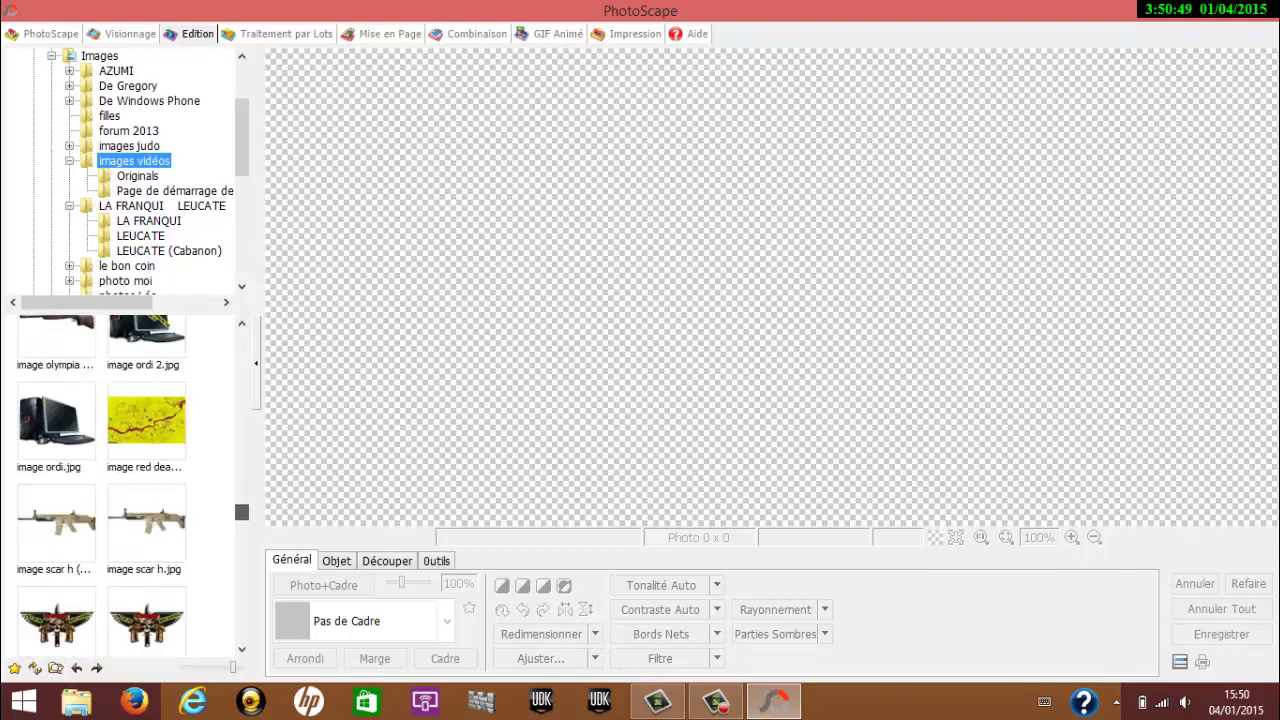
pyautogui.scroll(-10, 100, 485)
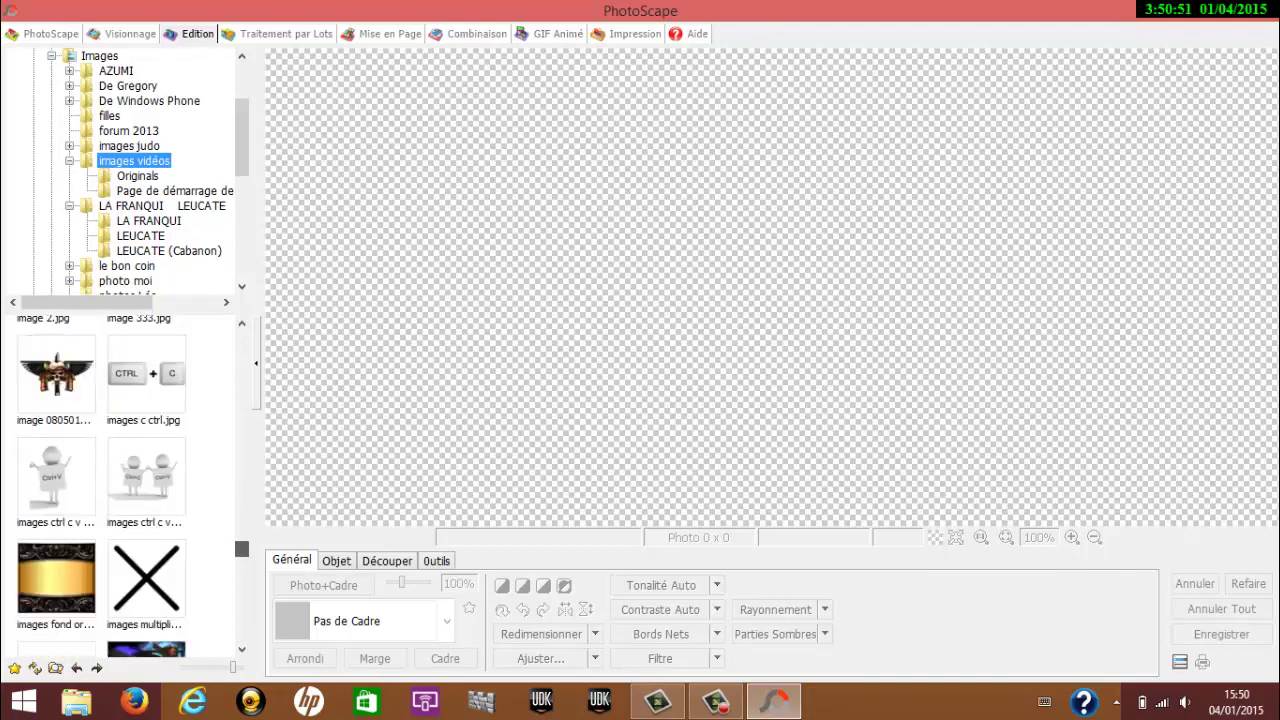
pyautogui.scroll(-4, 100, 485)
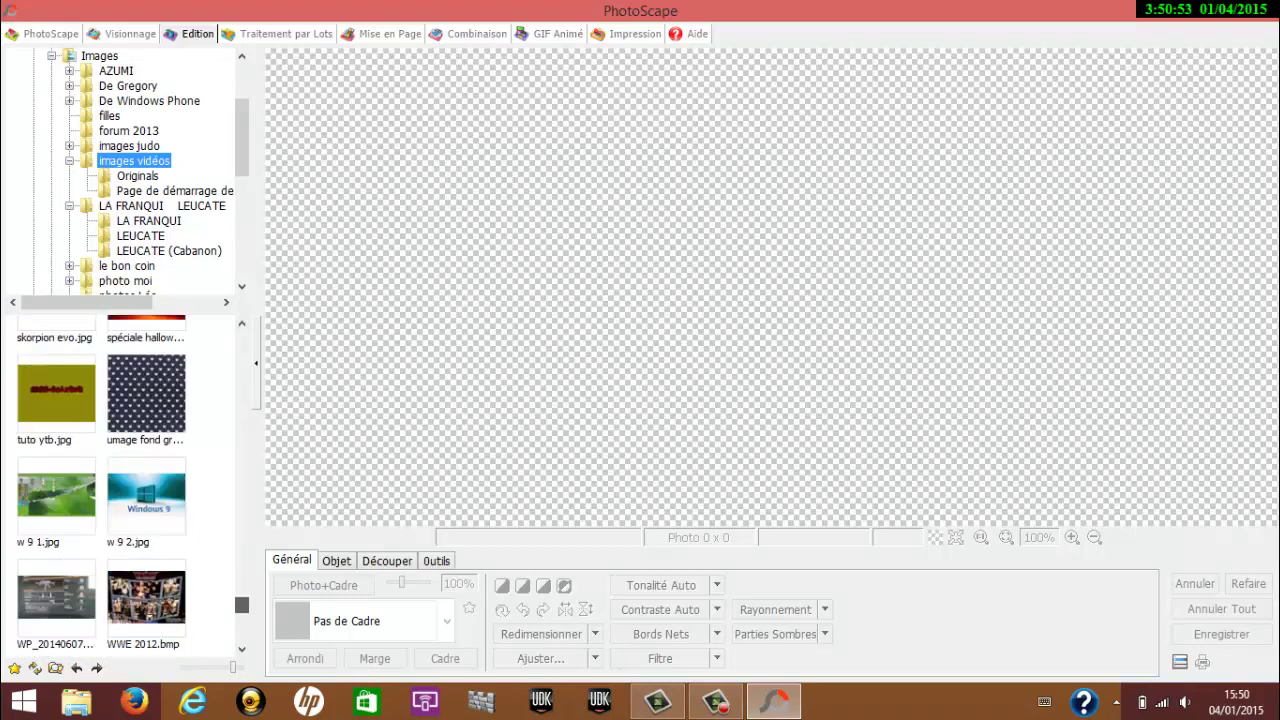
pyautogui.scroll(1, 100, 485)
pyautogui.click(56, 489)
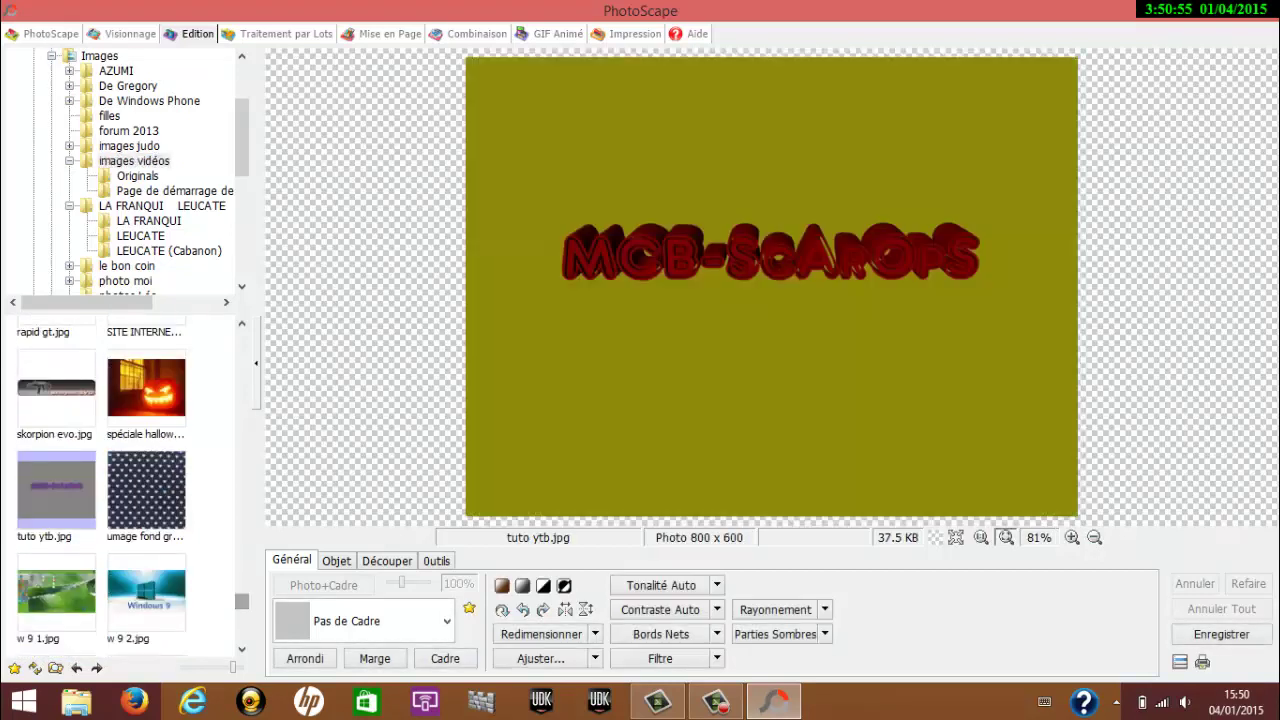